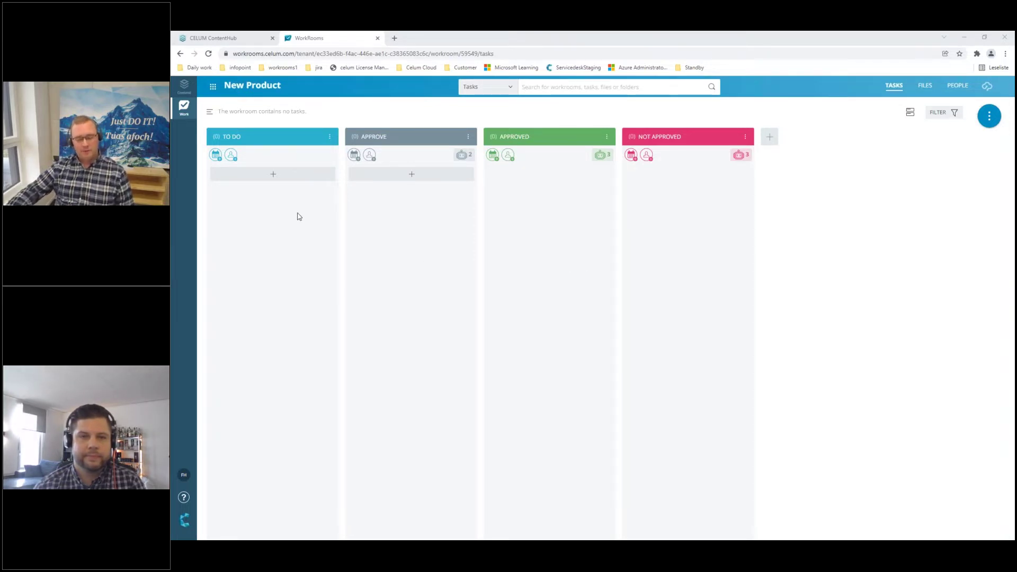
# Create a task named "Upload Images" in the TO DO list of the New Product workroom.
pyautogui.click(271, 182)
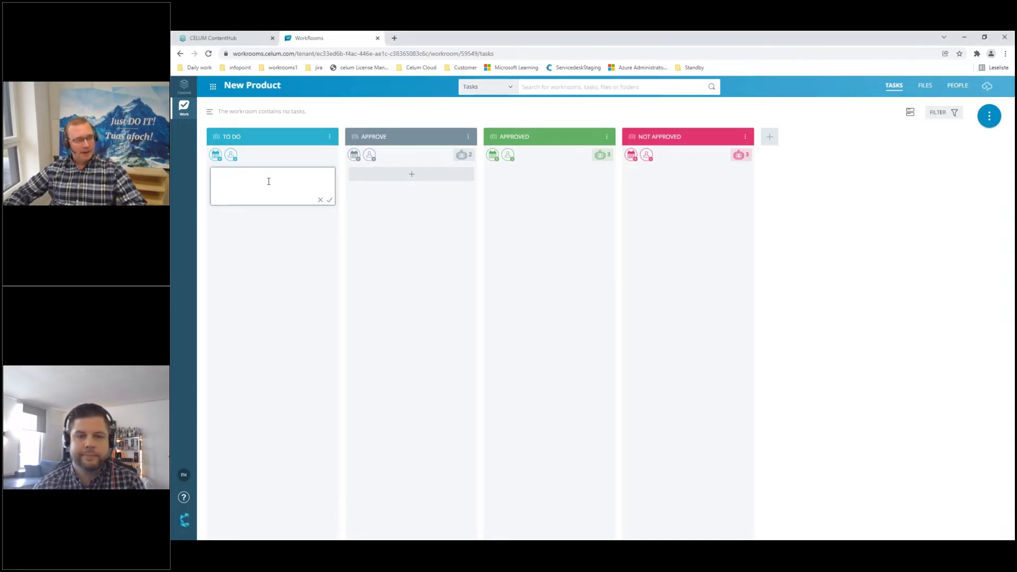
pyautogui.write('Uplo')
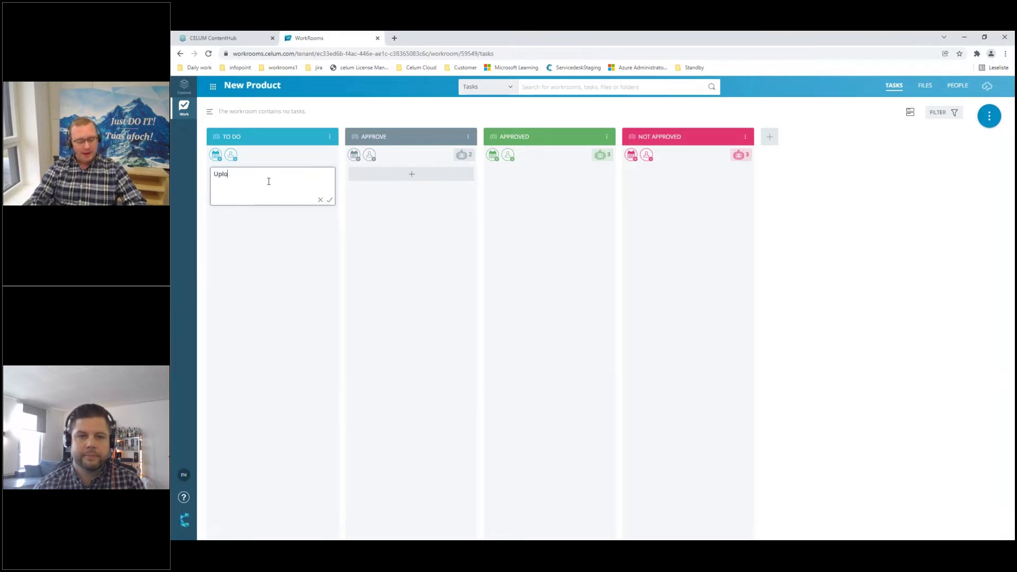
pyautogui.write('ad Ima')
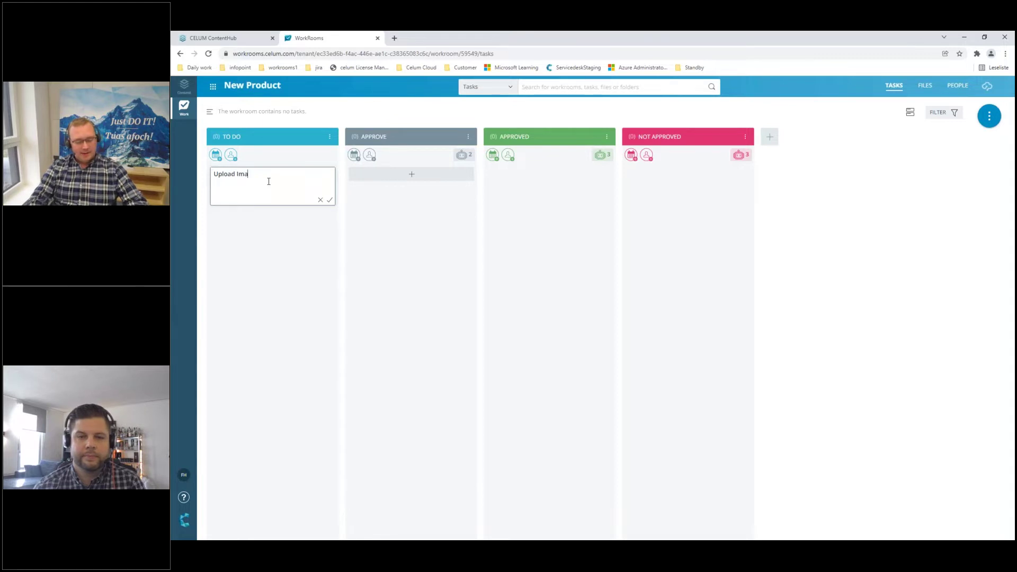
pyautogui.write('gs')
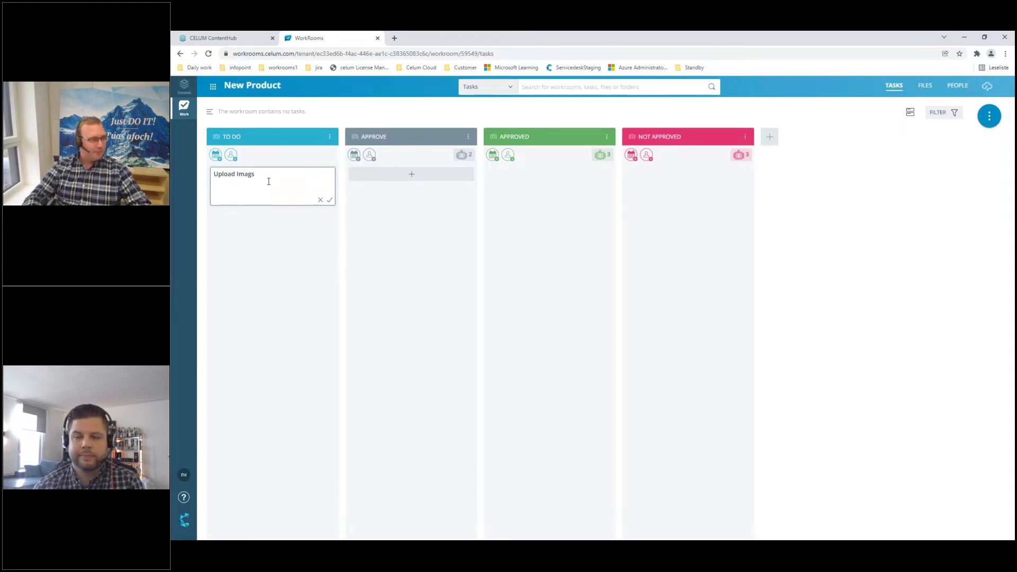
pyautogui.press('BackSpace')
pyautogui.write('es')
pyautogui.press('Return')
# Add the files p4592_1.jpg, p4592_2.jpg, p4592_3.jpg and Jacke.PNG to the Upload Images task and move the task to the APPROVE list.
pyautogui.click(262, 228)
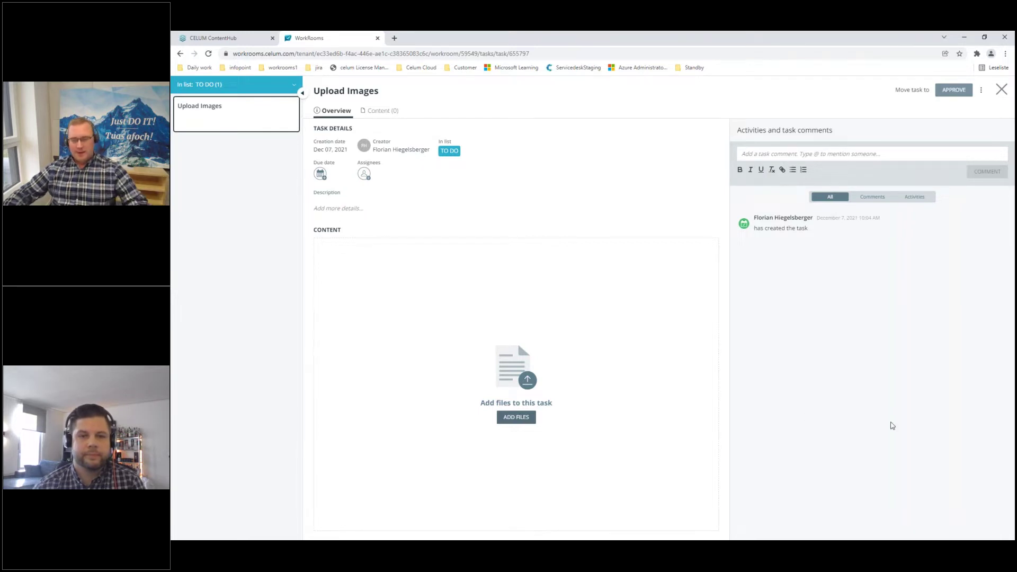
pyautogui.moveTo(1016, 337); pyautogui.dragTo(1016, 297)
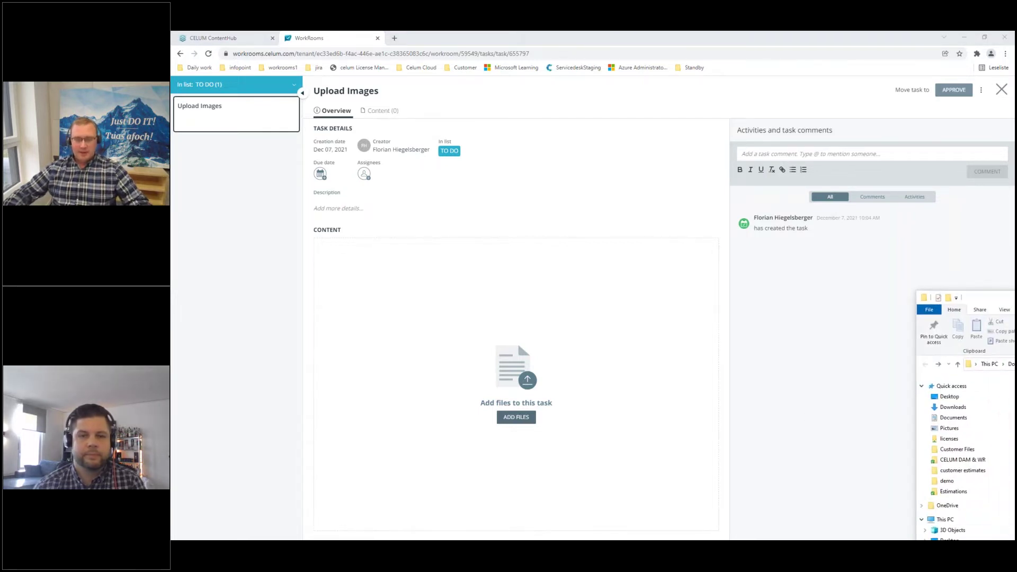
pyautogui.moveTo(1016, 417); pyautogui.dragTo(552, 370)
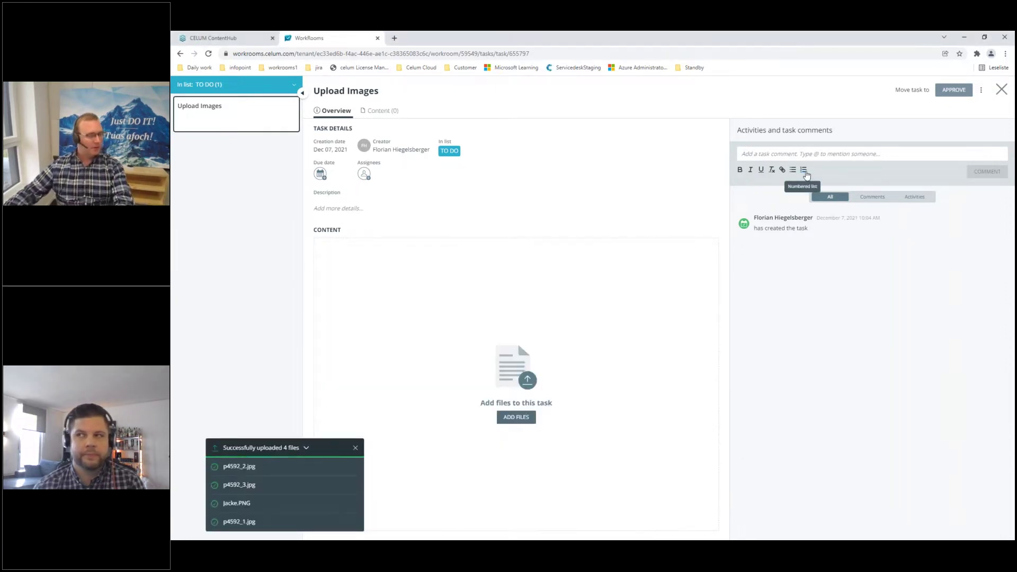
pyautogui.click(1002, 91)
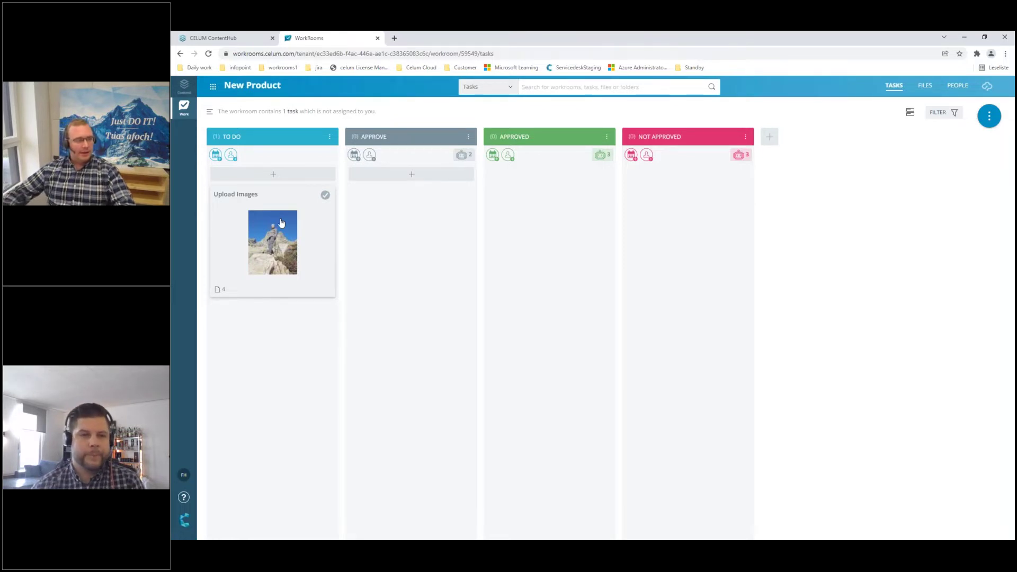
pyautogui.moveTo(281, 225); pyautogui.dragTo(392, 227)
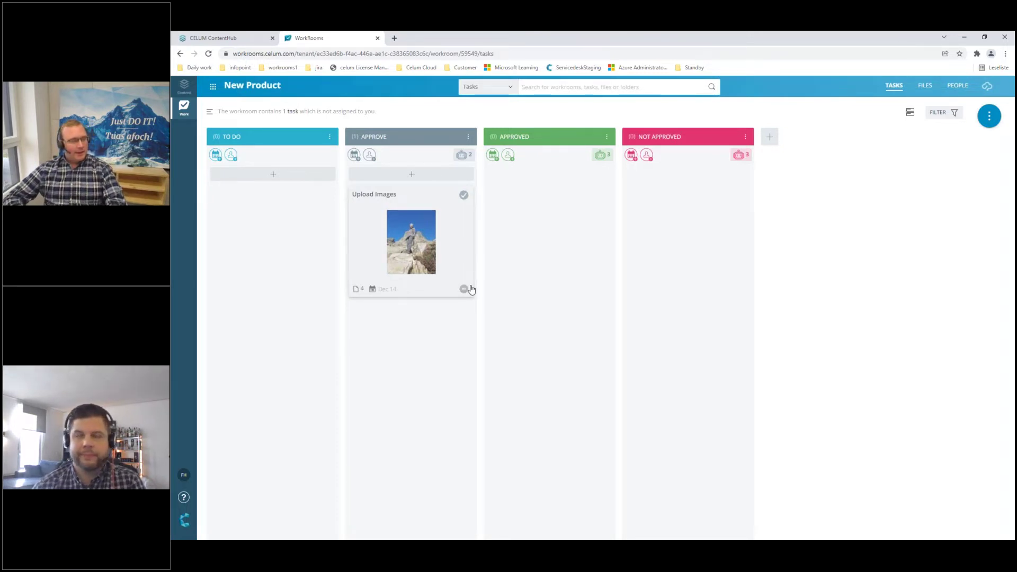
# Review p4592_1.jpg in the Upload Images task and move the task to the APPROVED list.
pyautogui.click(415, 264)
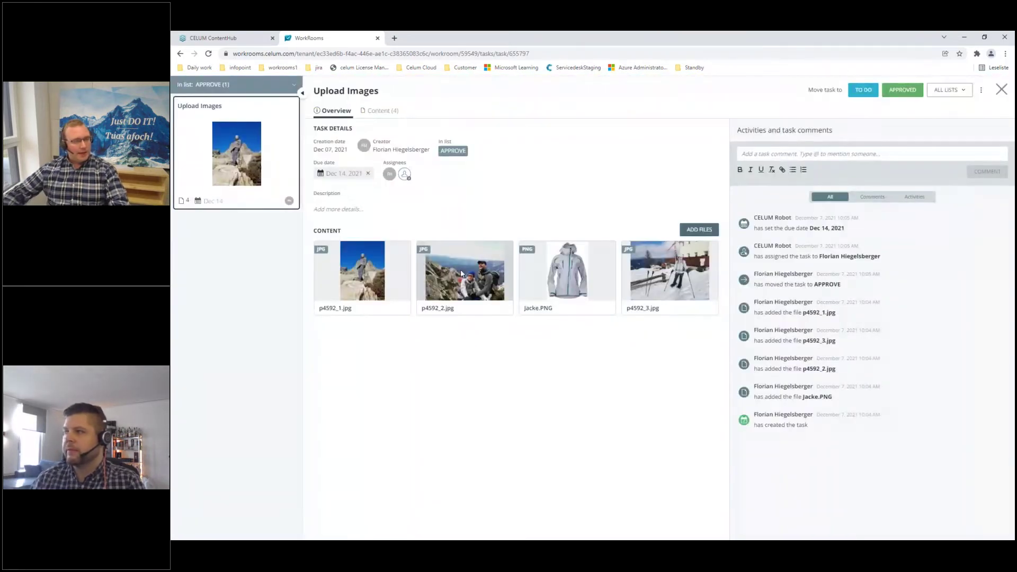
pyautogui.click(383, 272)
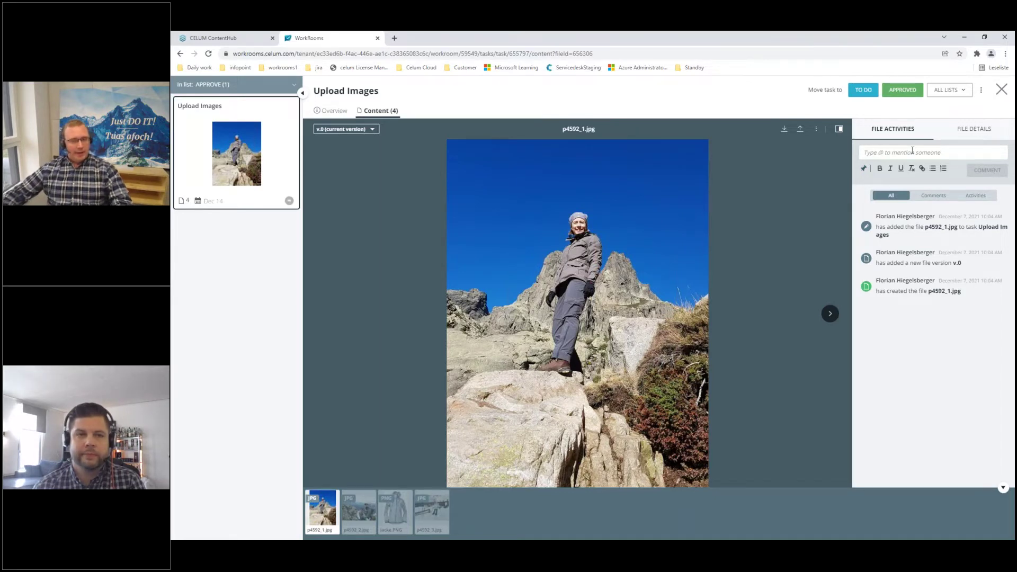
pyautogui.click(1002, 90)
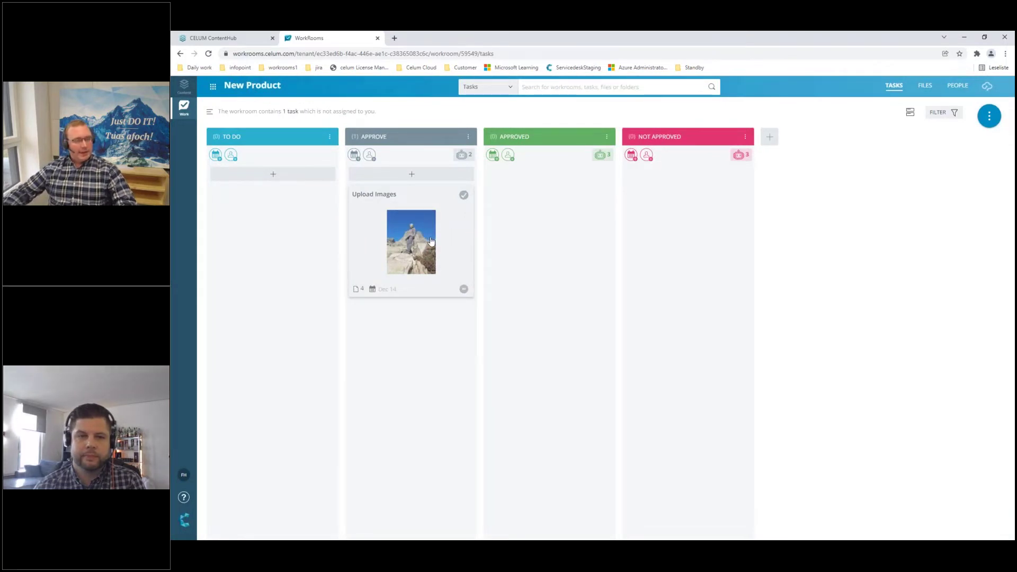
pyautogui.moveTo(431, 241); pyautogui.dragTo(569, 242)
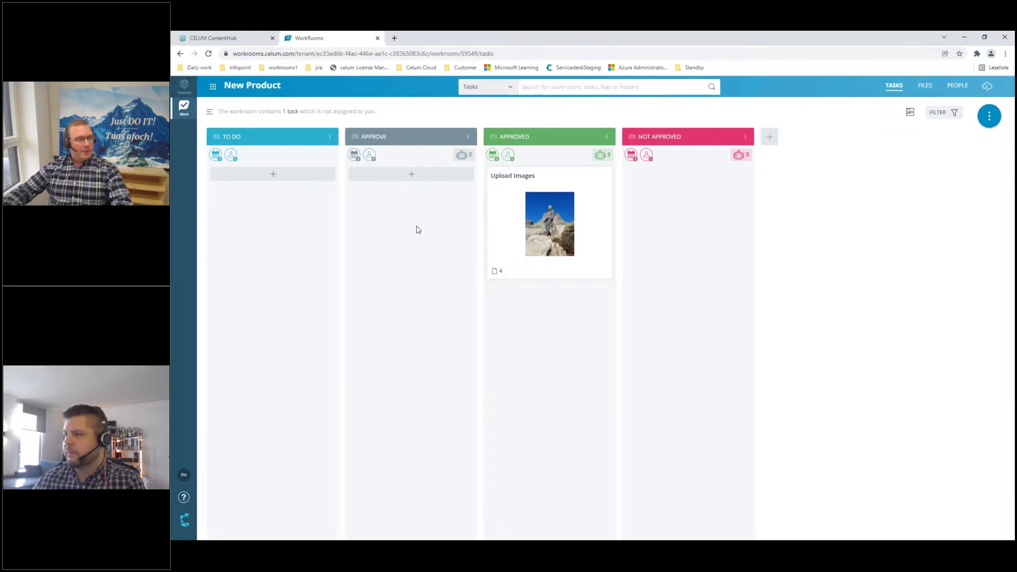
# Switch to CELUM ContentHub and assign the Marketing Asset type to the four new images in the Inbox collection.
pyautogui.click(220, 40)
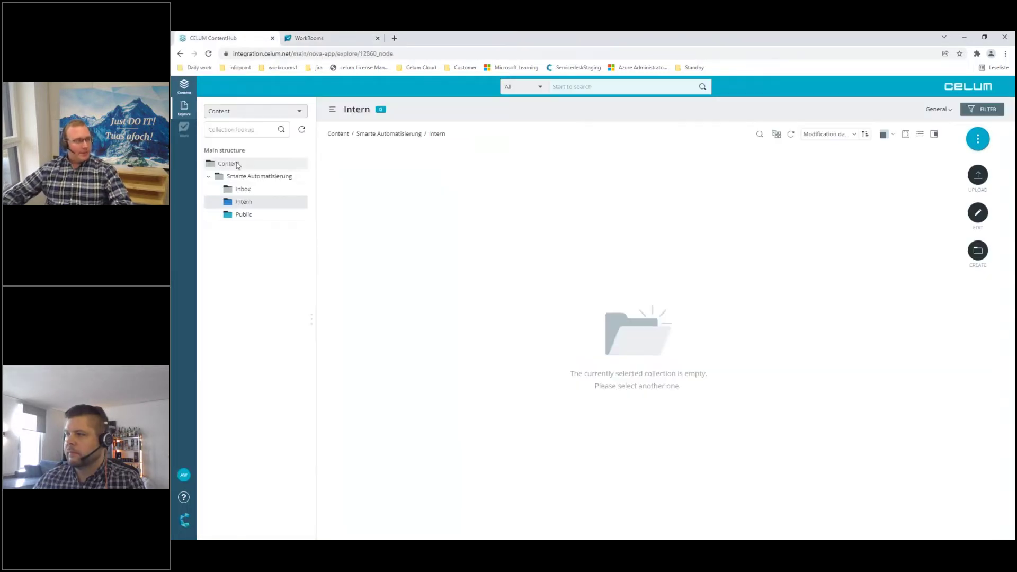
pyautogui.click(249, 189)
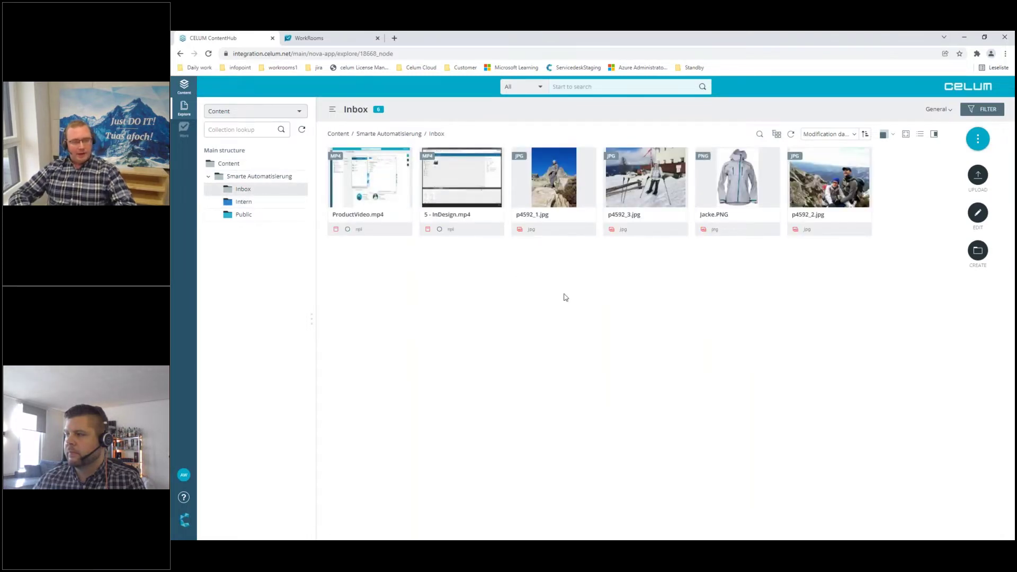
pyautogui.click(566, 198)
pyautogui.keyDown('shift'); pyautogui.click(851, 184); pyautogui.keyUp('shift')
pyautogui.rightClick(829, 183)
pyautogui.click(847, 189)
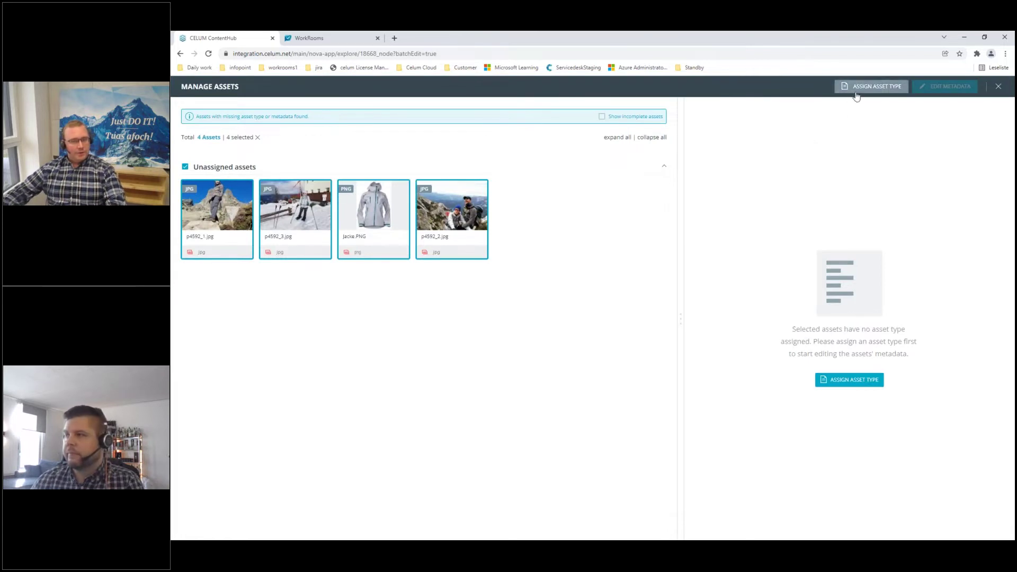
pyautogui.click(873, 86)
pyautogui.click(528, 318)
pyautogui.click(634, 358)
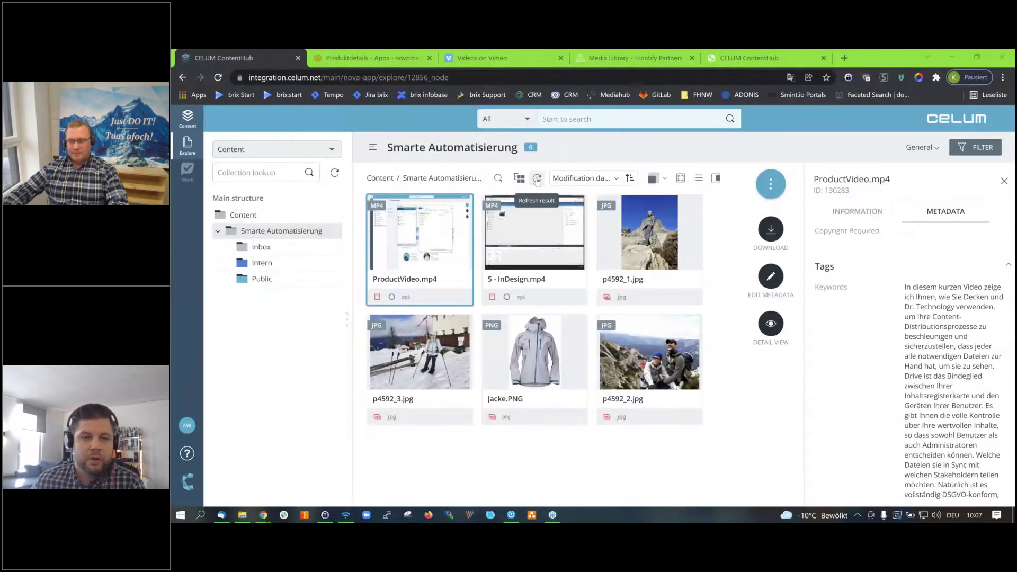
# Refresh the Smarte Automatisierung collection, and switch to the iPIM Portal to examine the images and attributes of product 30464.
pyautogui.click(537, 181)
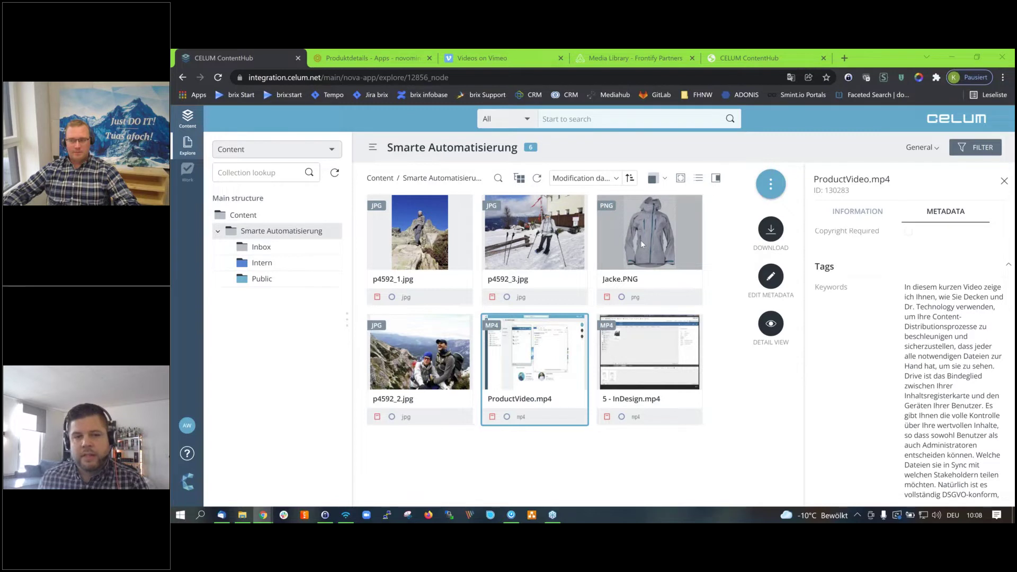
pyautogui.click(421, 229)
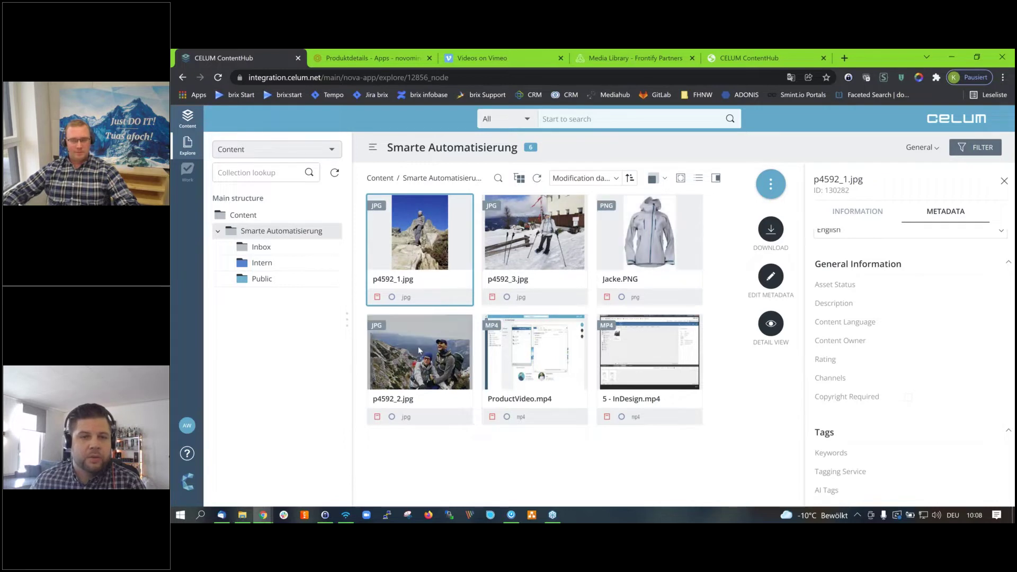
pyautogui.click(367, 58)
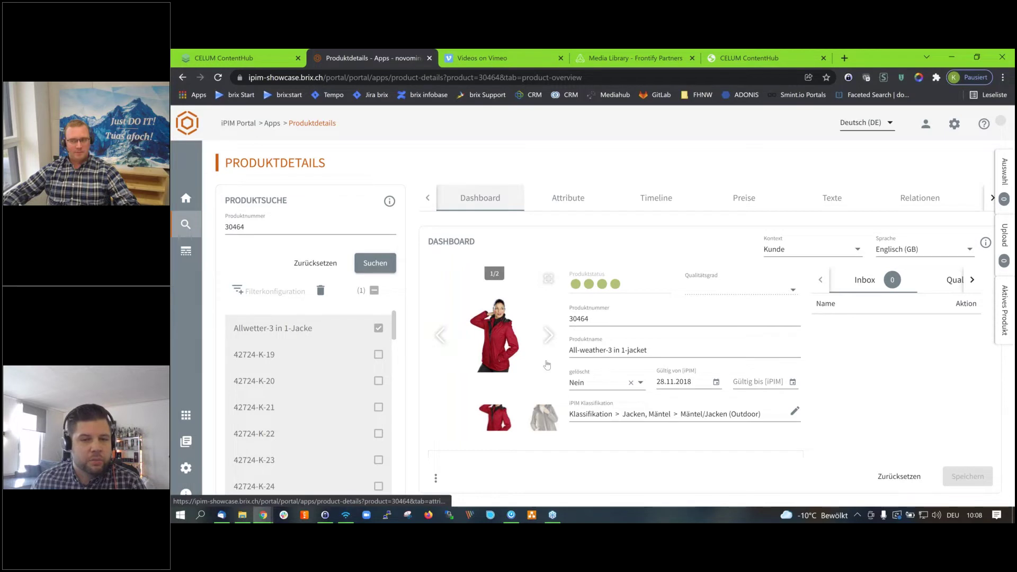
pyautogui.click(548, 334)
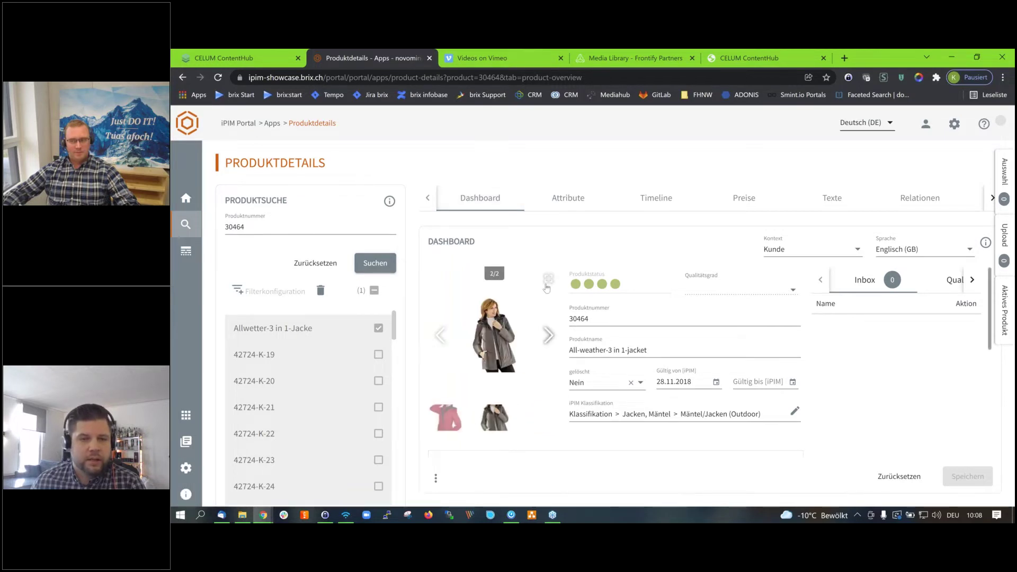
pyautogui.click(560, 200)
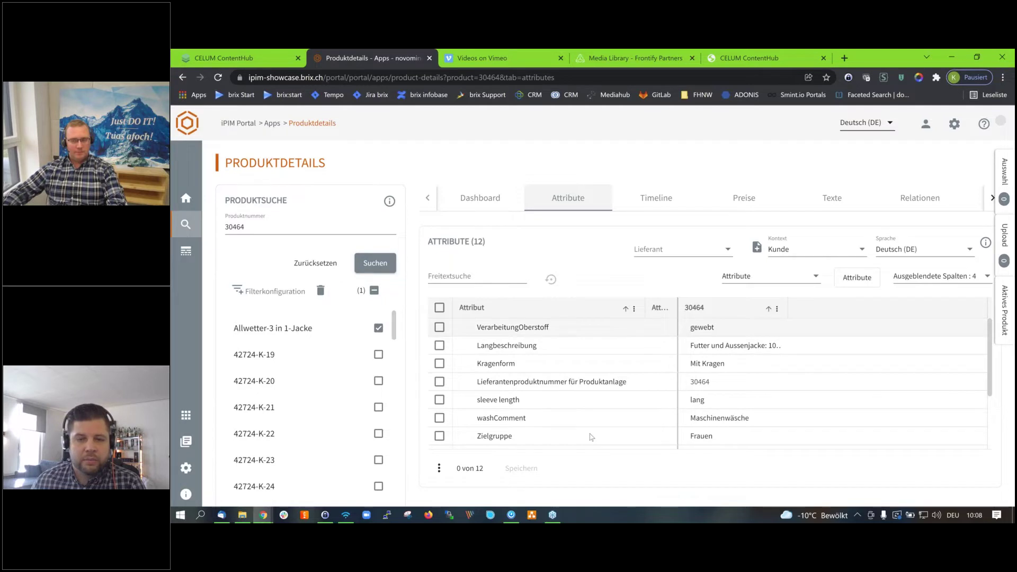
# Back in ContentHub, add the four images to the product Allwetter-3 in 1-Jacke (30464) under Outerwear, Coats / Jackets (Outdoor).
pyautogui.click(193, 54)
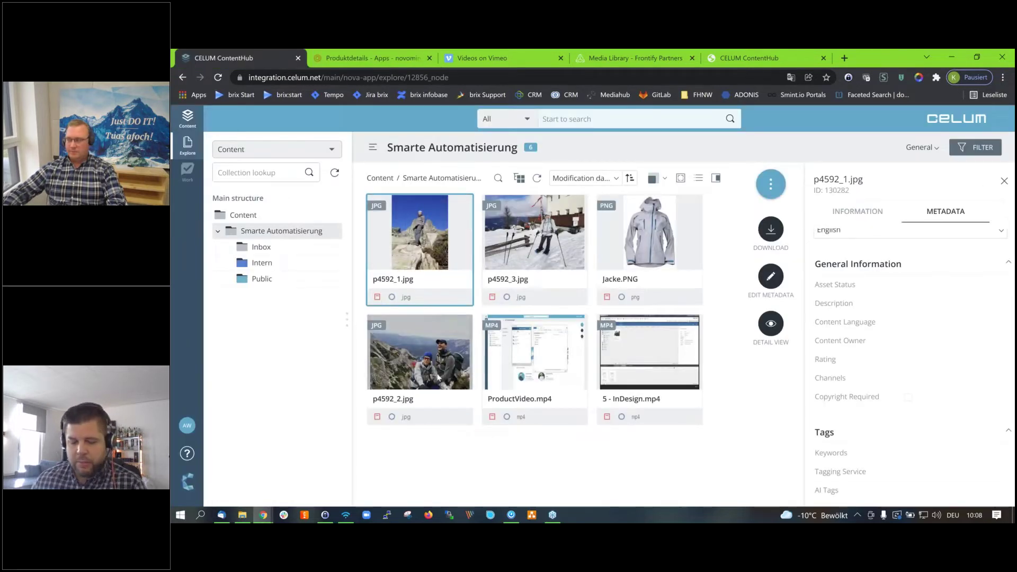
pyautogui.click(437, 377)
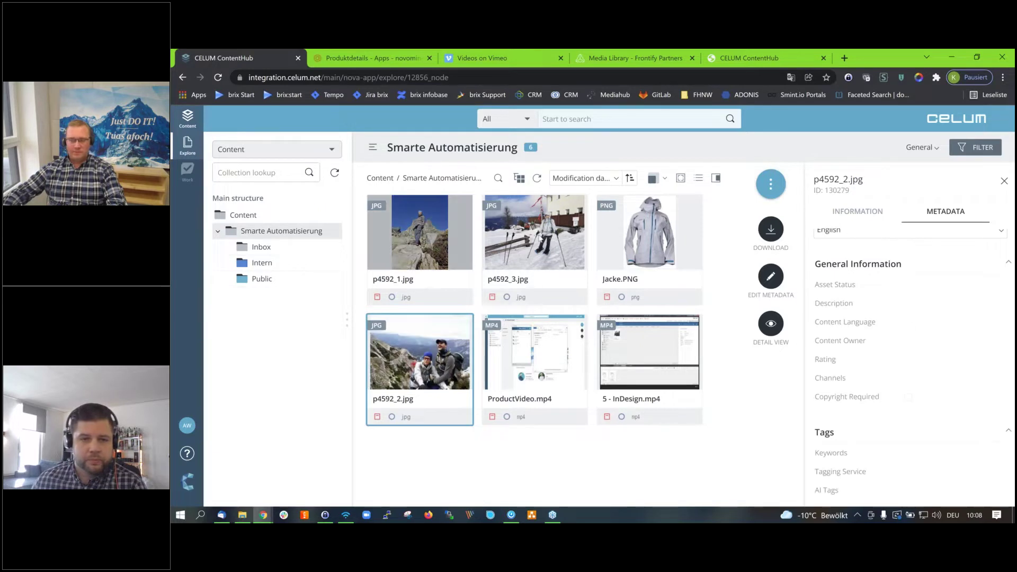
pyautogui.keyDown('shift'); pyautogui.click(421, 238); pyautogui.keyUp('shift')
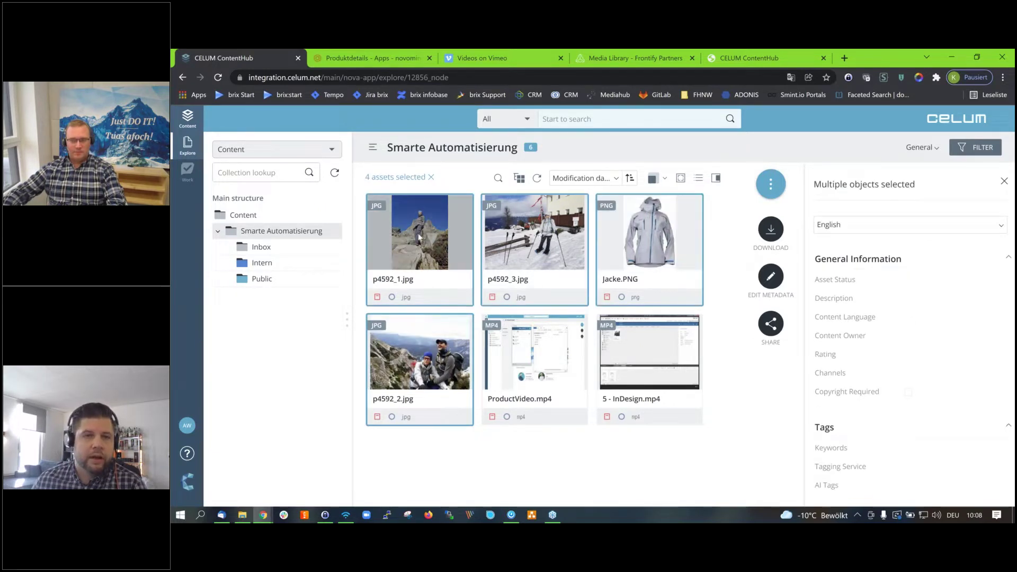
pyautogui.rightClick(419, 236)
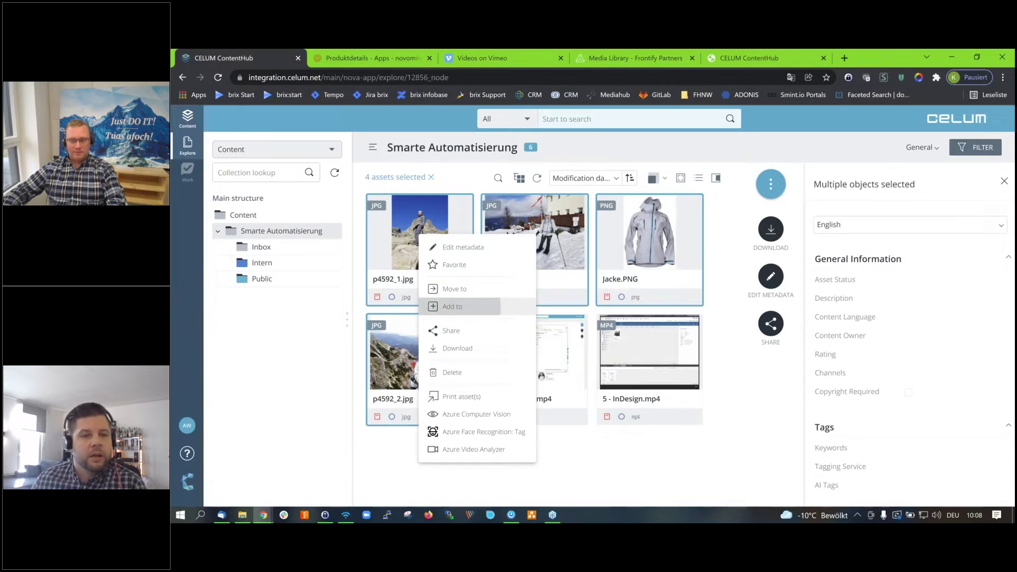
pyautogui.click(453, 307)
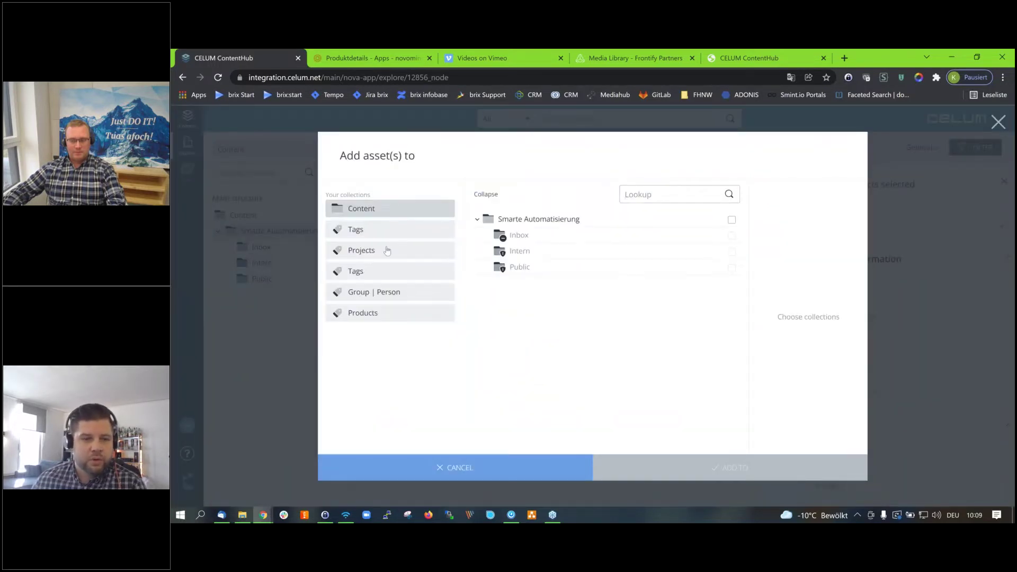
pyautogui.click(375, 314)
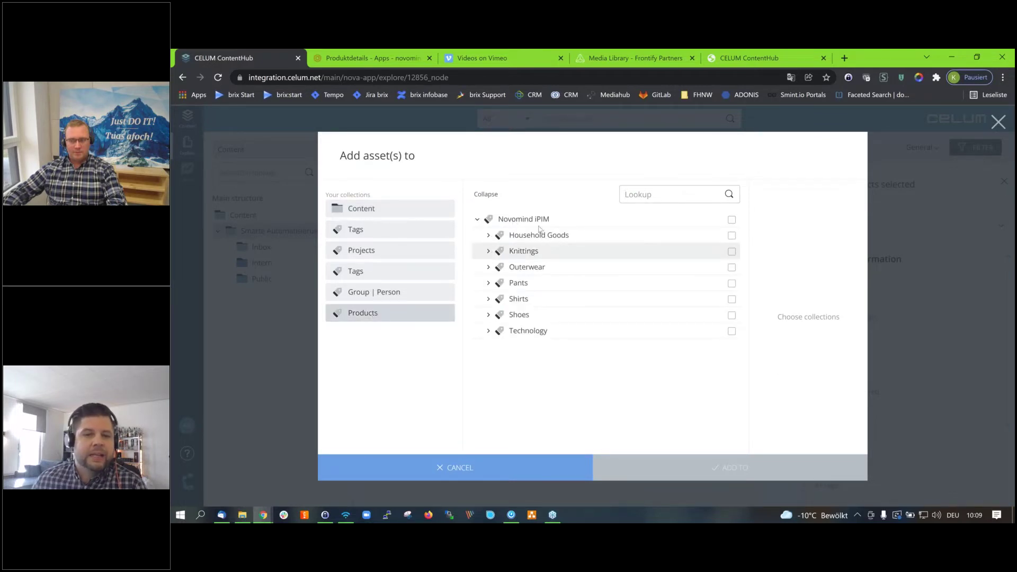
pyautogui.click(495, 268)
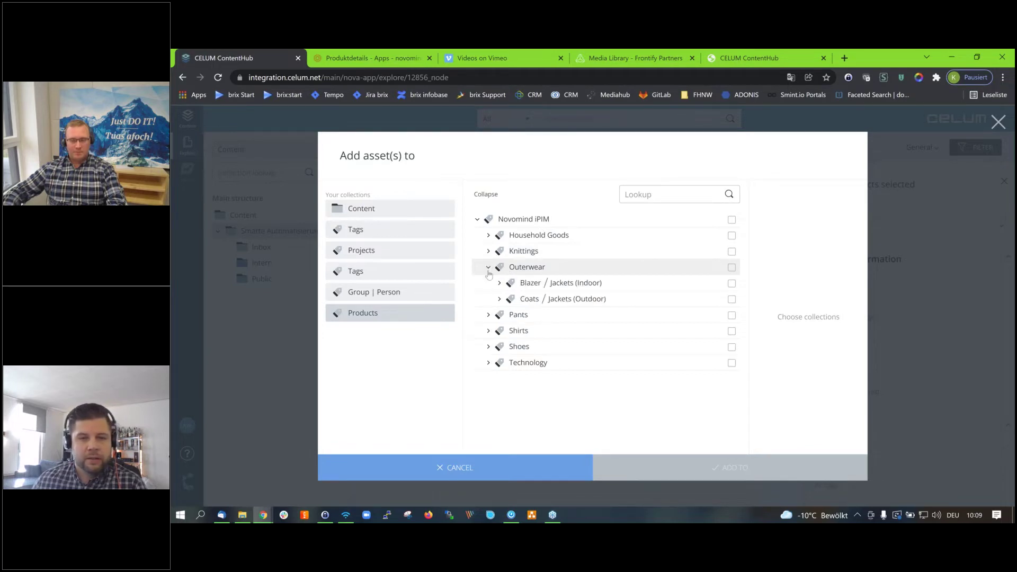
pyautogui.click(499, 300)
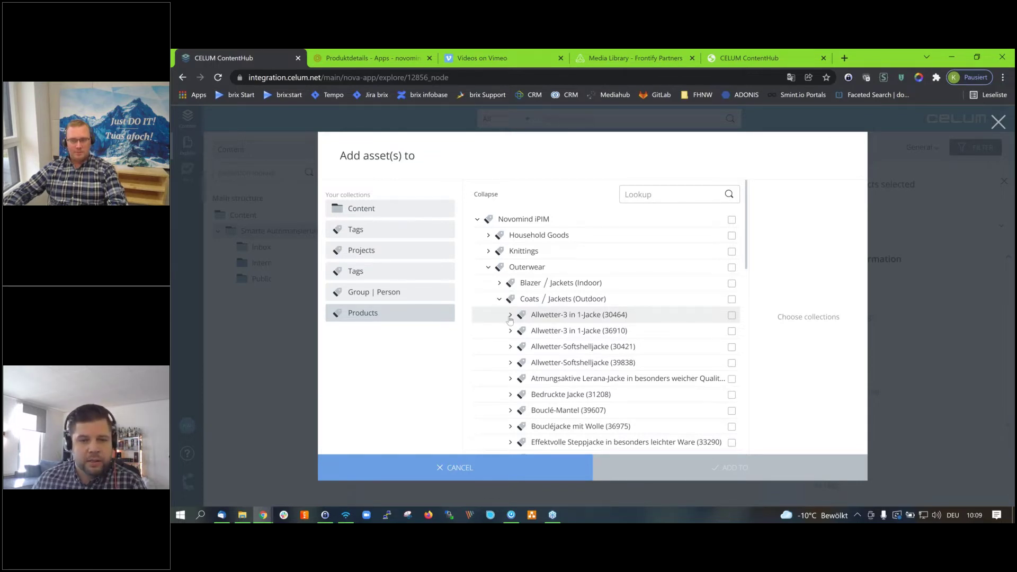
pyautogui.click(510, 317)
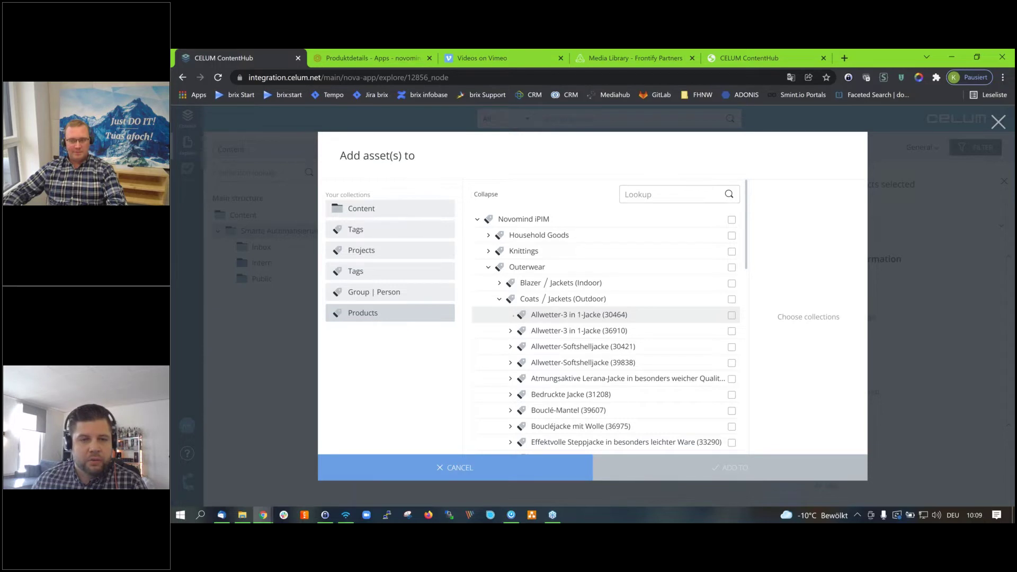
pyautogui.click(522, 332)
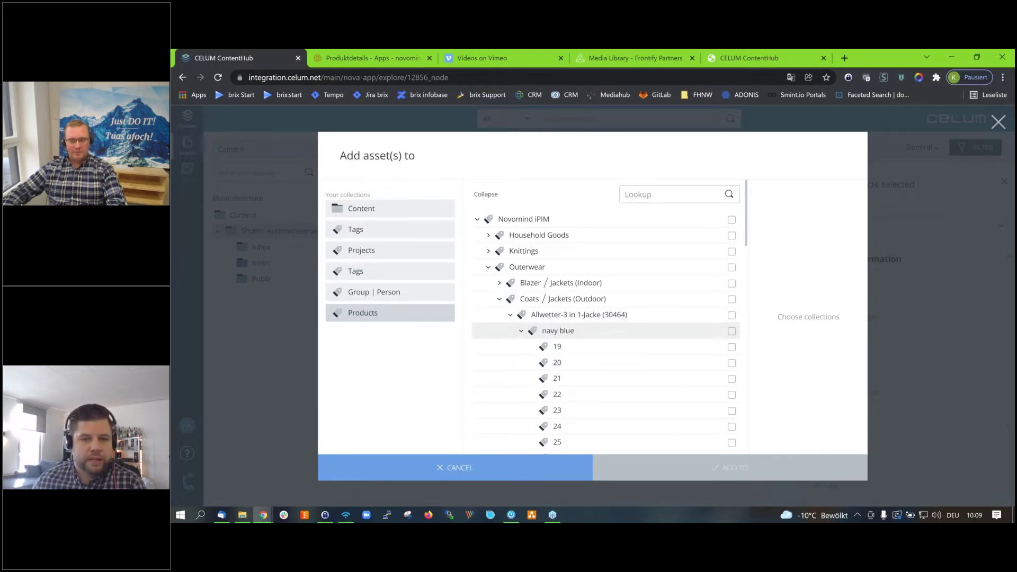
pyautogui.click(592, 317)
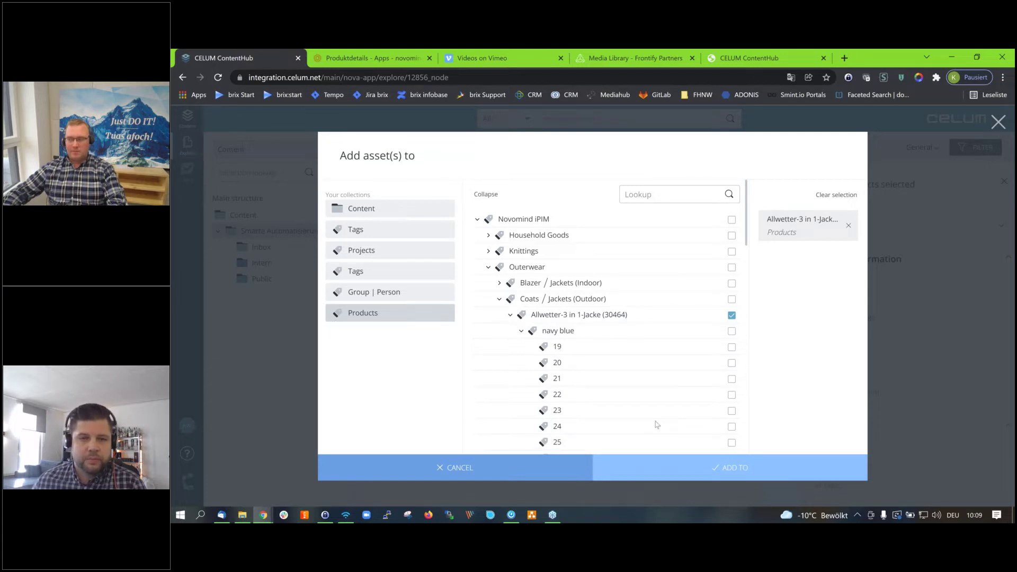
pyautogui.click(731, 467)
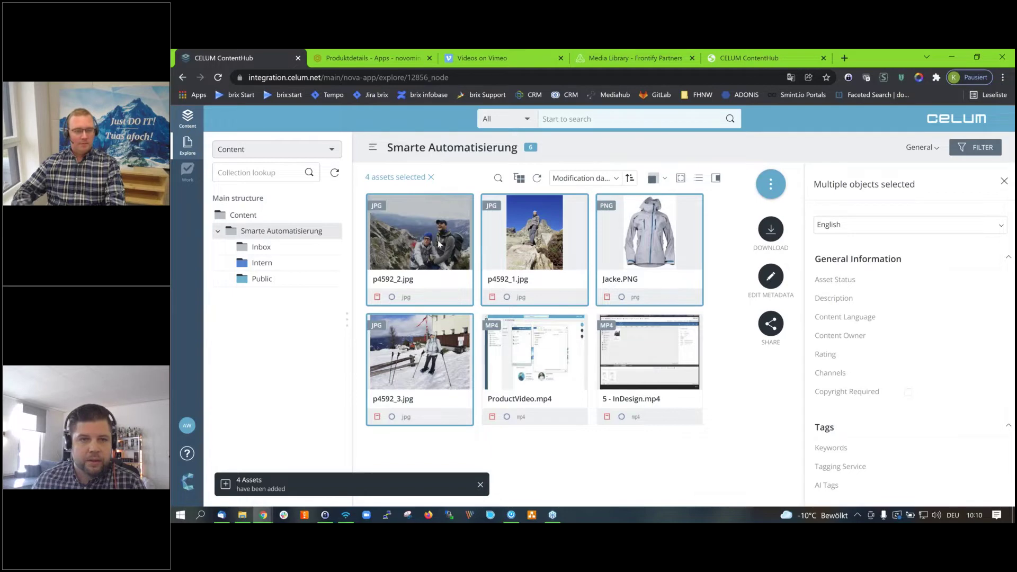
# Open the detail view of p4592_2.jpg in the Smarte Automatisierung collection and review its metadata.
pyautogui.doubleClick(438, 243)
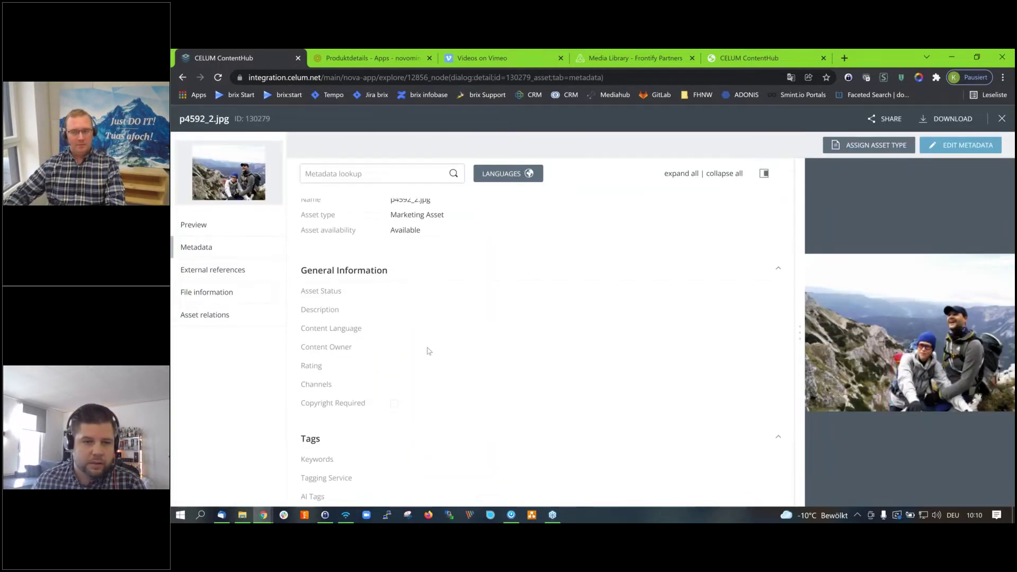
pyautogui.click(228, 269)
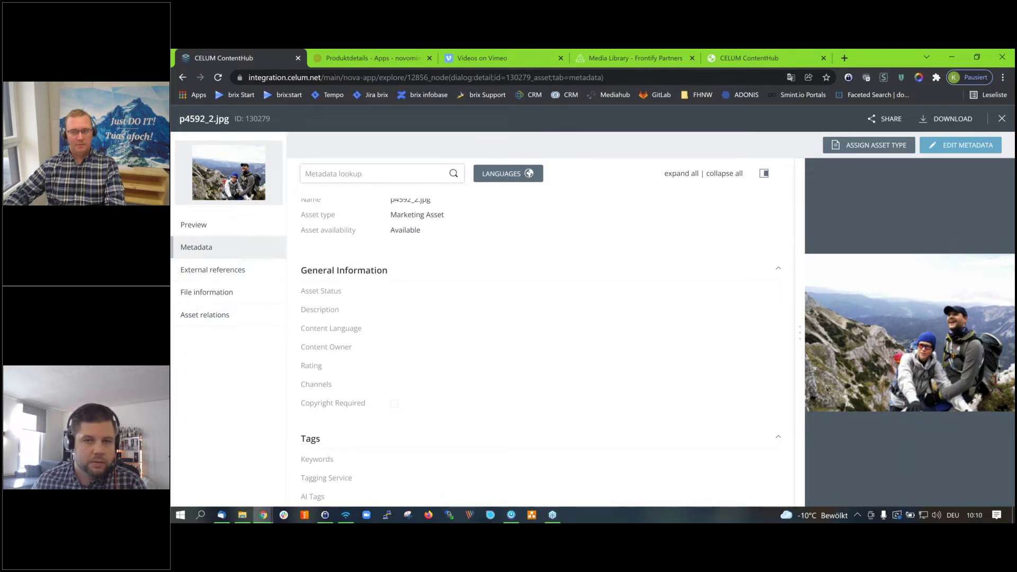
pyautogui.scroll(1, 731, 190)
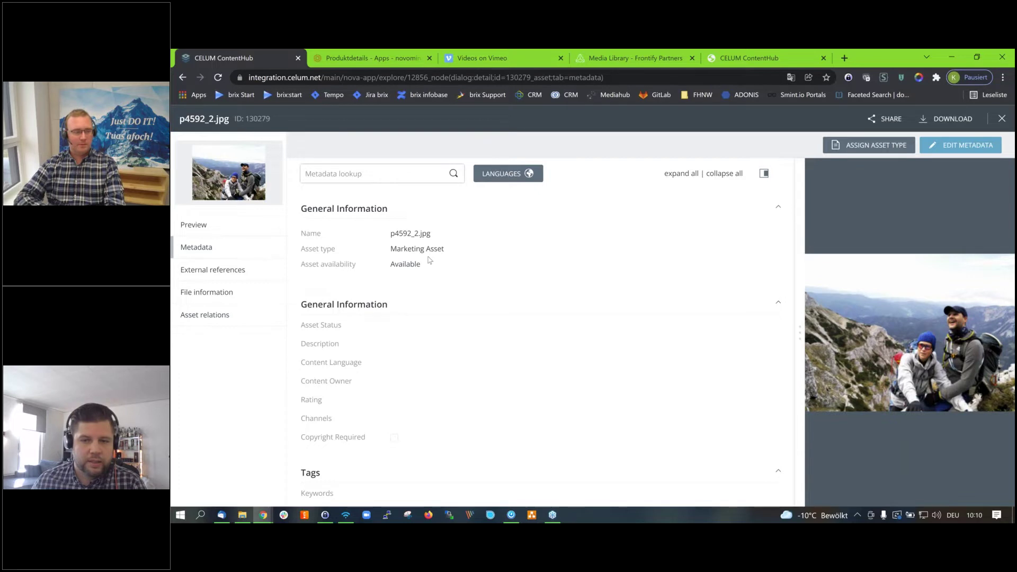
pyautogui.scroll(-1, 319, 300)
pyautogui.scroll(-1, 320, 301)
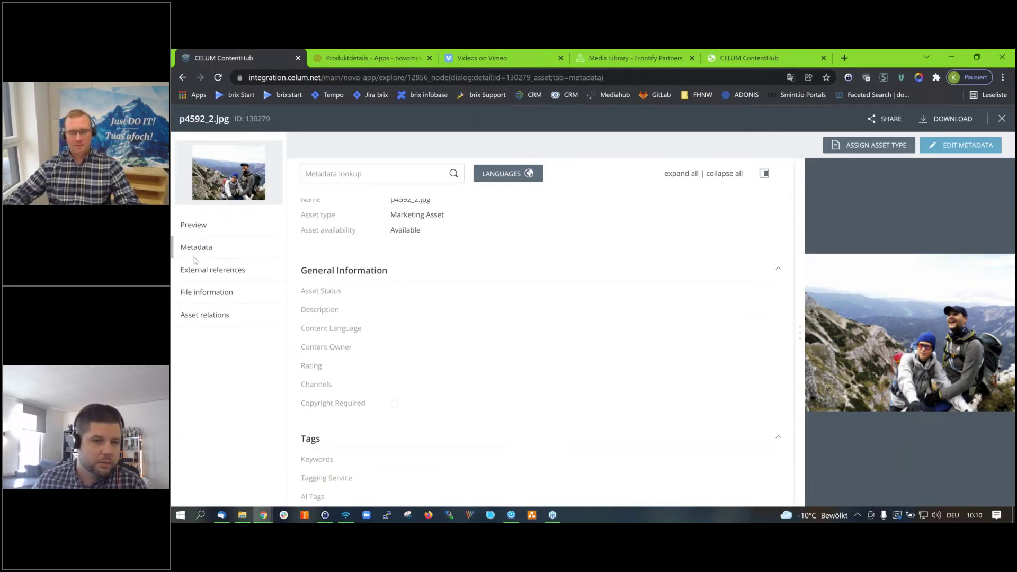
# Check the external references, asset relations and file information of p4592_2.jpg.
pyautogui.click(221, 271)
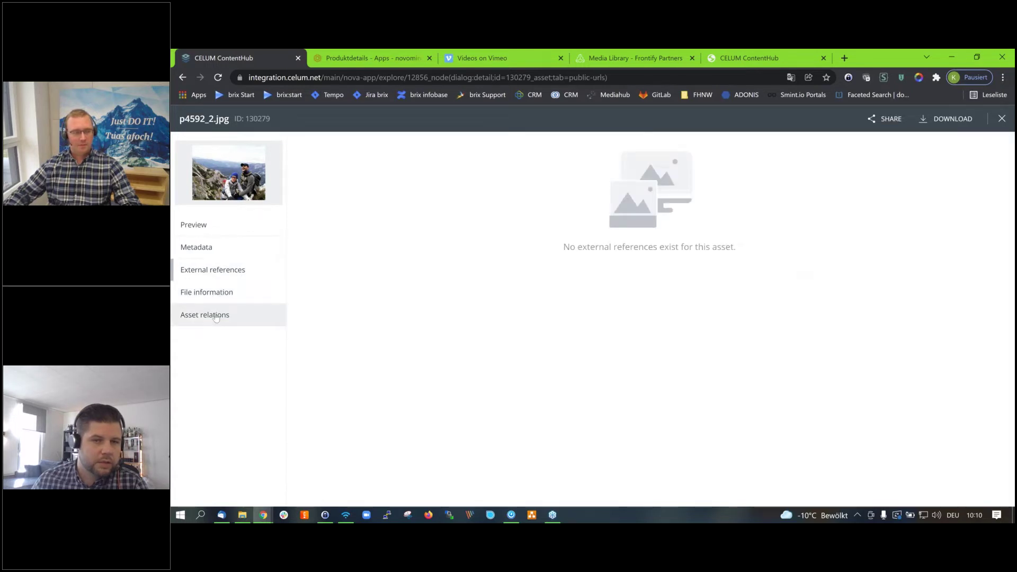
pyautogui.click(206, 315)
pyautogui.click(218, 290)
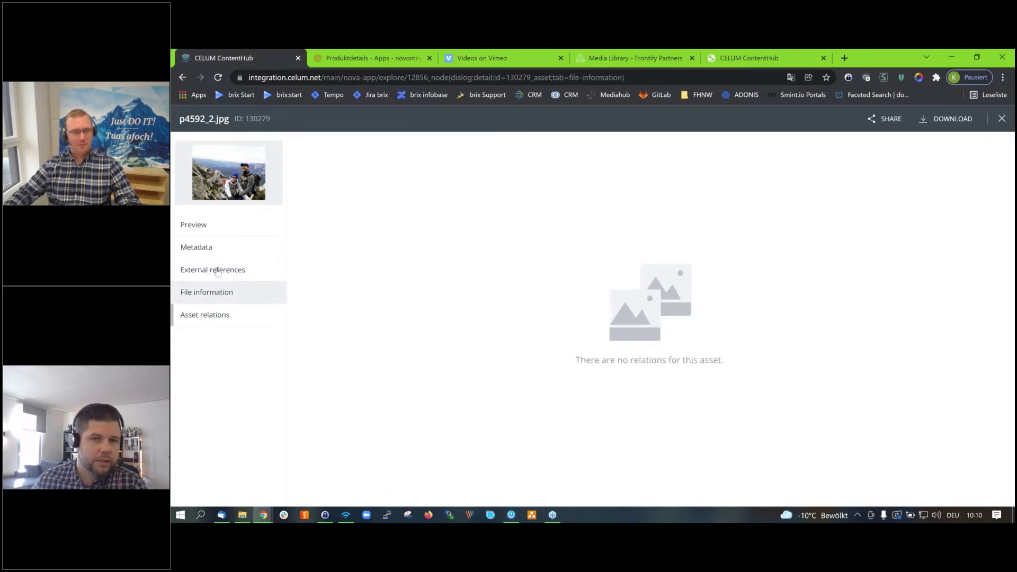
pyautogui.click(217, 271)
# Return to the metadata of p4592_2.jpg, look up "pro" among its fields and clear the lookup.
pyautogui.click(237, 255)
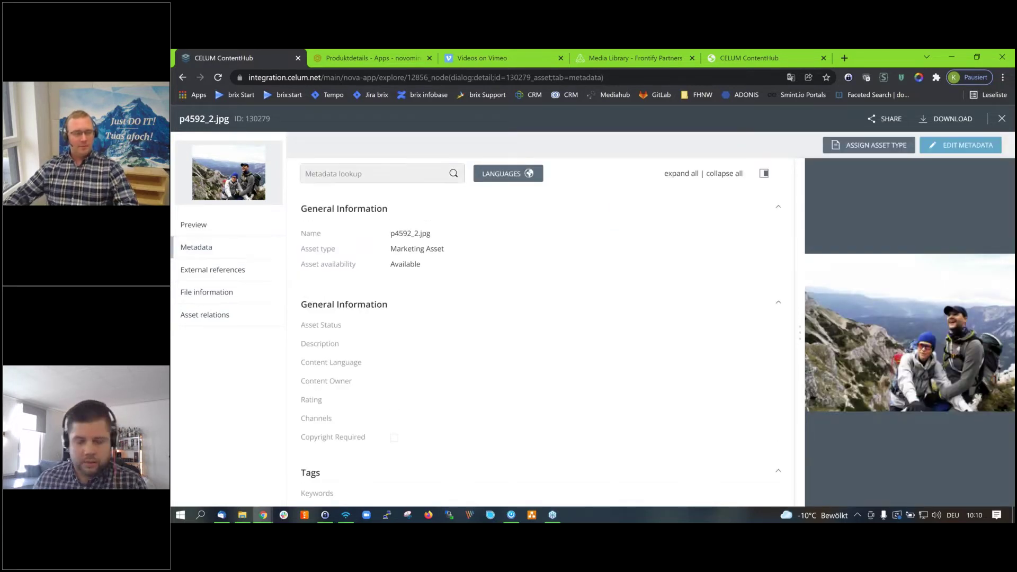
pyautogui.write('u')
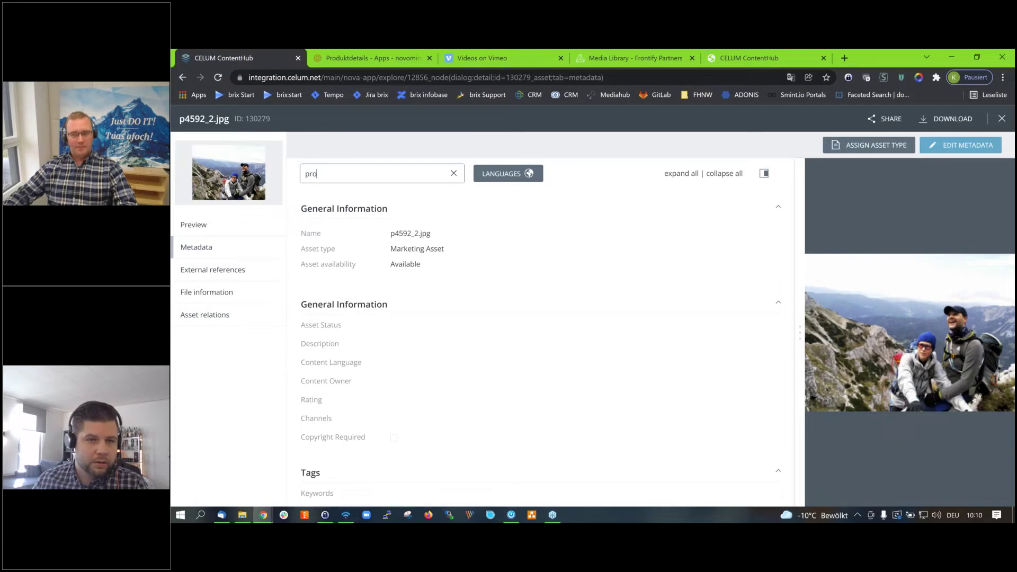
pyautogui.press('BackSpace')
pyautogui.press('BackSpace')
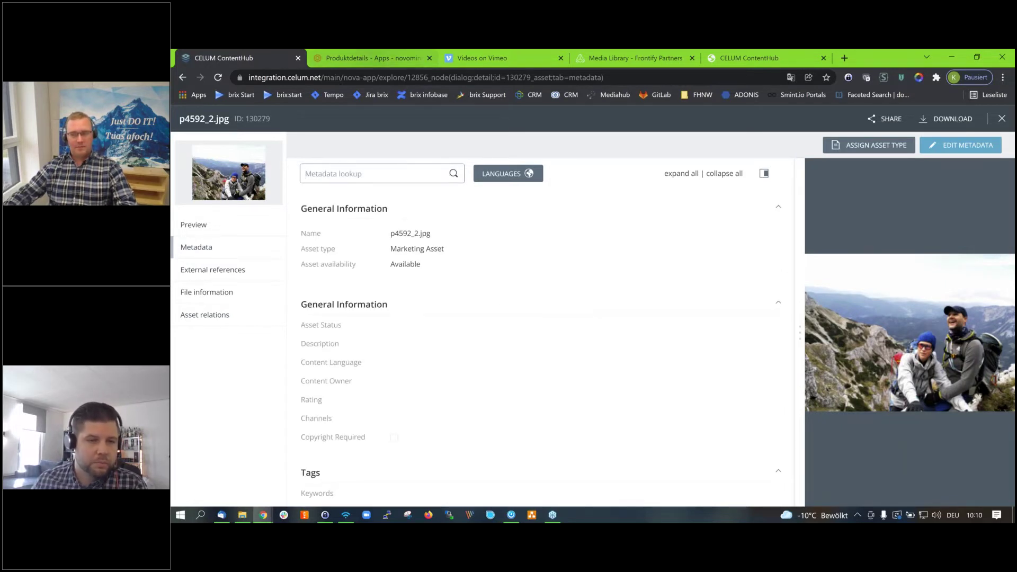
# Switch to the classic ContentHub interface and check the general information and product path of p4592_2.jpg in the Inbox.
pyautogui.click(366, 59)
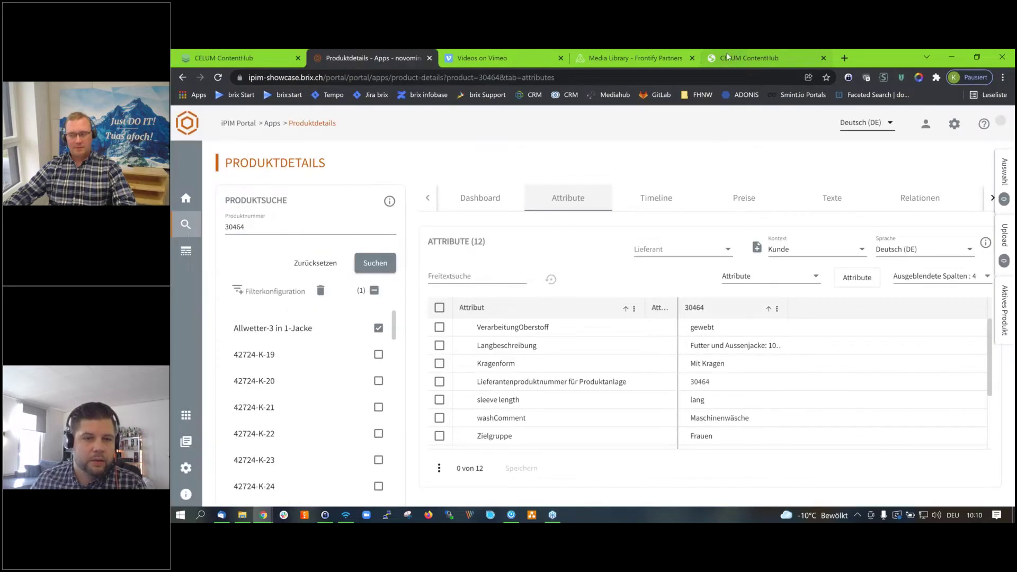
pyautogui.click(726, 56)
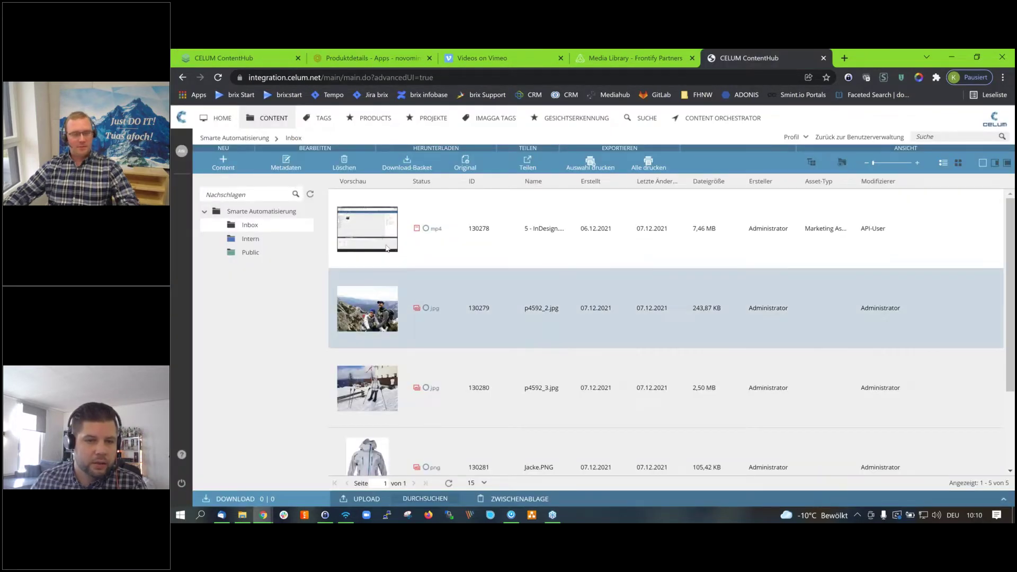
pyautogui.moveTo(395, 259)
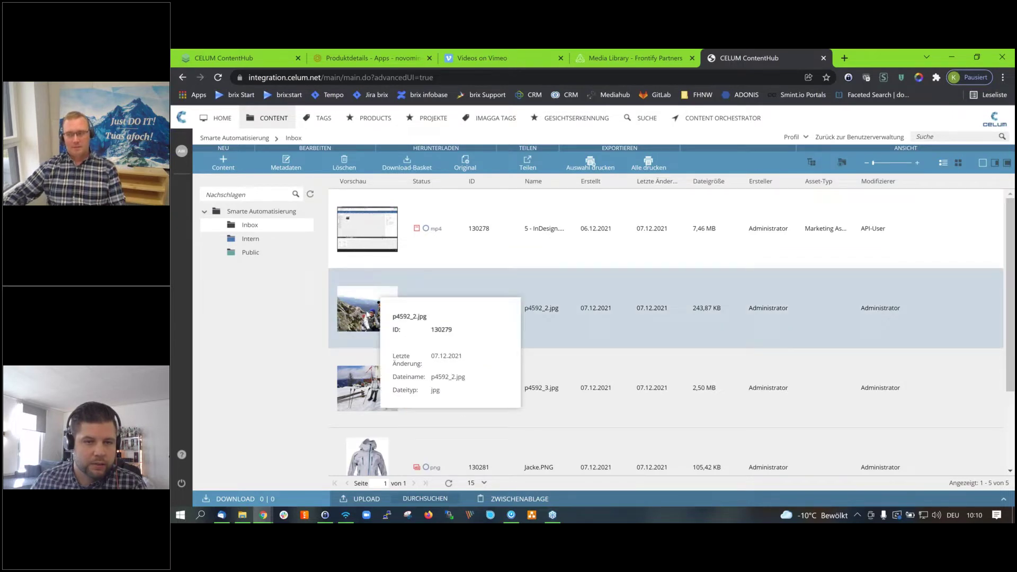
pyautogui.click(454, 288)
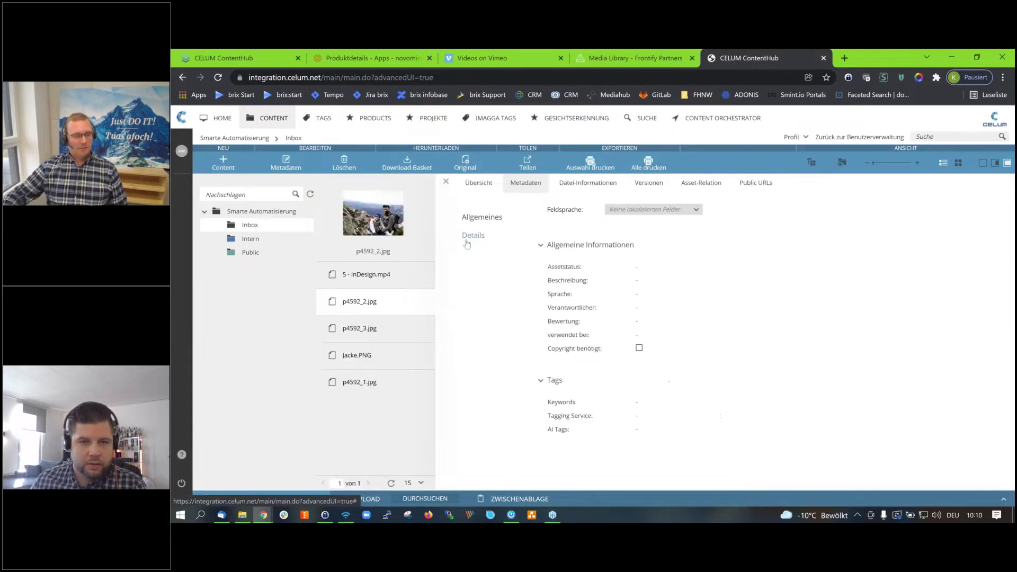
pyautogui.click(482, 217)
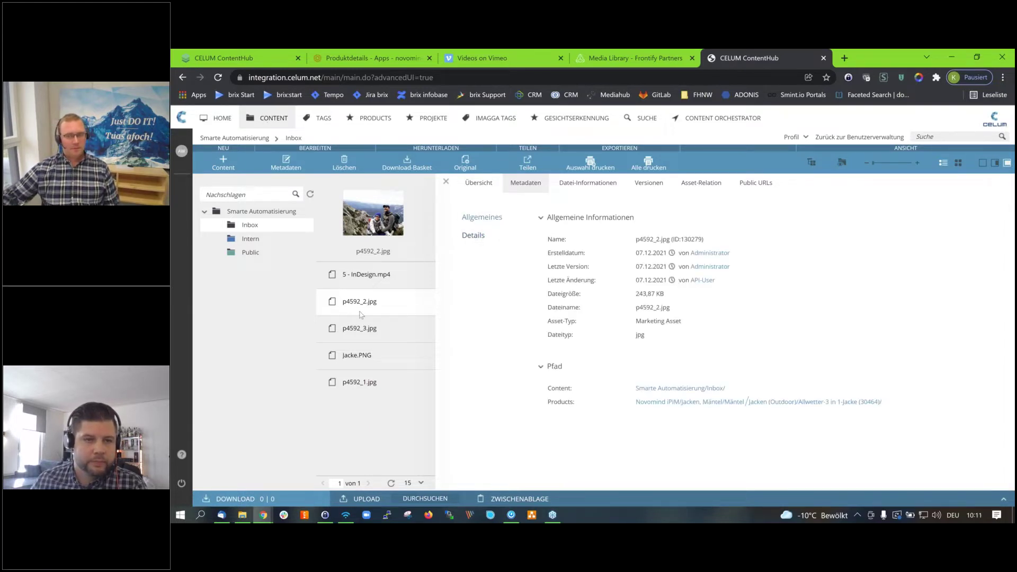
# Compare the general information of p4592_3.jpg and p4592_2.jpg, and view the detailed metadata and overview of p4592_2.jpg.
pyautogui.click(355, 329)
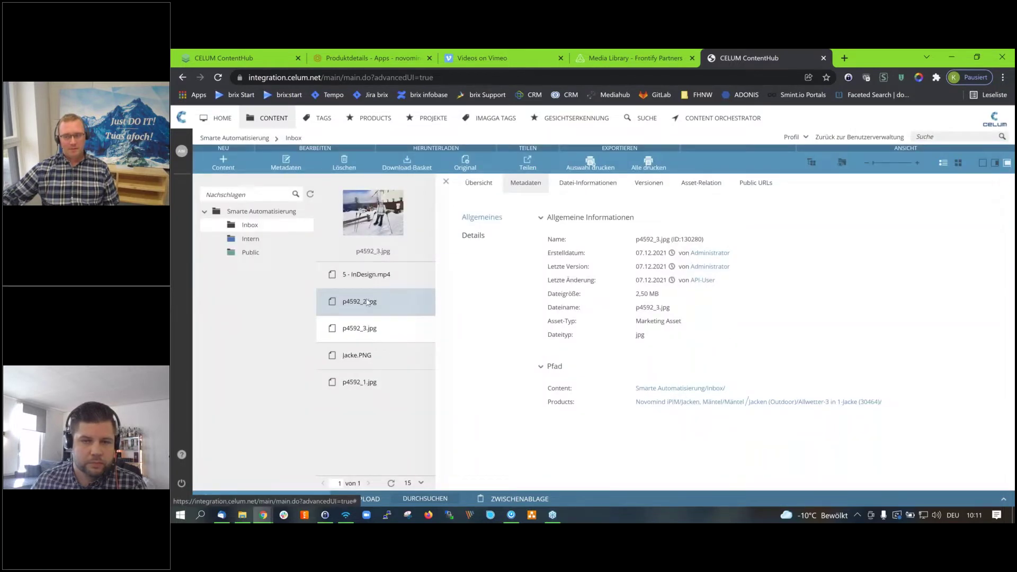
pyautogui.click(367, 302)
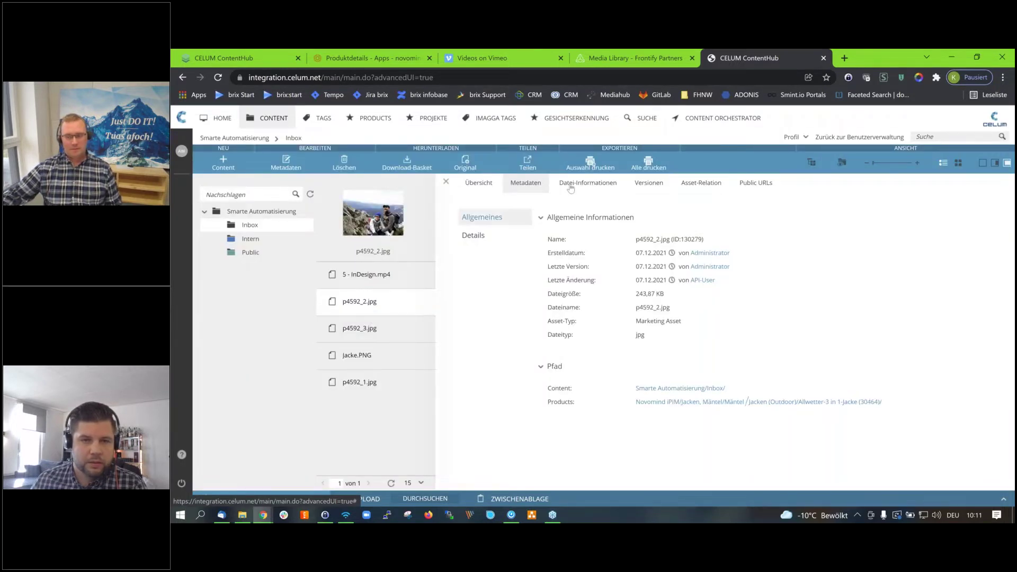
pyautogui.click(473, 236)
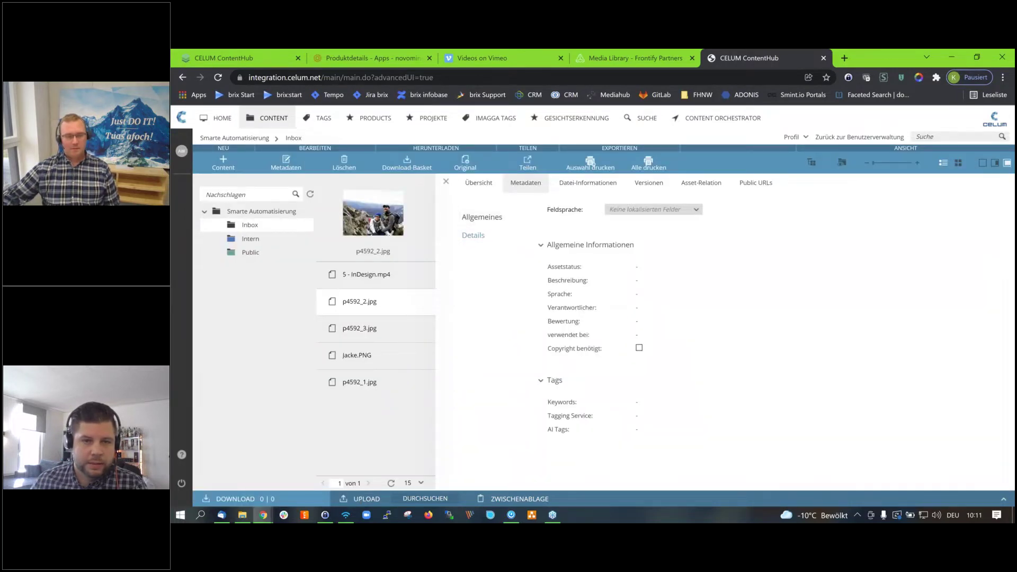
pyautogui.click(478, 183)
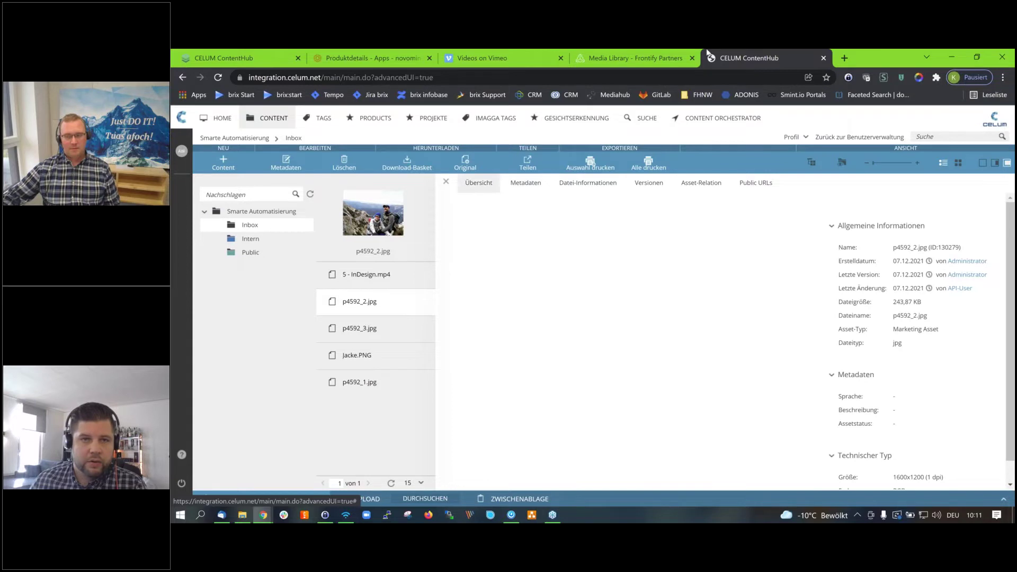
# Switch to the iPIM Portal, rerun the search for product 30464 and show its dashboard.
pyautogui.click(362, 56)
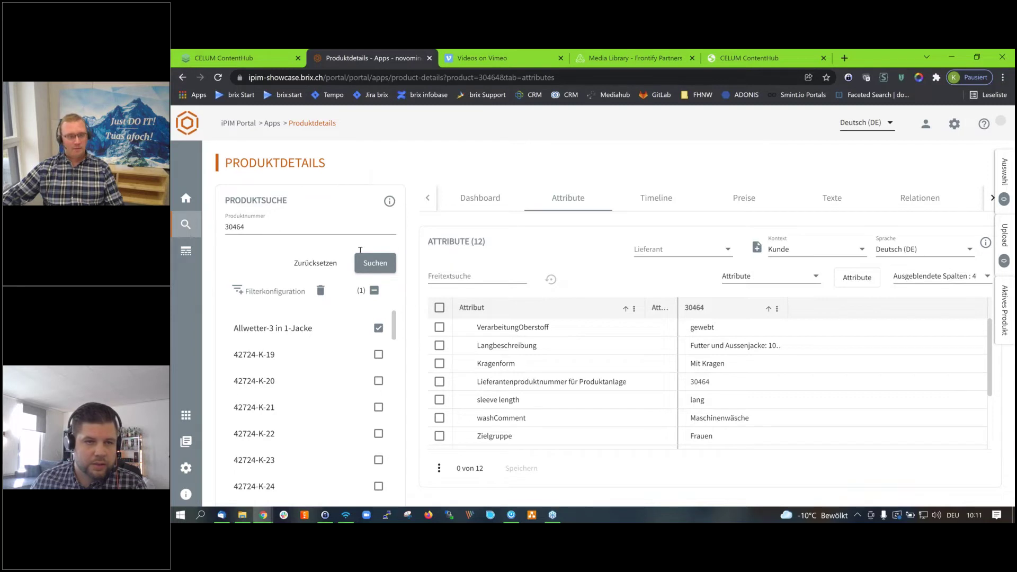
pyautogui.click(371, 262)
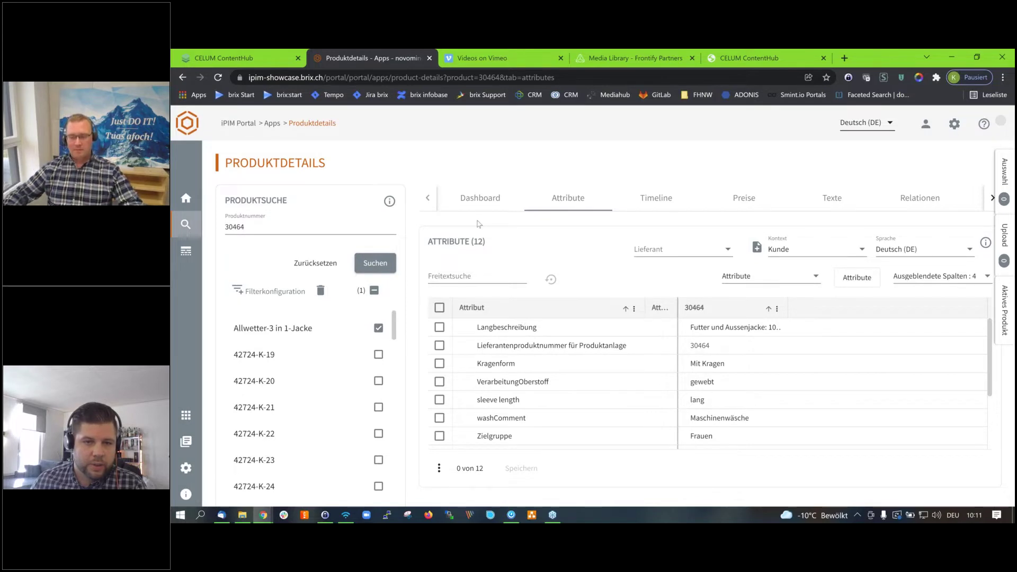
pyautogui.press('Tab')
pyautogui.press('Return')
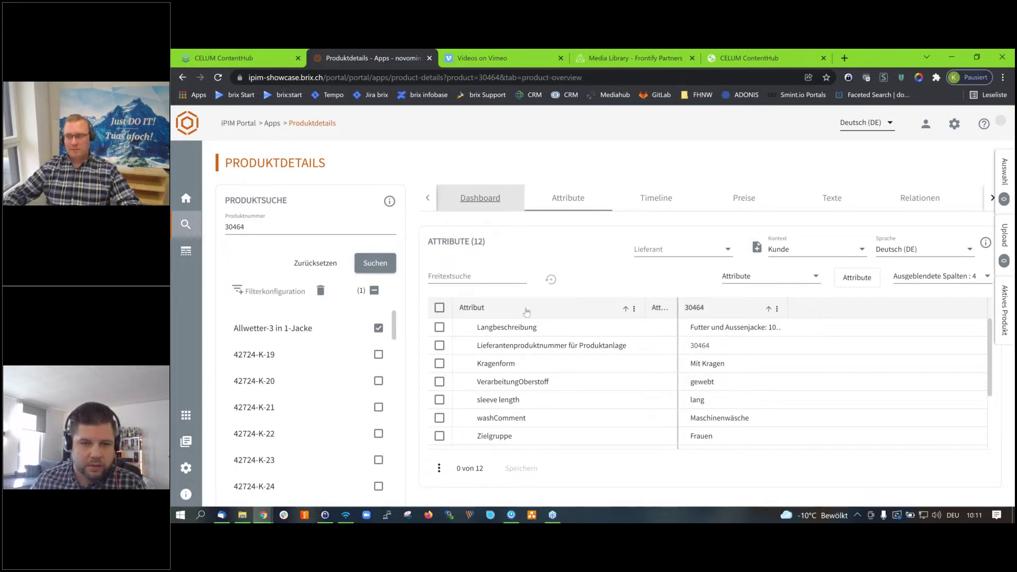
# Browse through the product images of 30464 on the dashboard up to the last one.
pyautogui.click(548, 334)
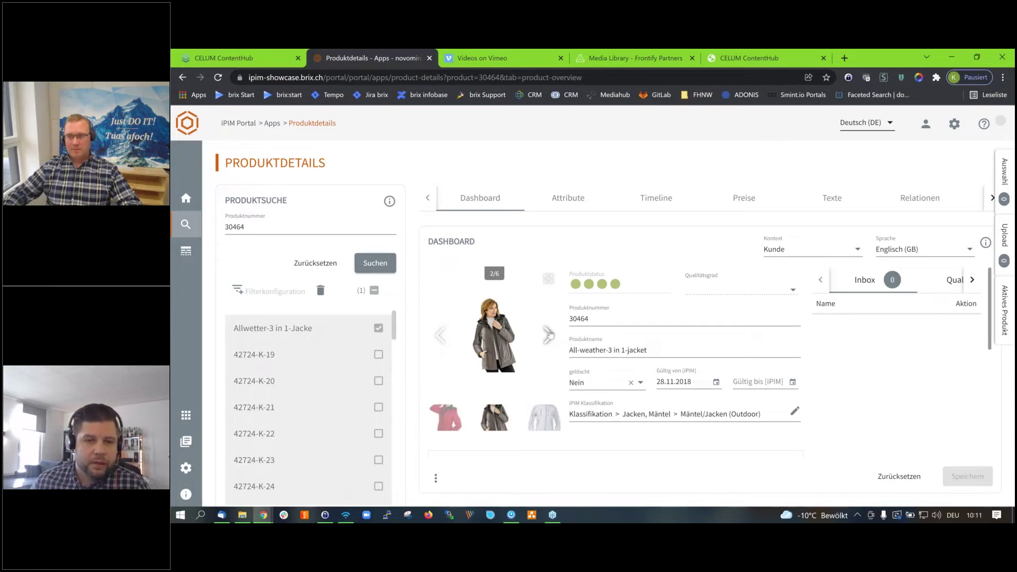
pyautogui.click(548, 334)
pyautogui.click(548, 333)
pyautogui.click(548, 334)
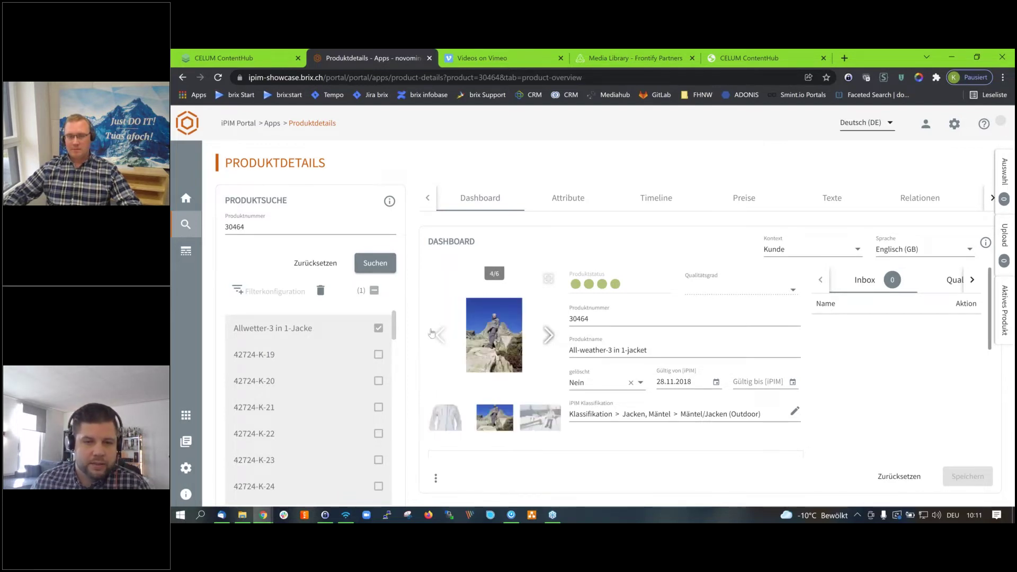
pyautogui.click(549, 338)
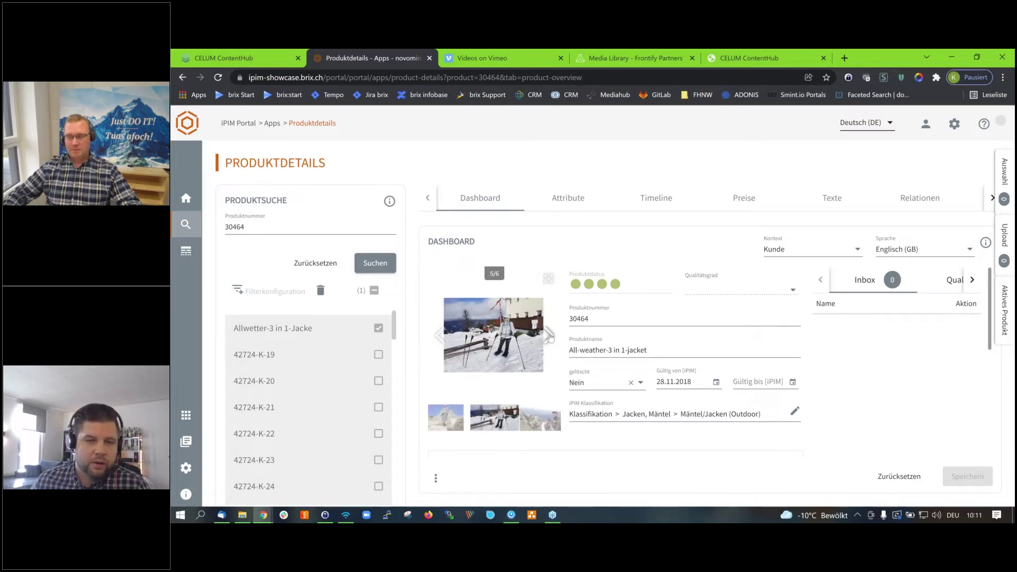
pyautogui.click(550, 335)
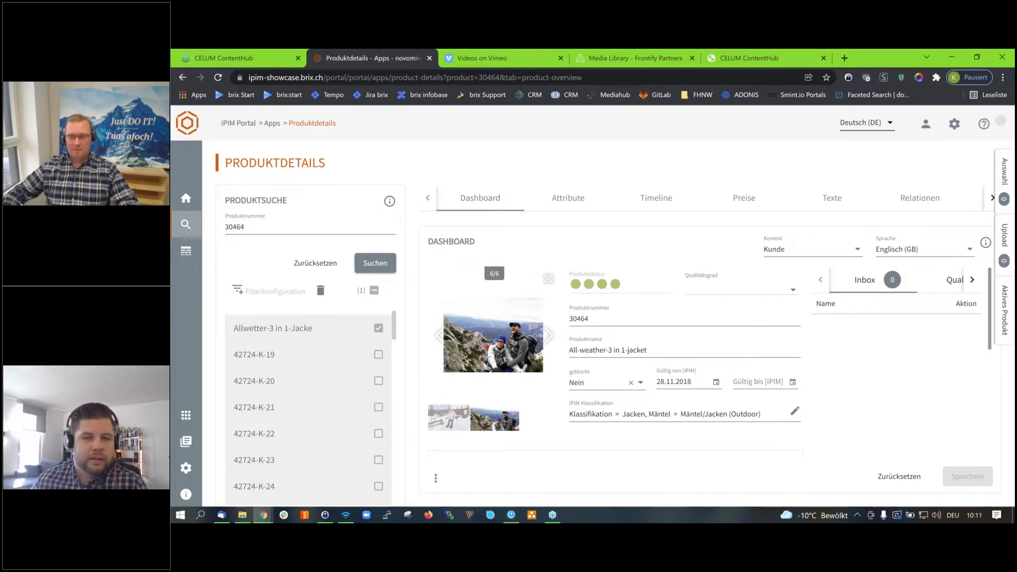
# Return to ContentHub, close the detail view and run Azure Computer Vision on p4592_2.jpg.
pyautogui.click(250, 59)
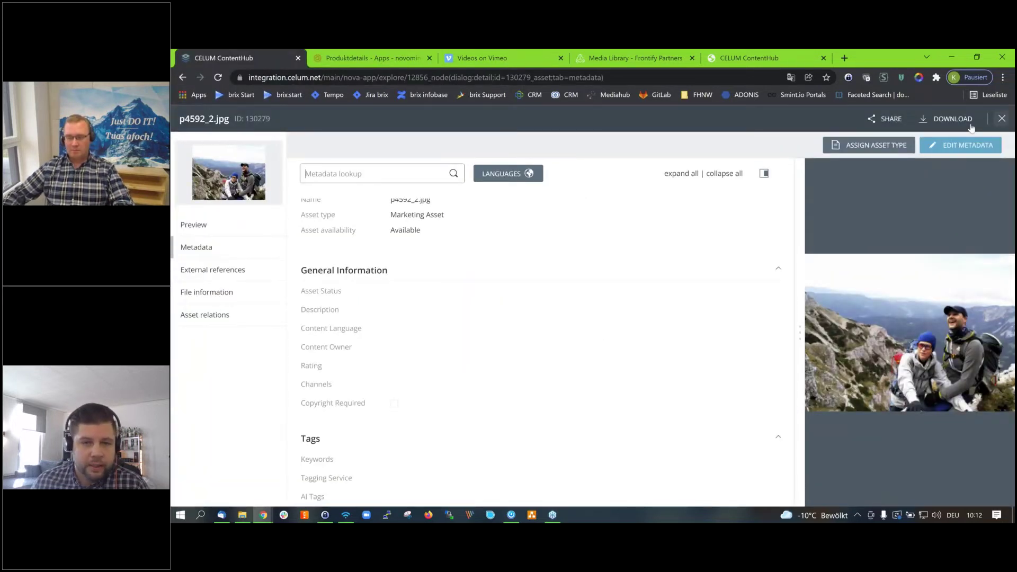
pyautogui.click(1001, 119)
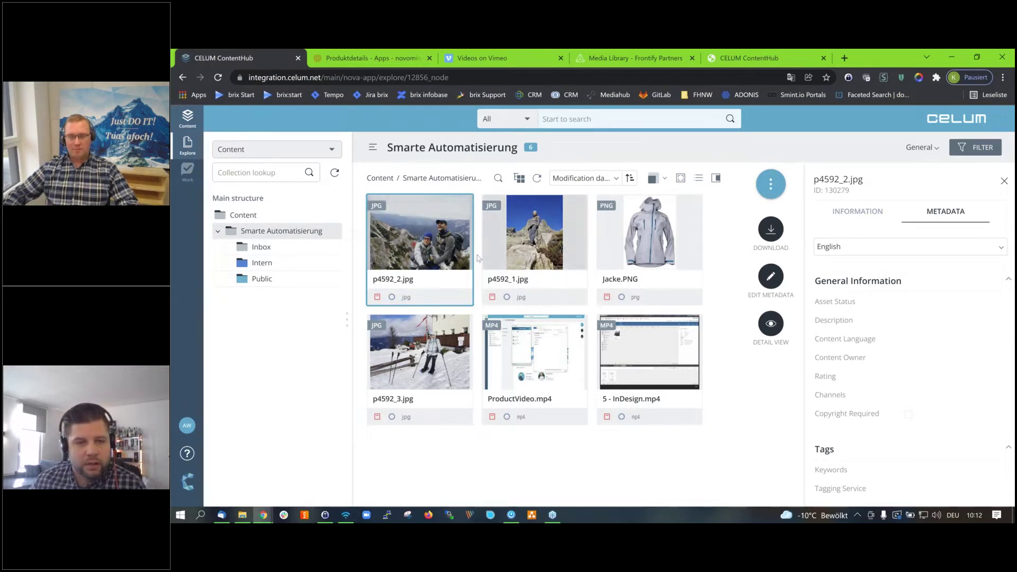
pyautogui.rightClick(432, 256)
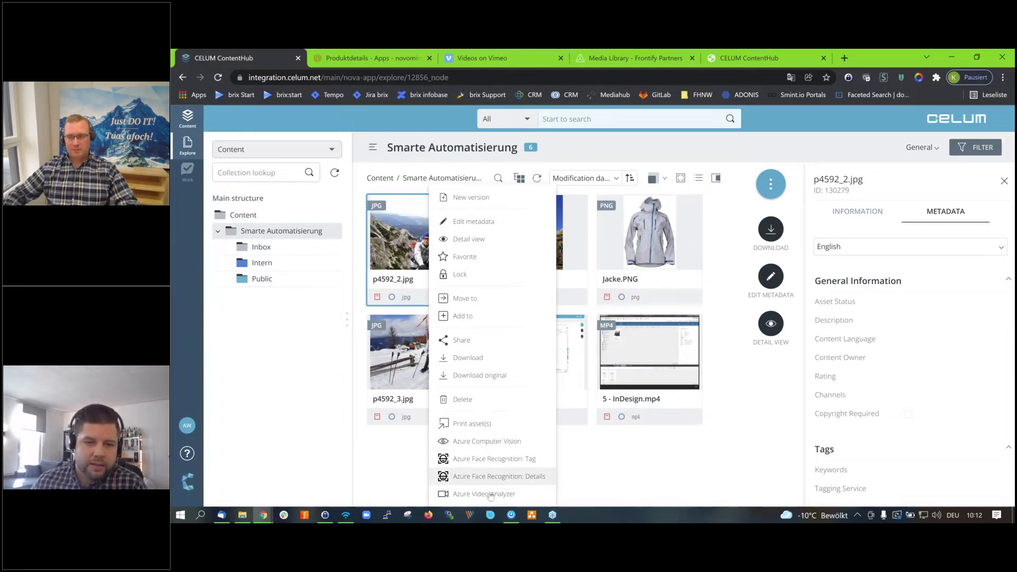
pyautogui.click(495, 443)
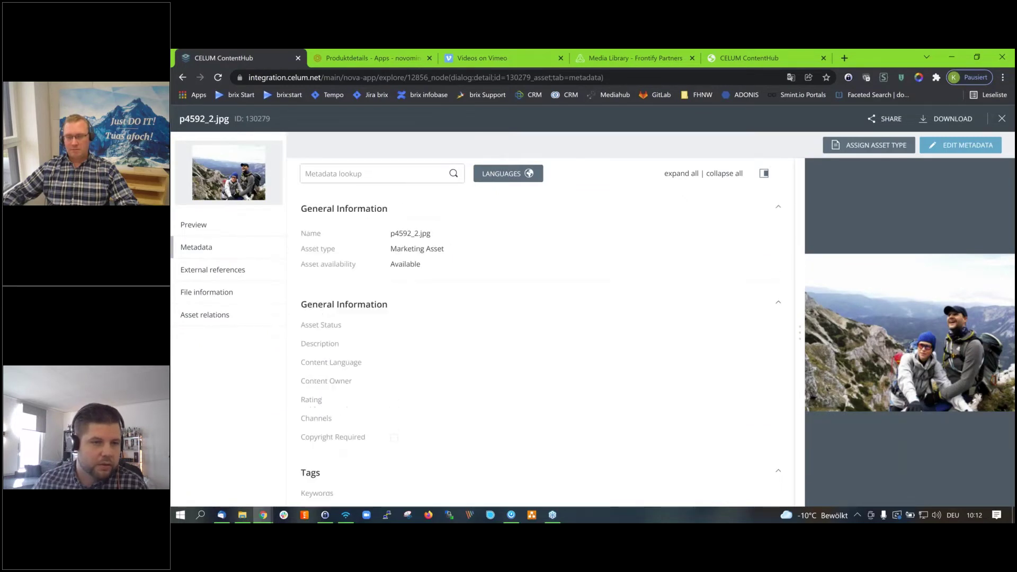
# Compare p4592_2.jpg in ContentHub with the iPIM product dashboard, and review the actions available for the image in the collection.
pyautogui.click(342, 56)
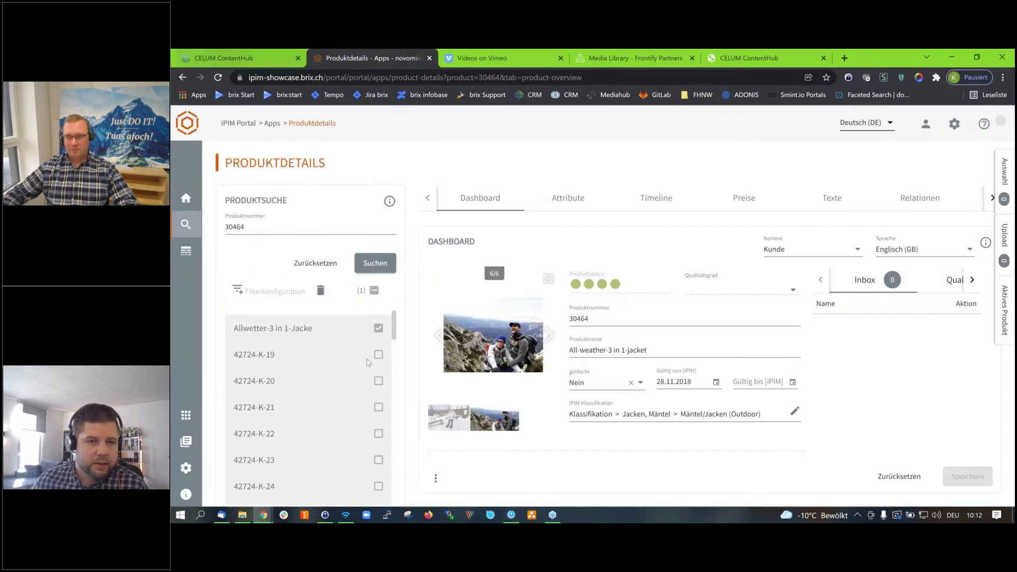
pyautogui.click(244, 59)
pyautogui.click(342, 57)
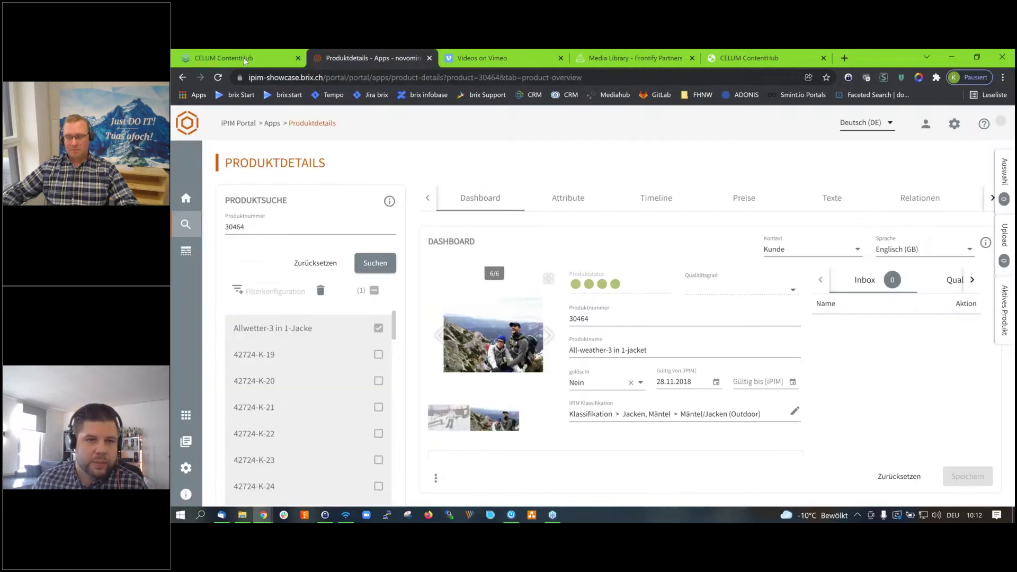
pyautogui.click(244, 59)
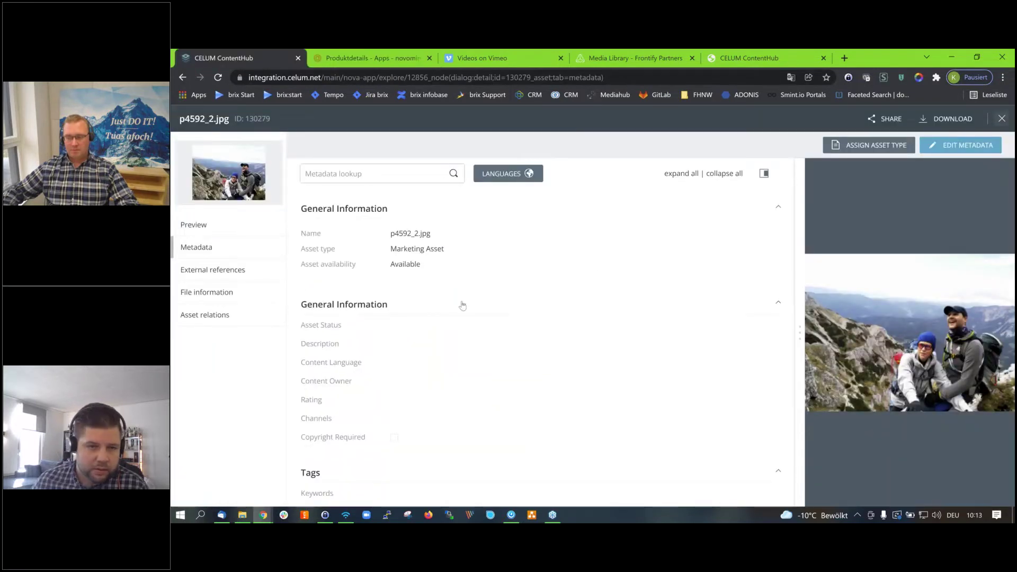
pyautogui.press('Escape')
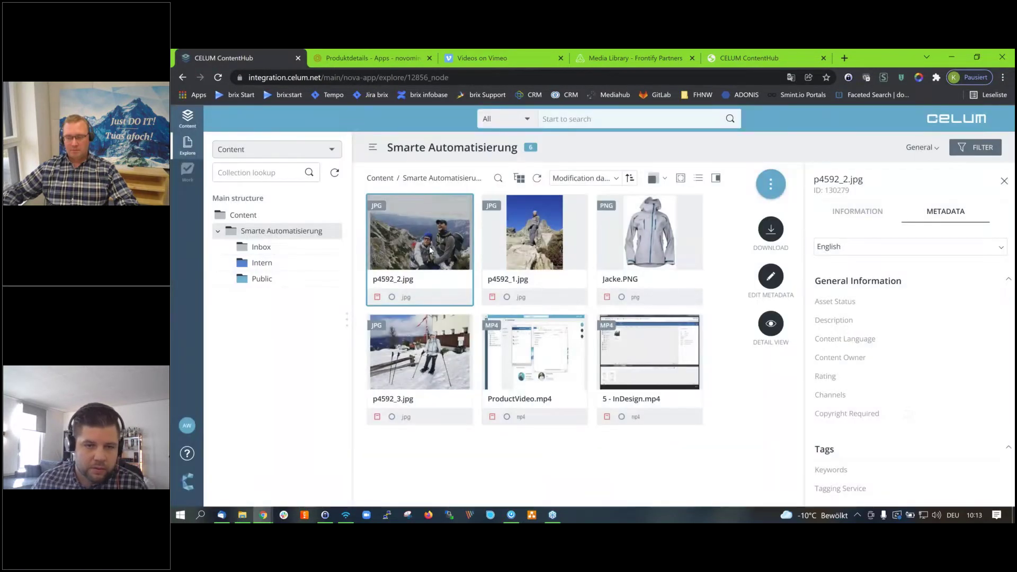
pyautogui.rightClick(430, 250)
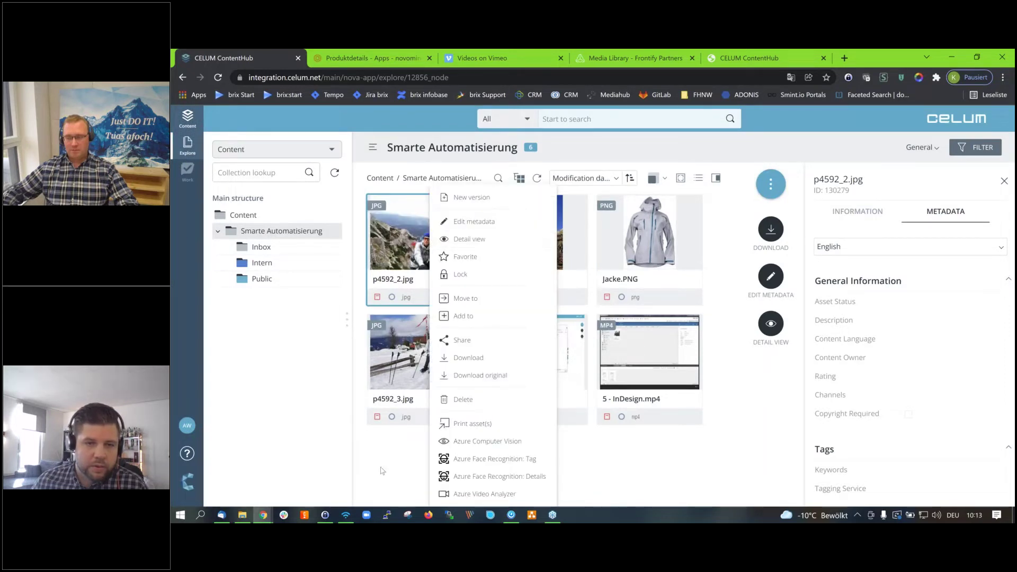
pyautogui.press('Escape')
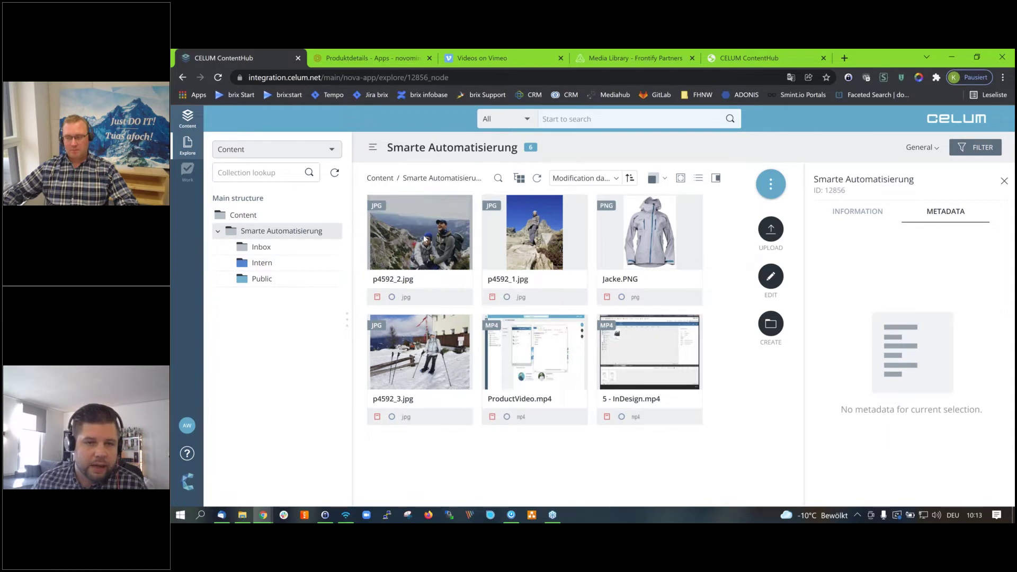
# Run Azure Face Recognition: Tag on p4592_2.jpg, check the image's metadata in the detail view and close it.
pyautogui.click(424, 239)
pyautogui.rightClick(424, 238)
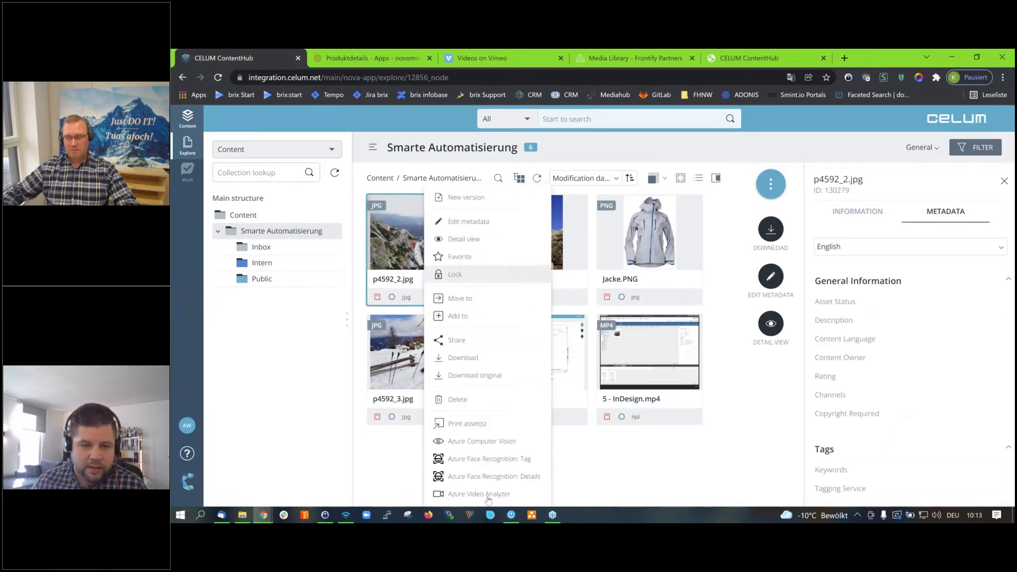
pyautogui.click(492, 460)
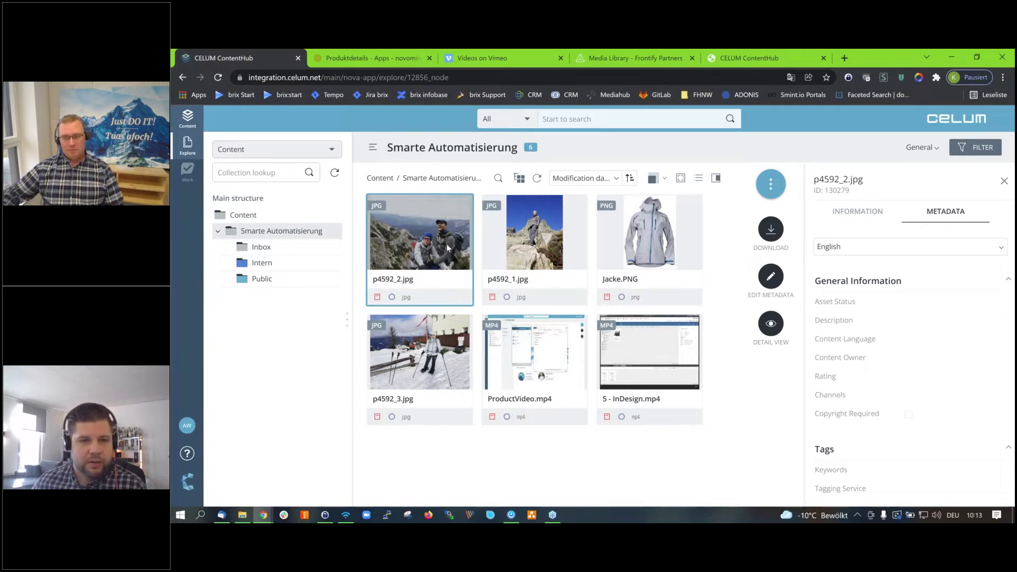
pyautogui.doubleClick(447, 247)
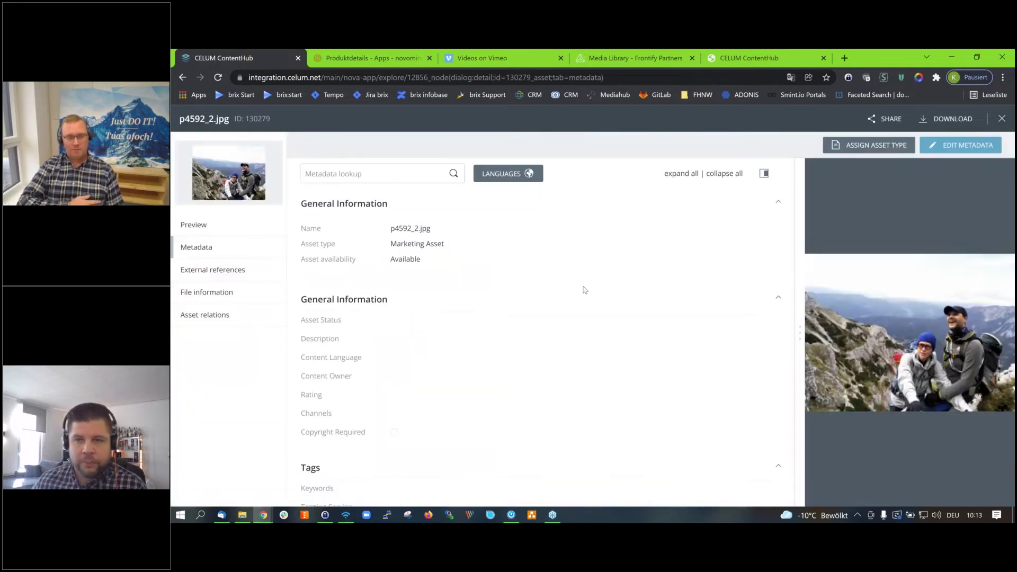
pyautogui.click(1001, 119)
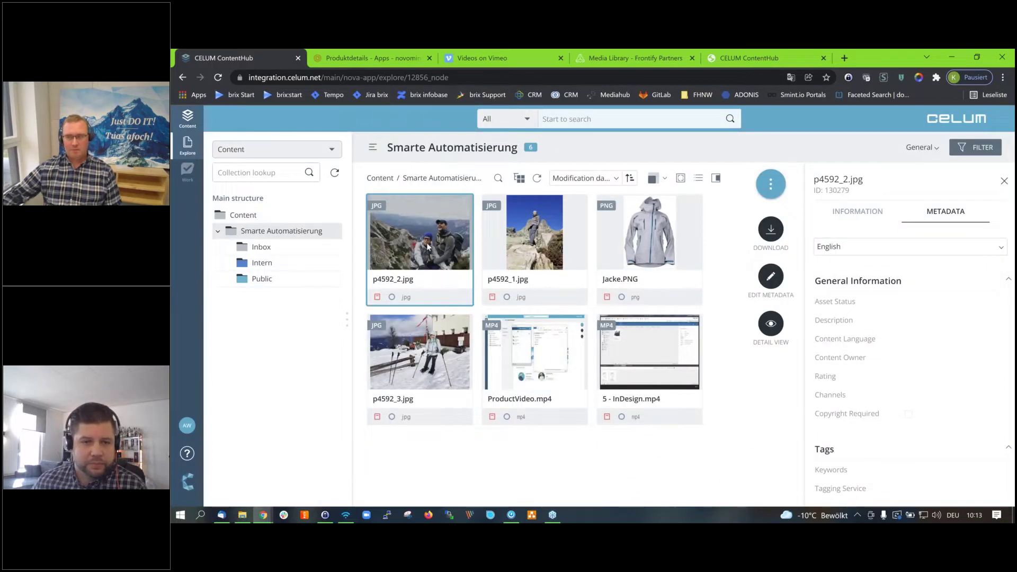
# Open Azure Face Recognition: Details for p4592_2.jpg and inspect the face of the woman in the blue hat.
pyautogui.rightClick(428, 246)
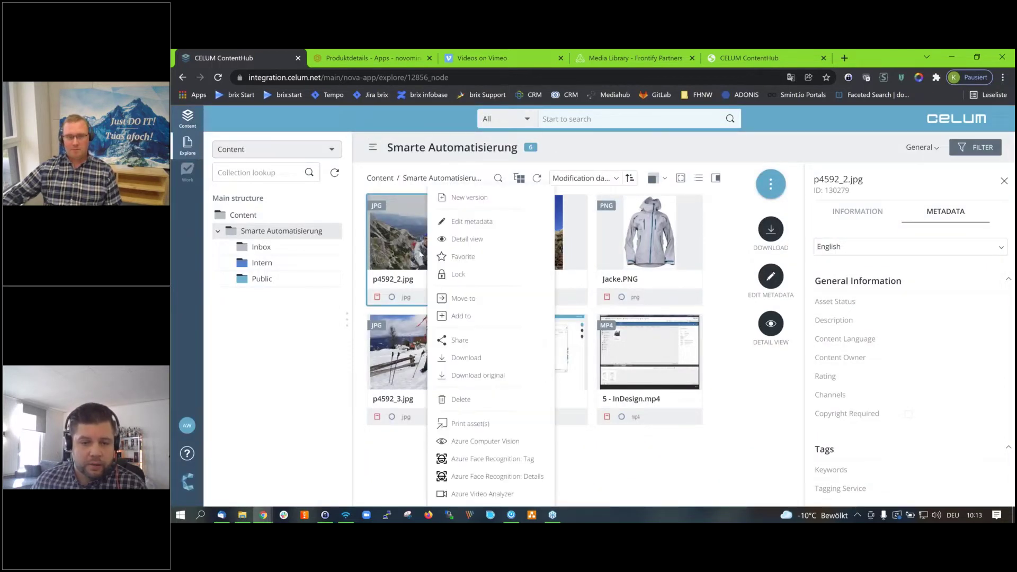
pyautogui.click(503, 478)
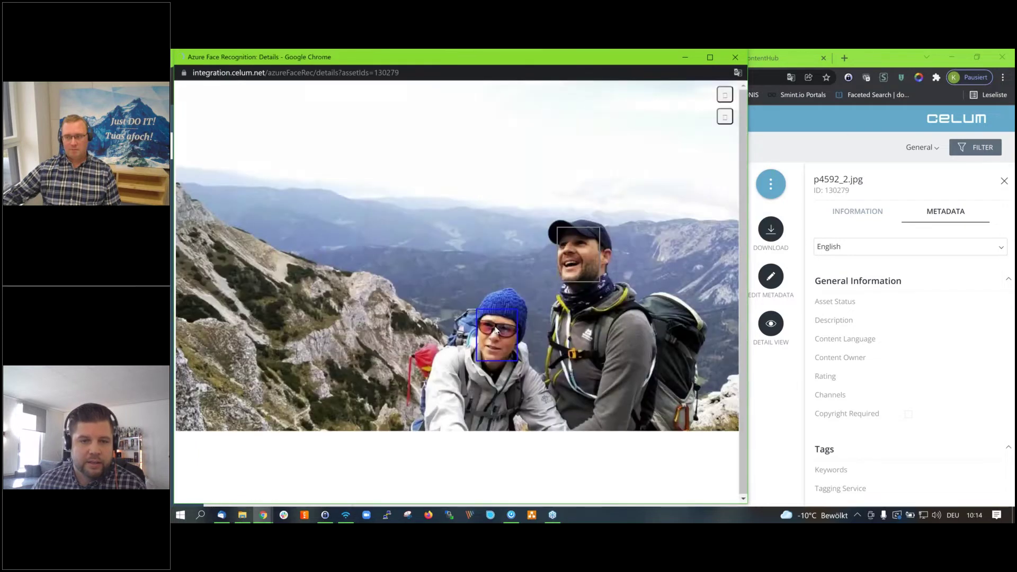
pyautogui.moveTo(492, 348)
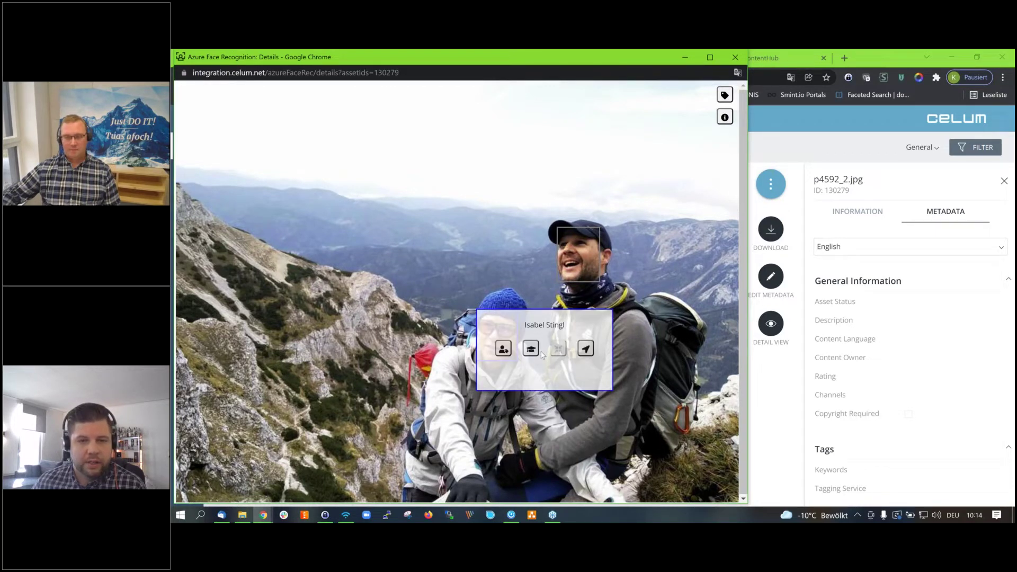
# Tag the face of the man in the cap as a new person with his first name, check the tag and close the face recognition window.
pyautogui.moveTo(587, 269)
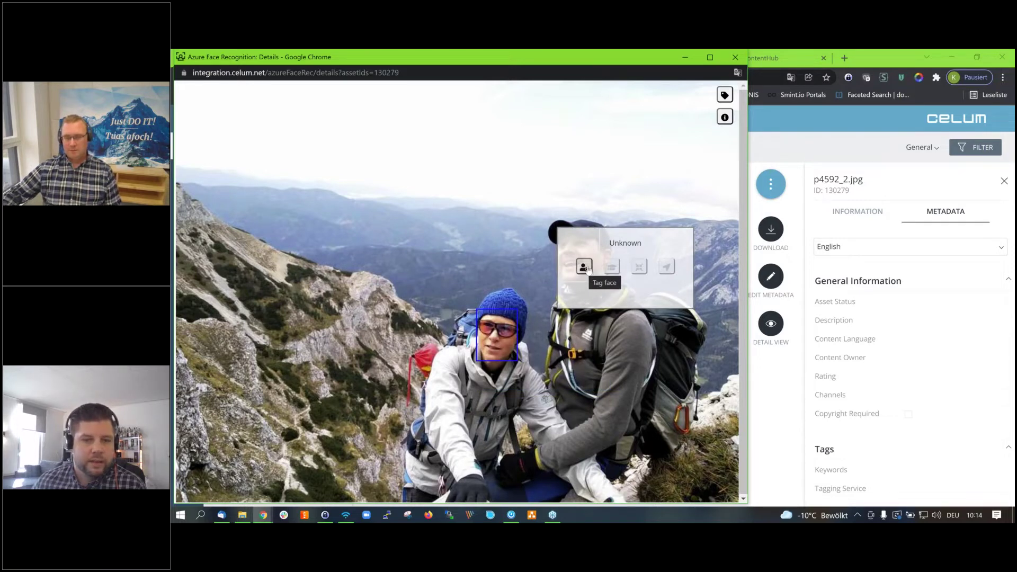
pyautogui.click(584, 267)
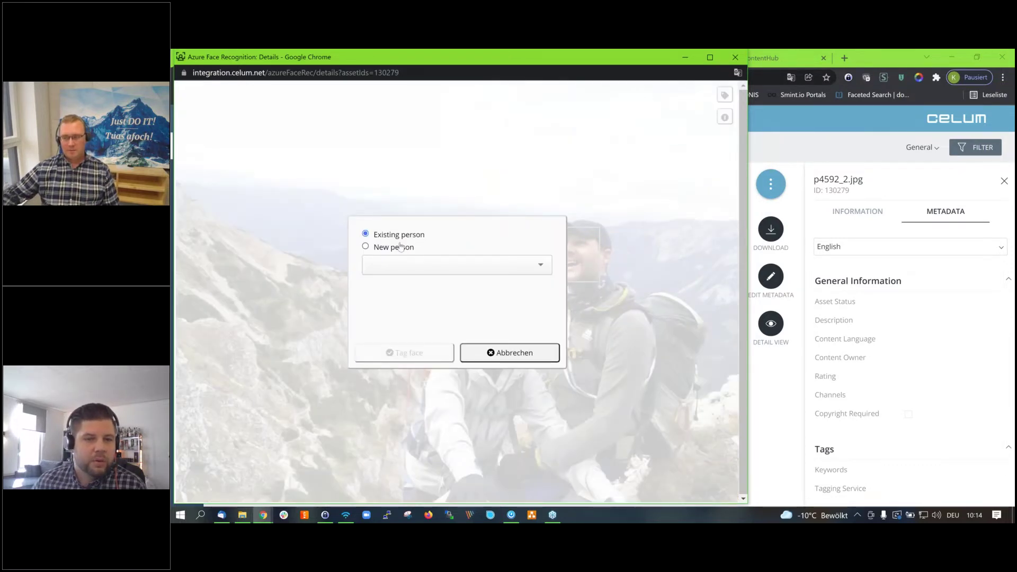
pyautogui.click(426, 265)
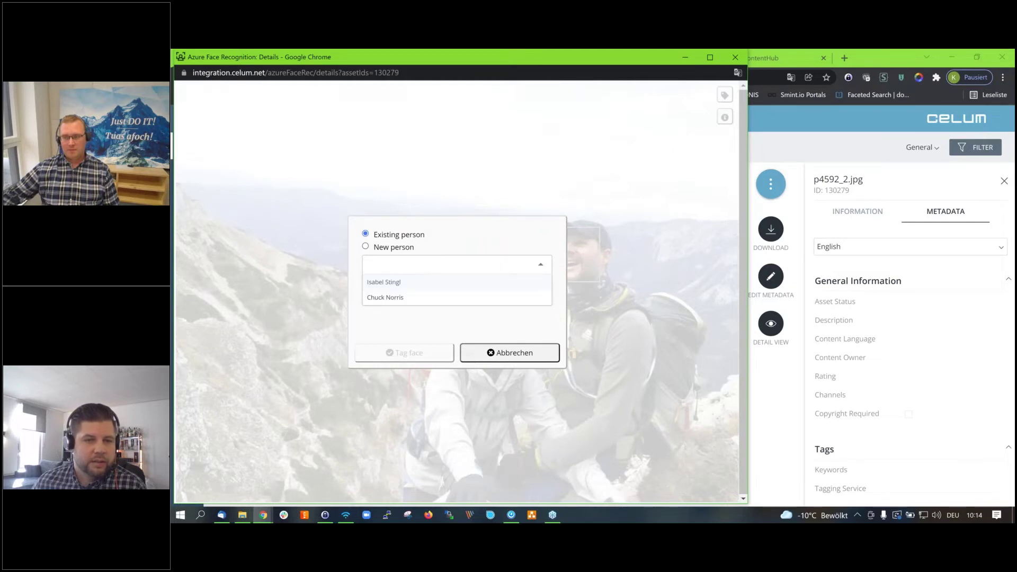
pyautogui.click(365, 247)
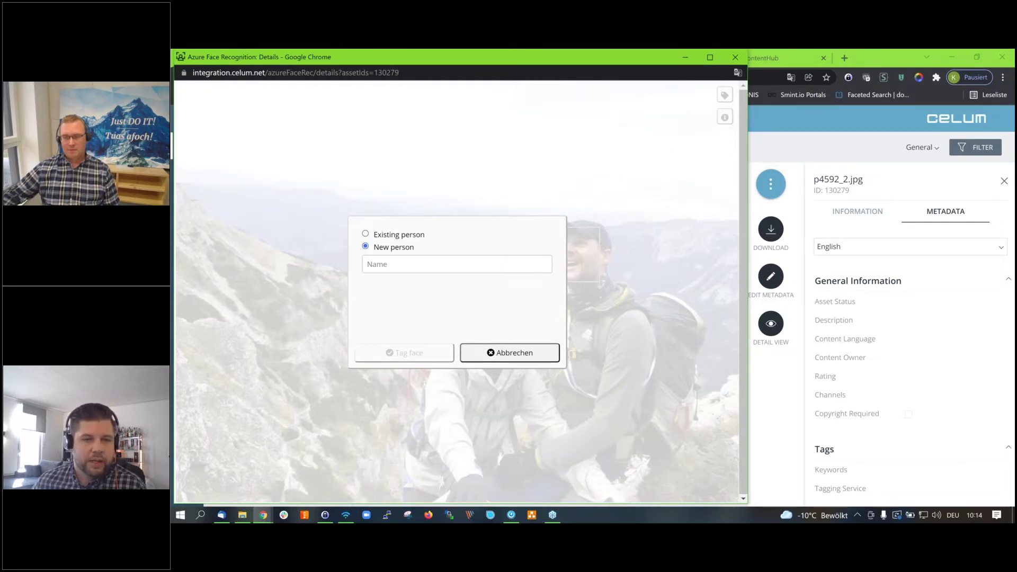
pyautogui.click(410, 265)
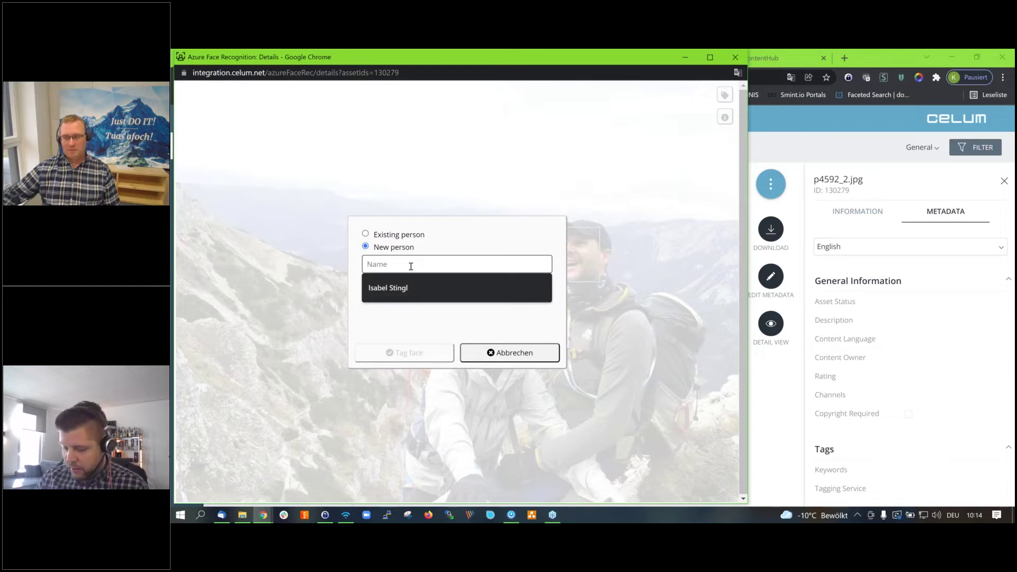
pyautogui.write('Tom')
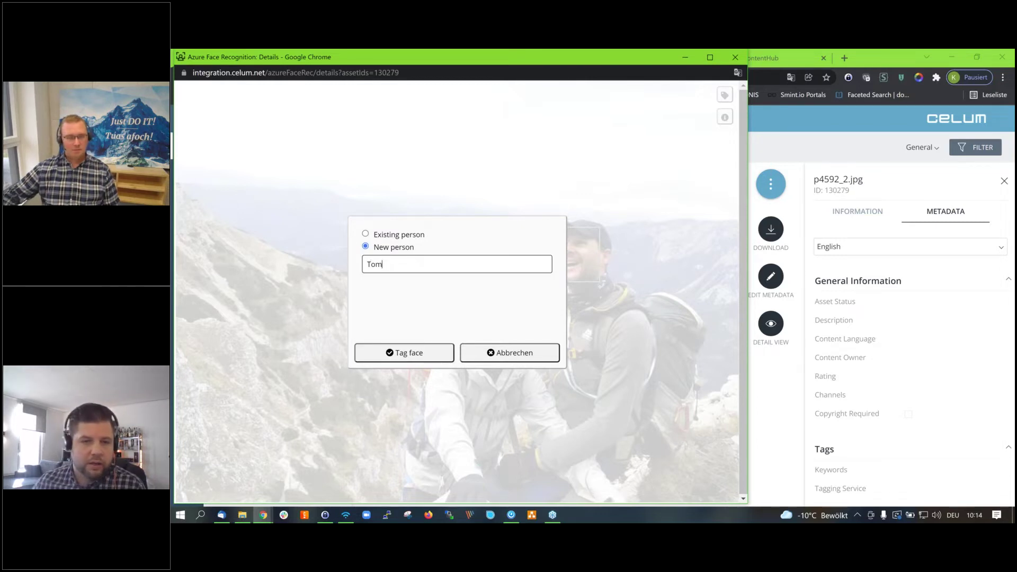
pyautogui.press('Return')
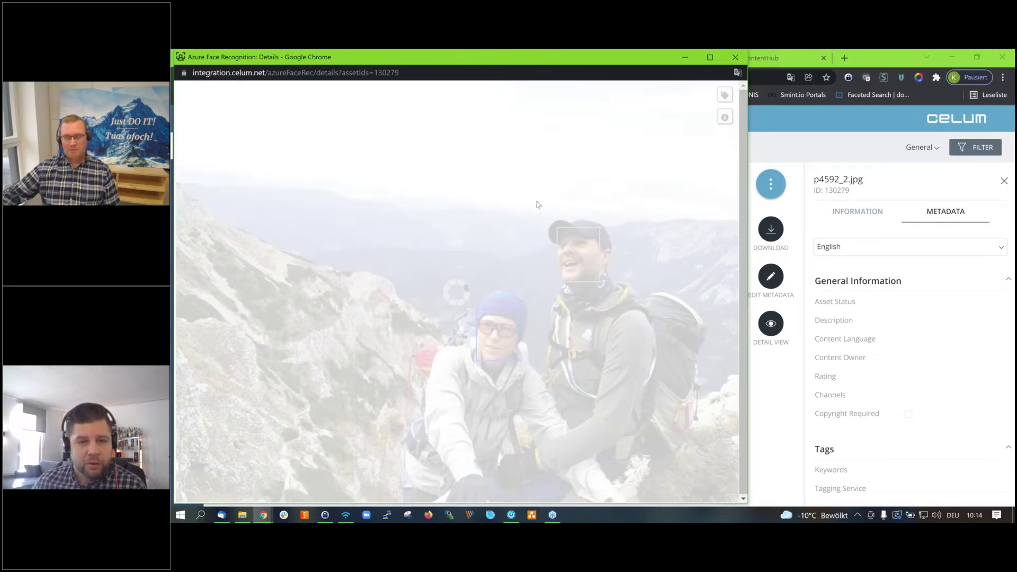
pyautogui.moveTo(586, 269)
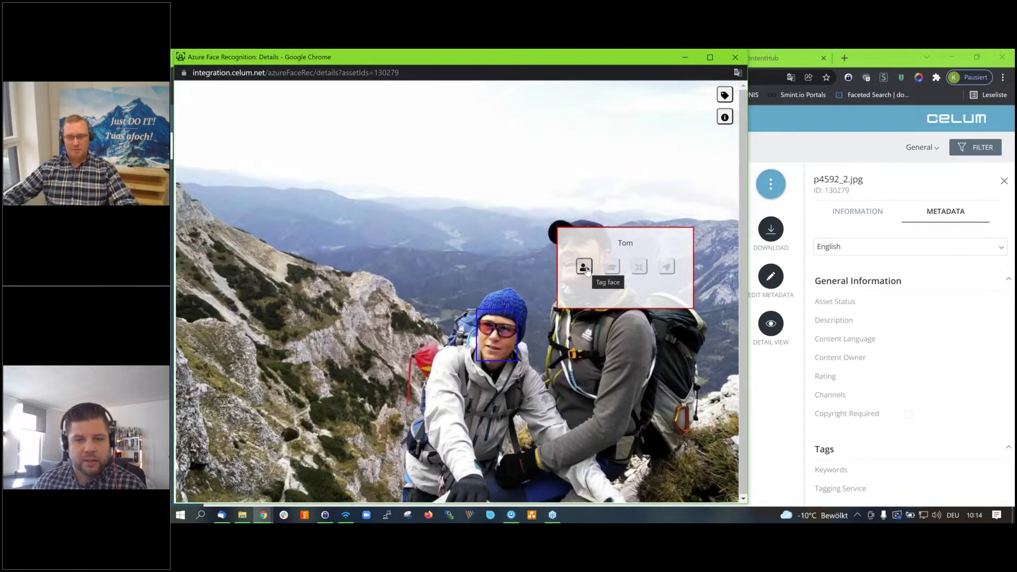
pyautogui.click(737, 58)
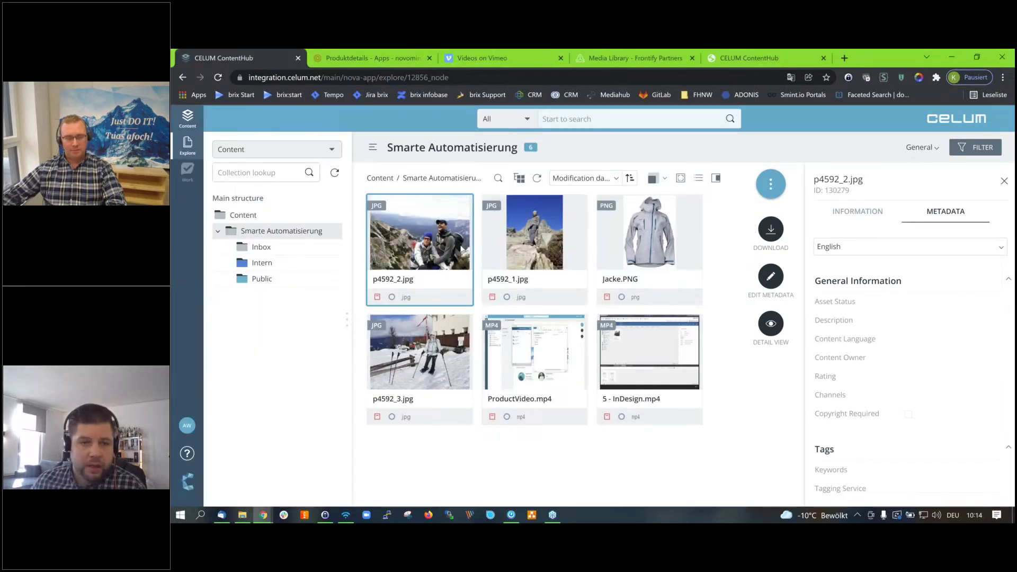
# Set the description of p4592_2.jpg to "Fotoshooting in the Swiss Alps" and save the metadata.
pyautogui.rightClick(429, 249)
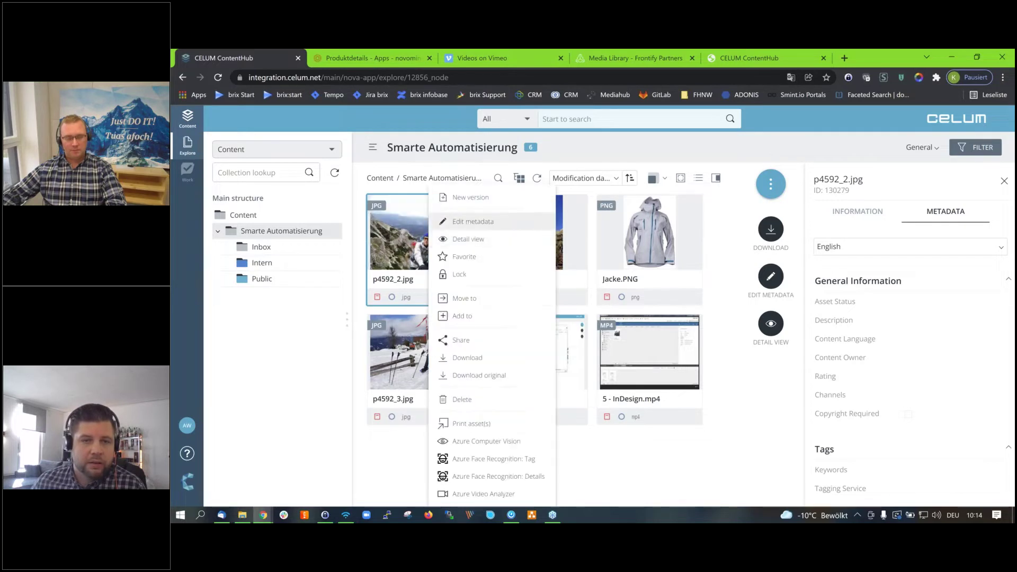
pyautogui.click(474, 221)
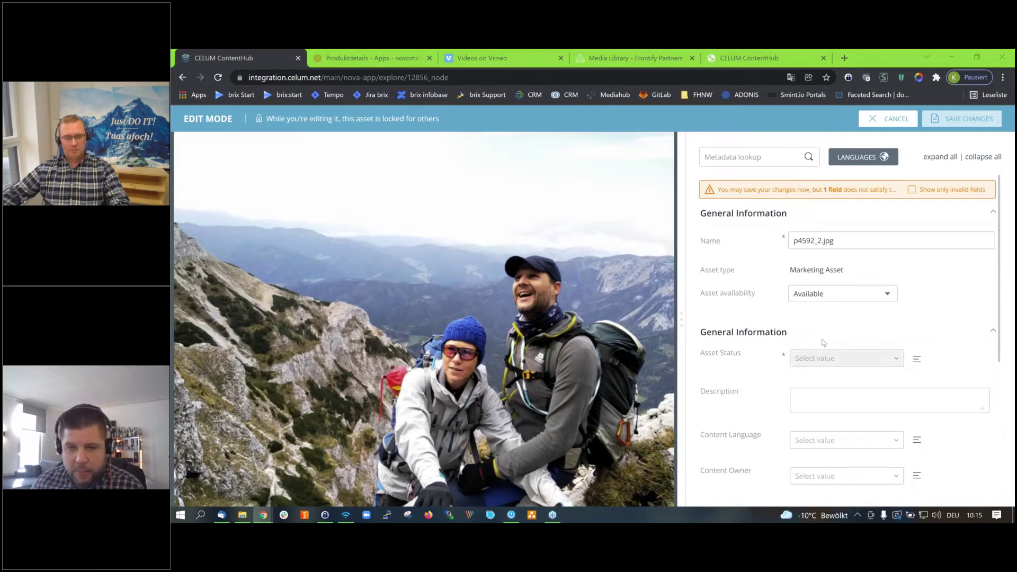
pyautogui.scroll(-3, 821, 345)
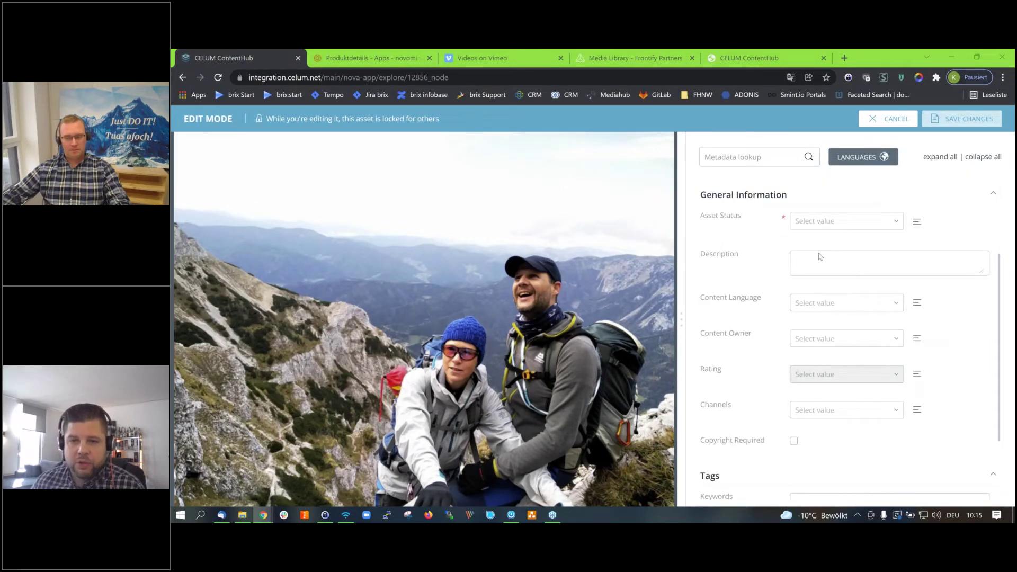
pyautogui.click(820, 256)
pyautogui.write('Fotoshooting in the Swiss Alps')
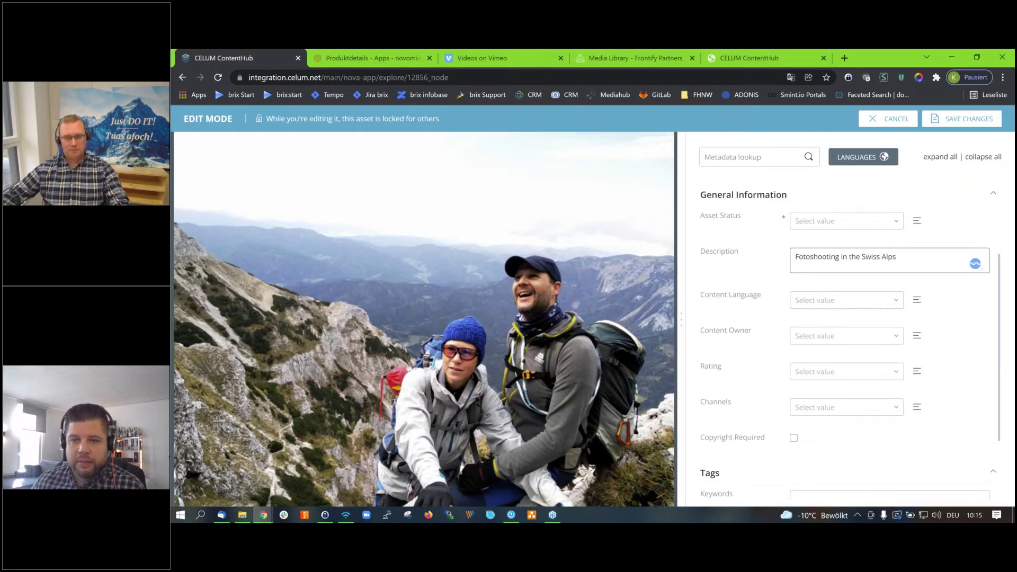
pyautogui.click(938, 120)
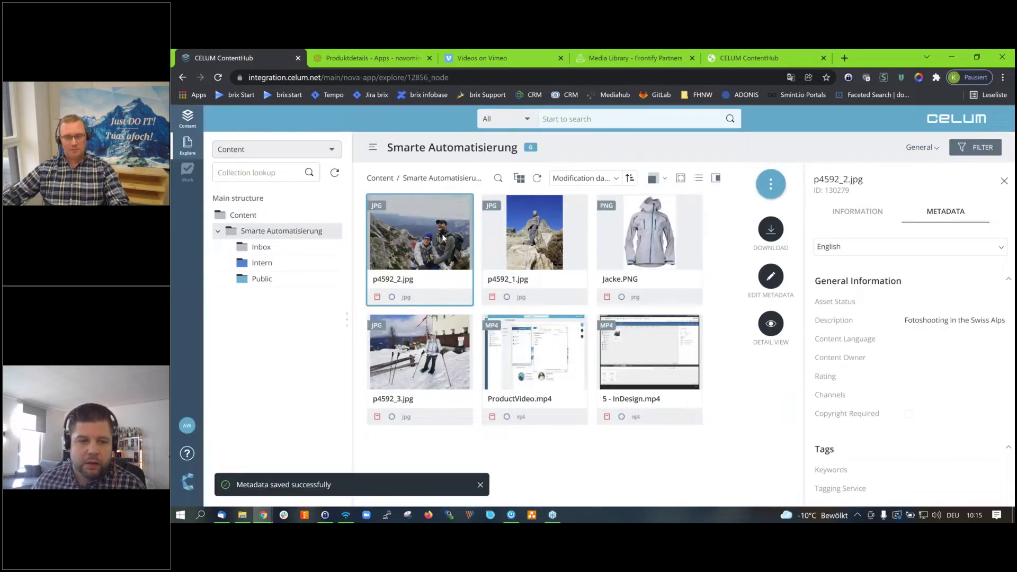
# Review the description of p4592_2.jpg in the detail view with German, Italian and French also shown, and close the view.
pyautogui.doubleClick(443, 236)
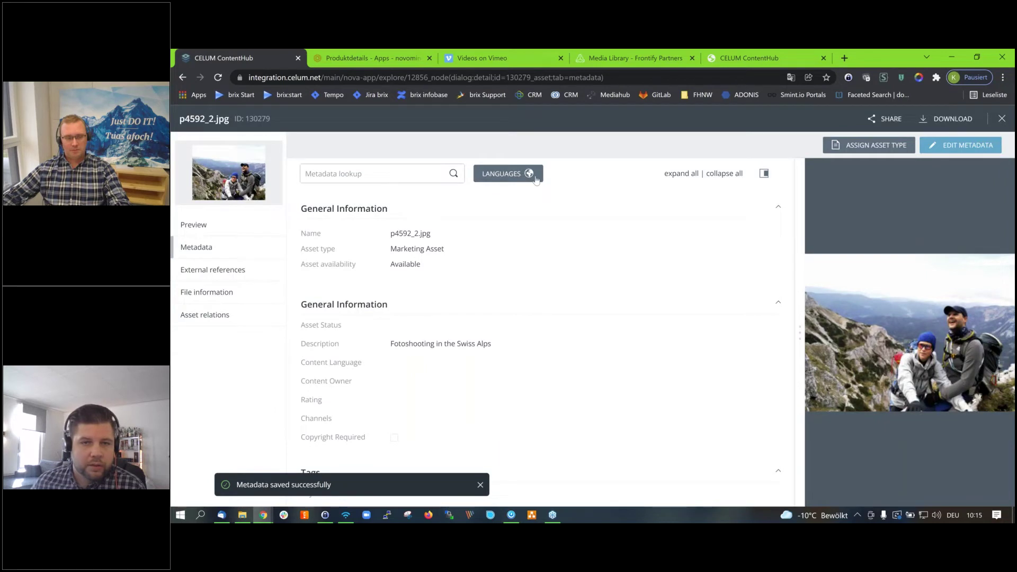
pyautogui.click(508, 173)
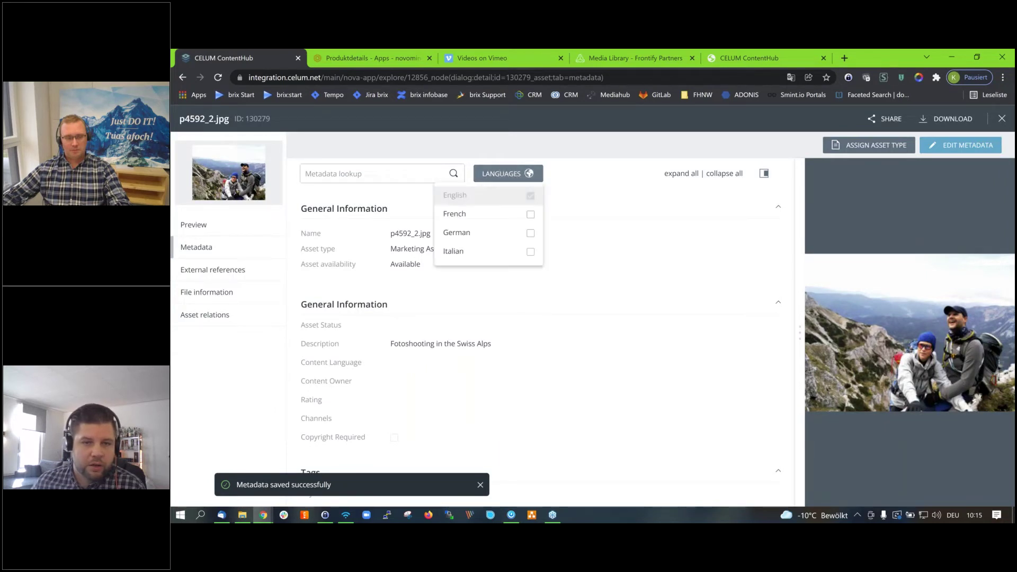
pyautogui.click(461, 235)
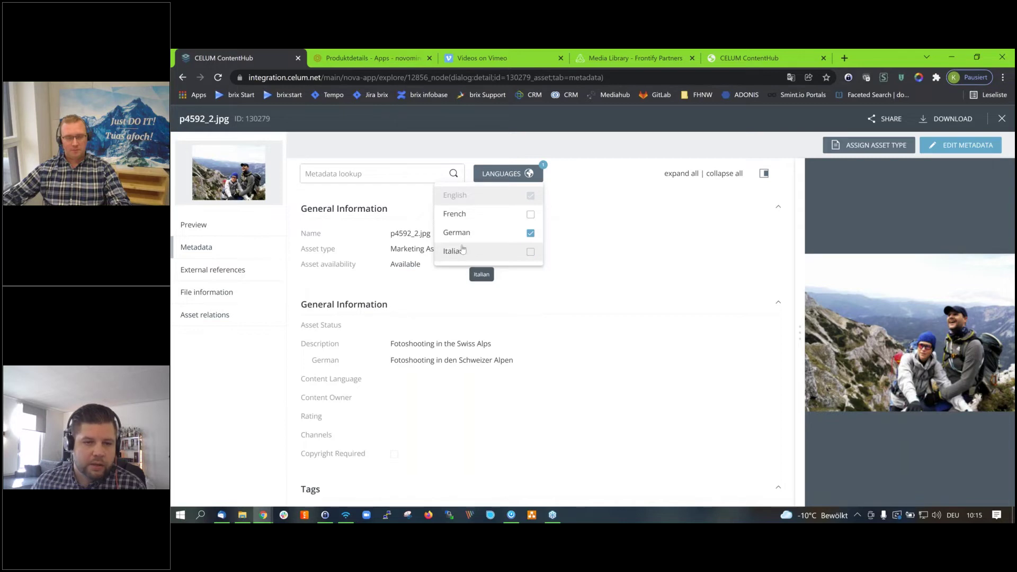
pyautogui.click(462, 248)
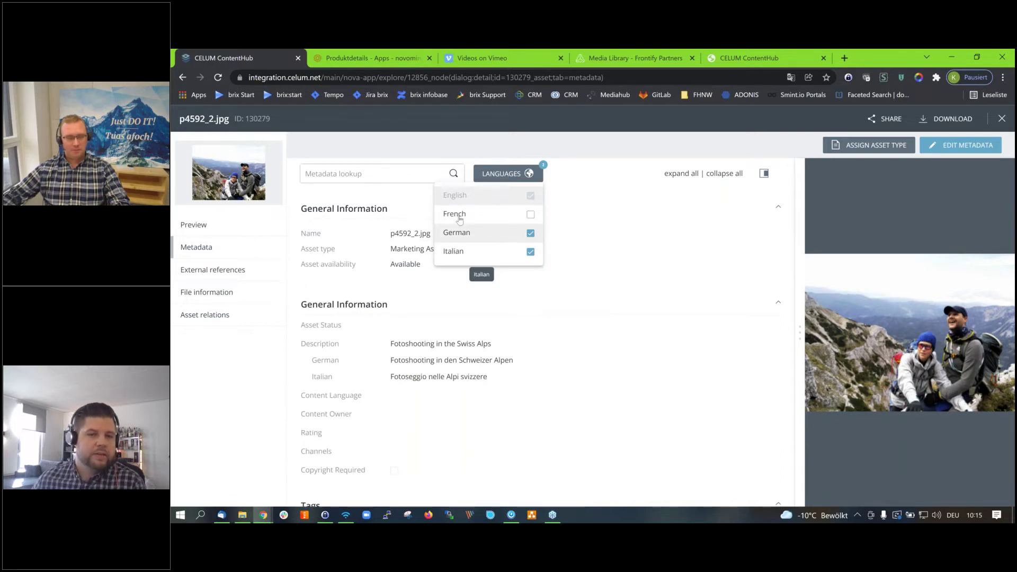
pyautogui.click(459, 216)
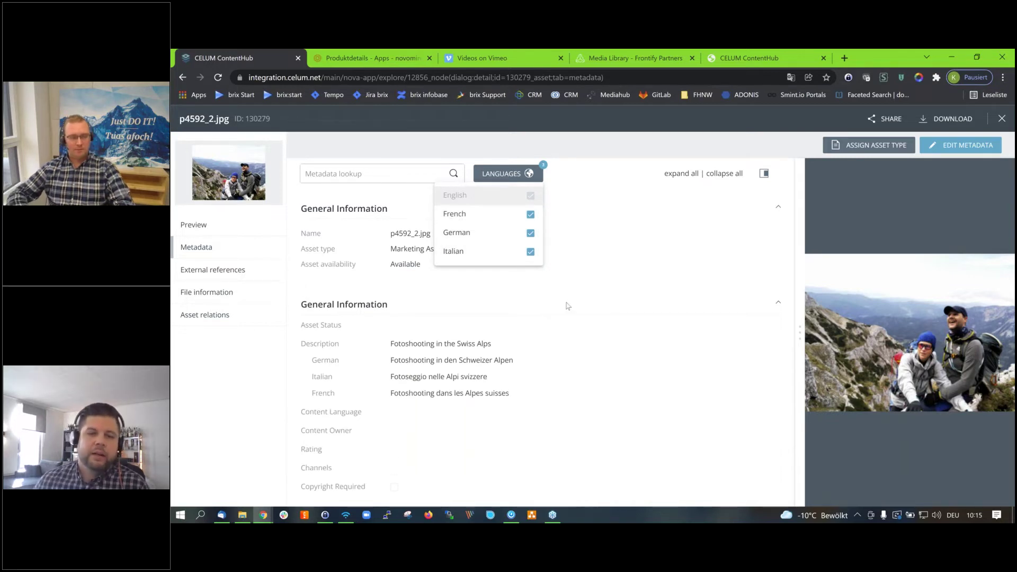
pyautogui.click(565, 218)
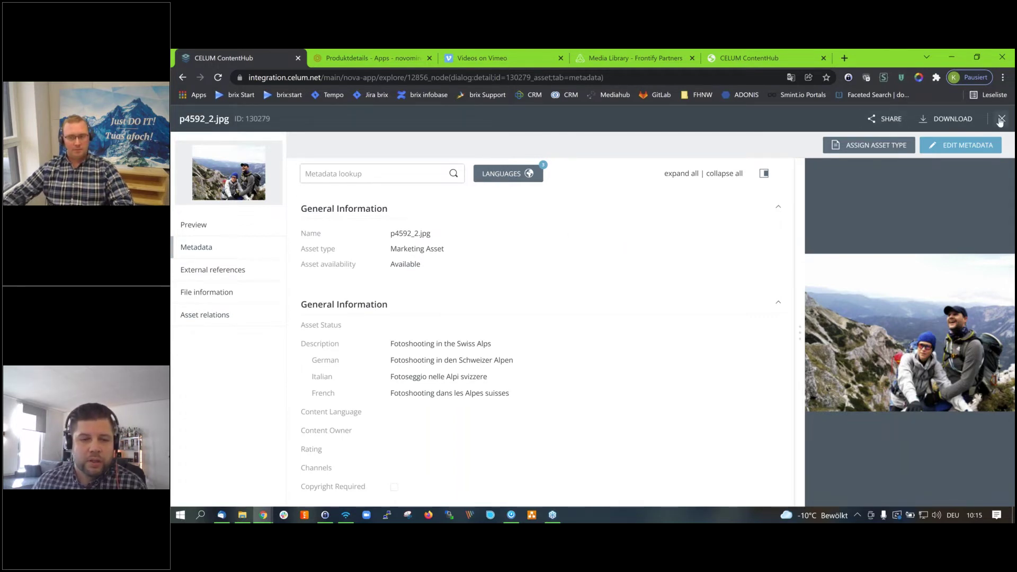
pyautogui.scroll(-2, 482, 273)
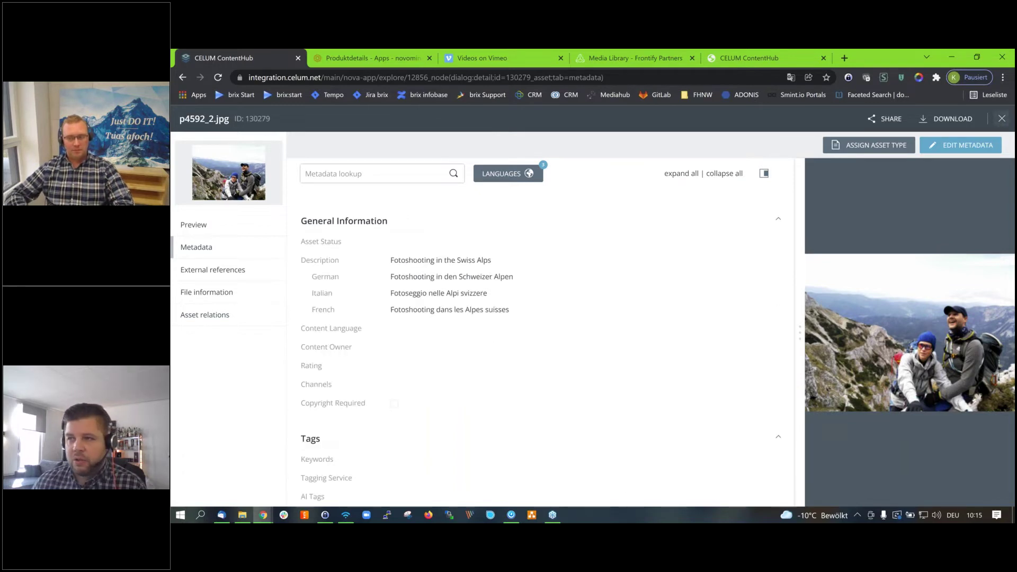
pyautogui.press('Escape')
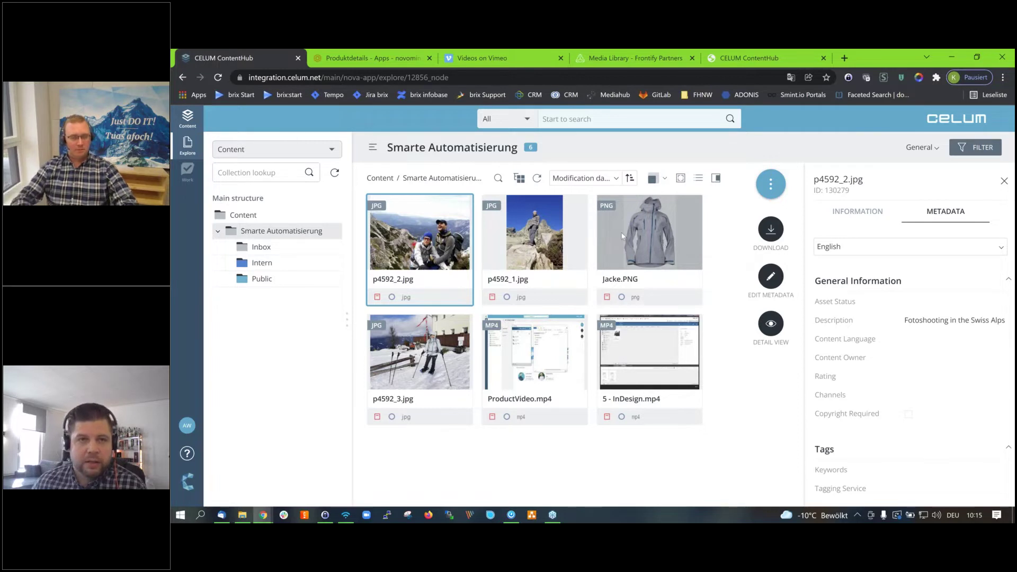
# Look at the Vimeo video list and the Frontify Media Library, and return to ContentHub.
pyautogui.click(502, 57)
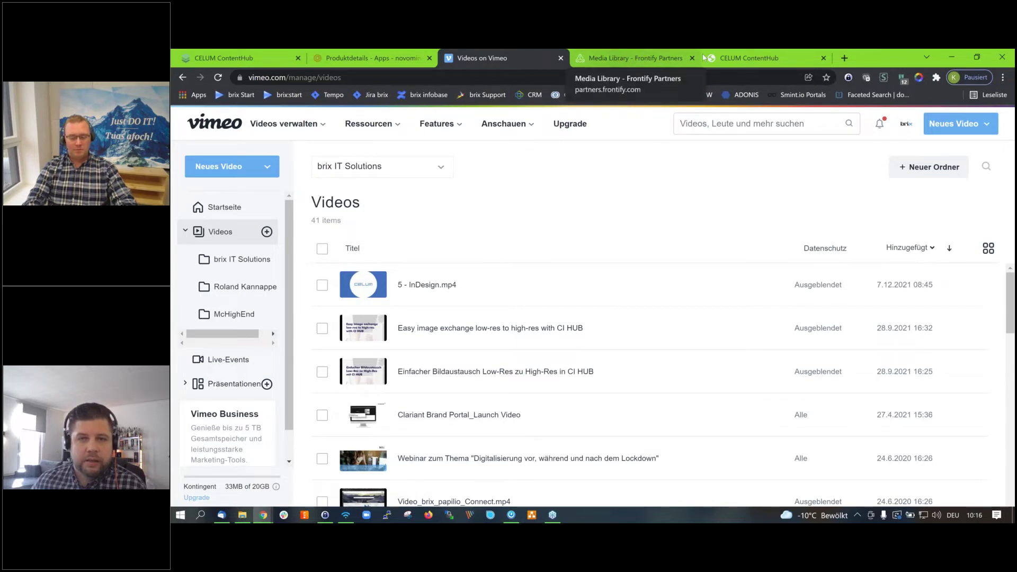
pyautogui.click(630, 58)
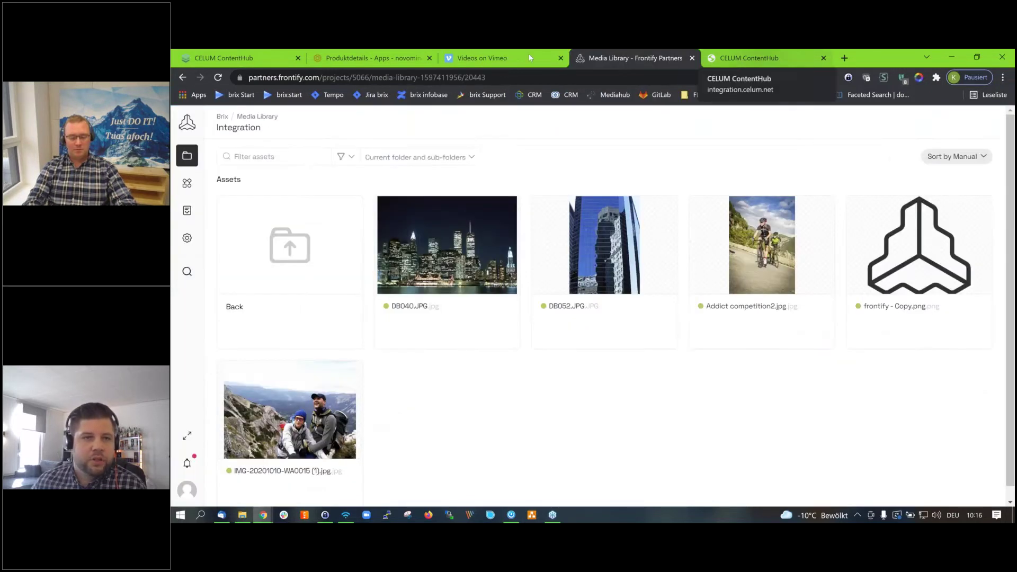
pyautogui.click(250, 56)
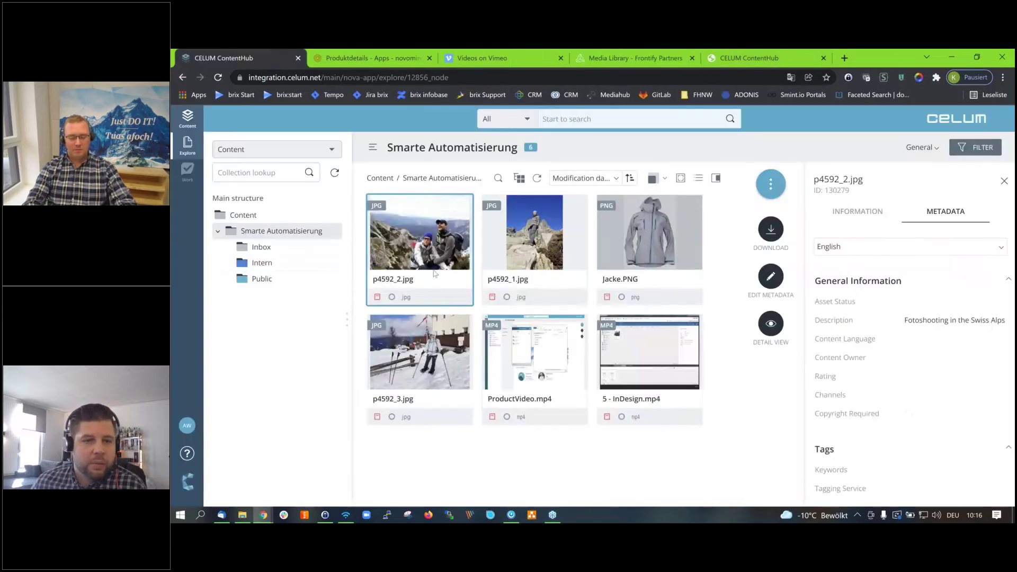
# Open Azure Video Analyzer for ProductVideo.mp4, review its upload options and close the window without uploading.
pyautogui.rightClick(549, 367)
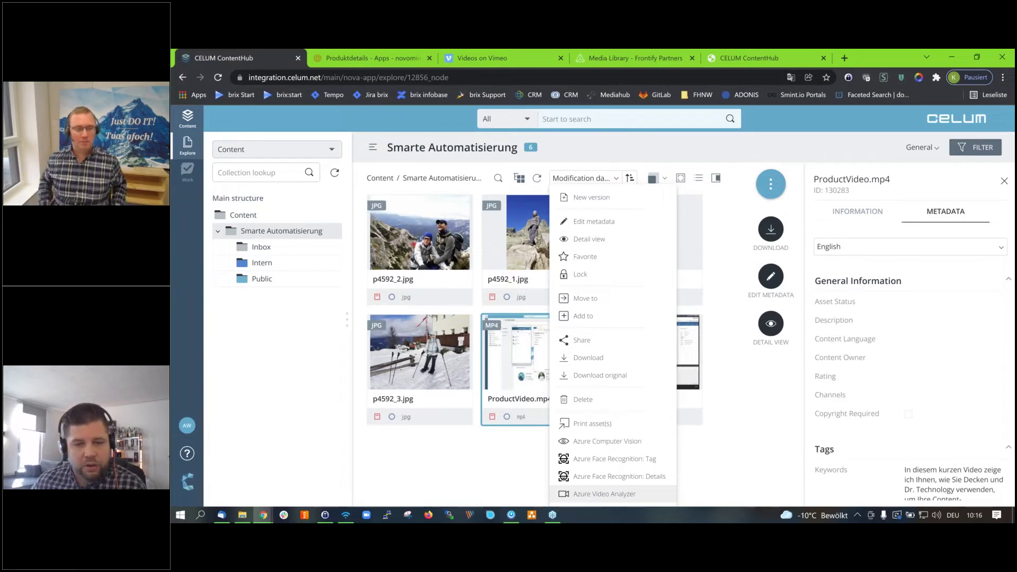
pyautogui.click(603, 494)
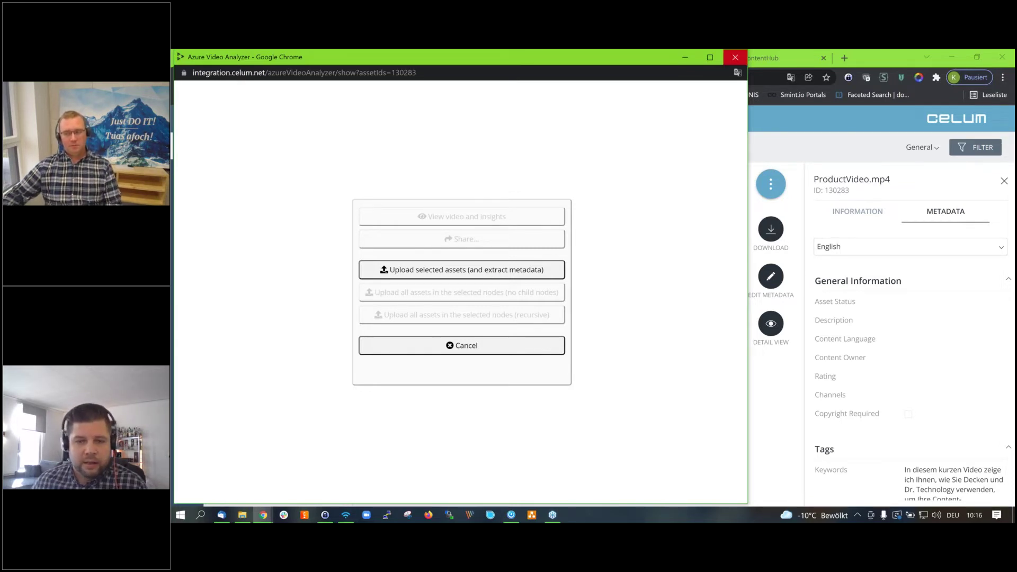
pyautogui.click(735, 57)
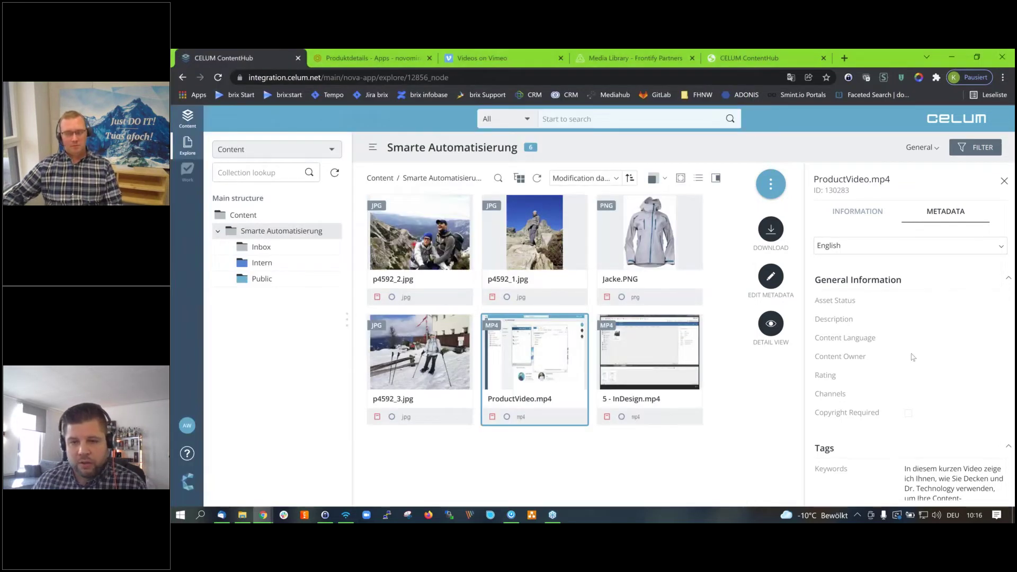
# Try to add ProductVideo.mp4 to the Vimeo tag by looking up "vime" in the Tags collections, and cancel.
pyautogui.scroll(-3, 912, 357)
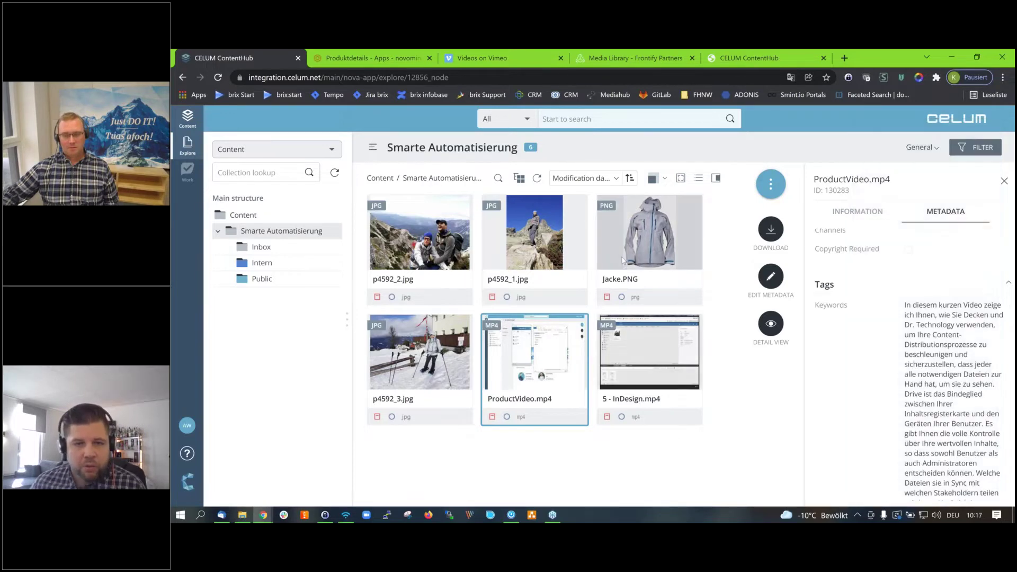
pyautogui.rightClick(542, 346)
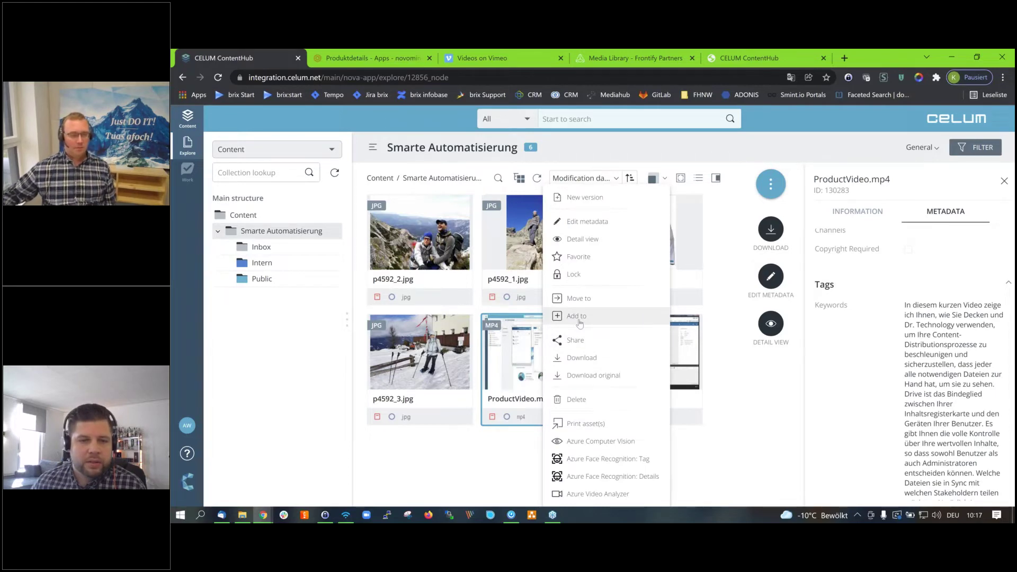
pyautogui.click(581, 319)
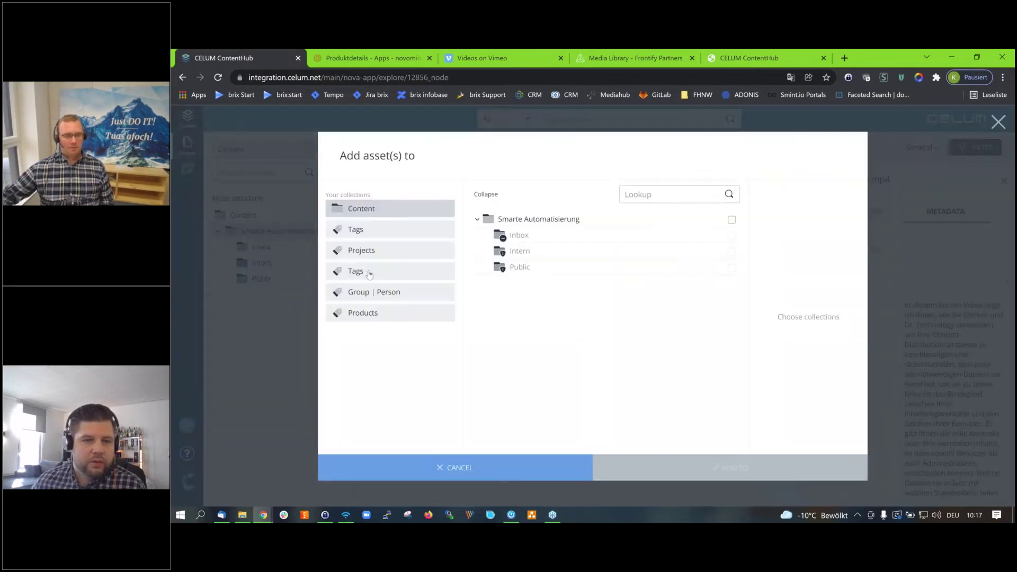
pyautogui.click(369, 274)
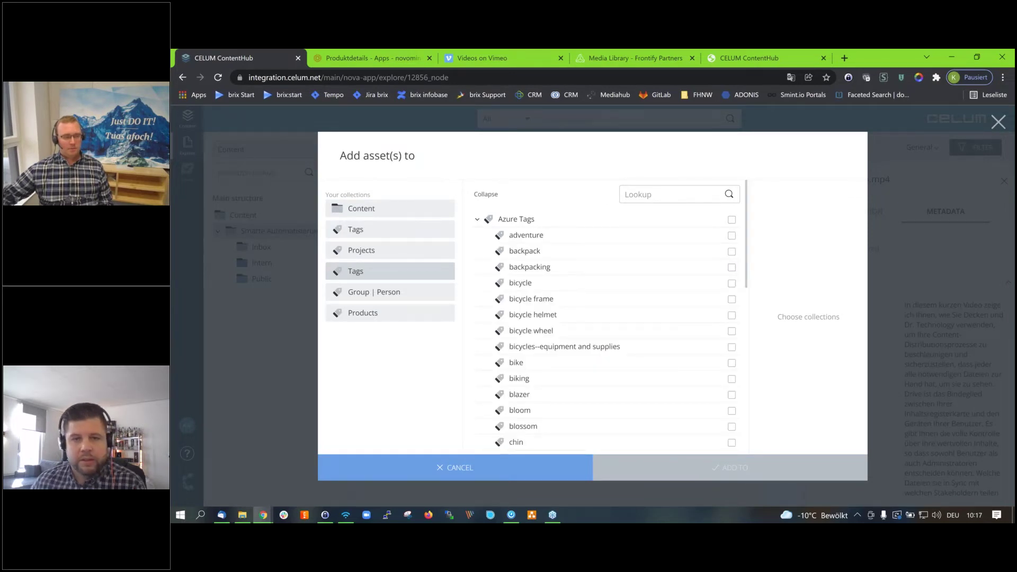
pyautogui.click(369, 230)
pyautogui.click(687, 195)
pyautogui.write('v')
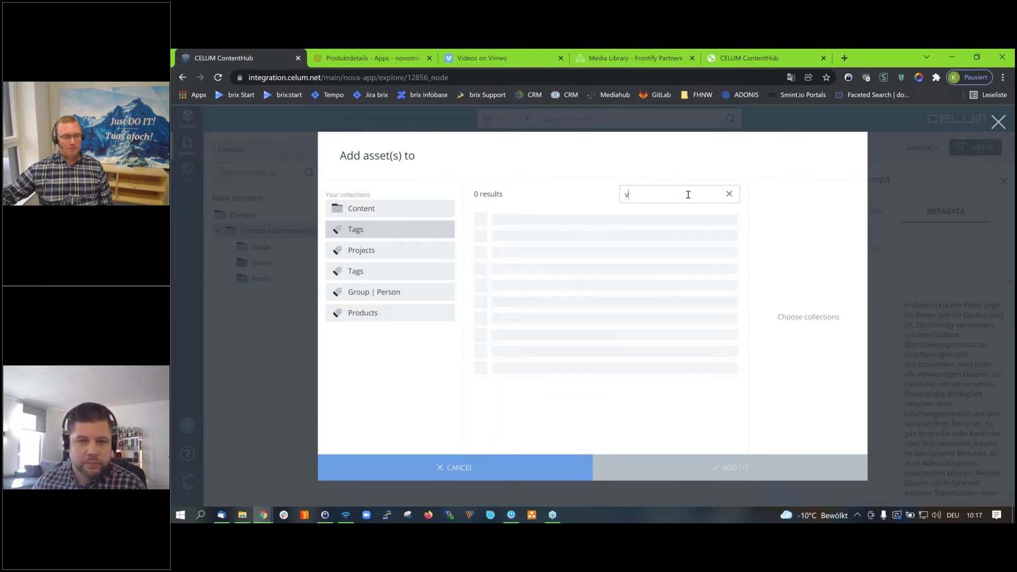
pyautogui.write('ime')
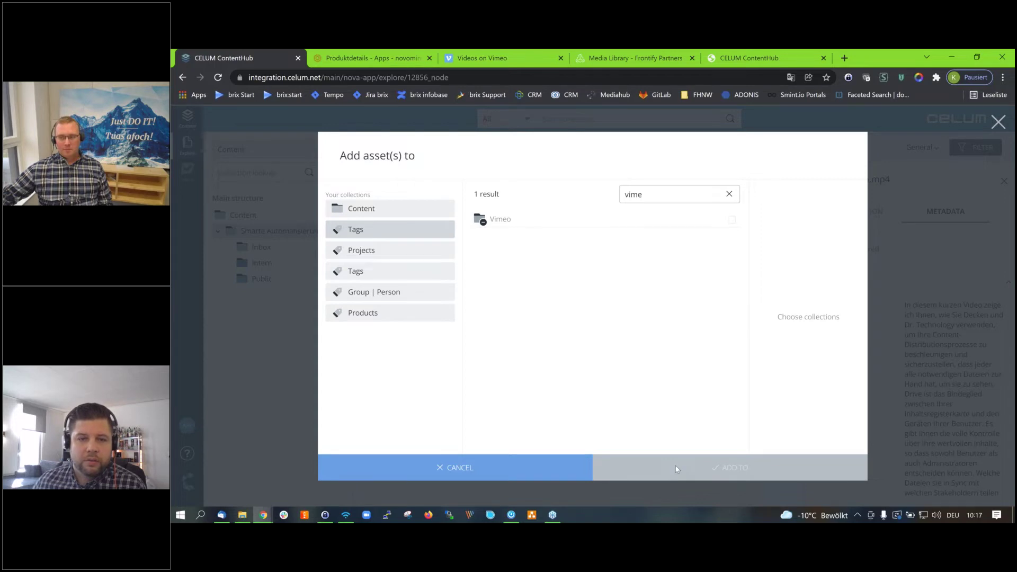
pyautogui.click(456, 467)
# Switch to the Content Orchestrator and synchronise the Vimeo Demo stage handler immediately.
pyautogui.hotkey('ctrl', '9')
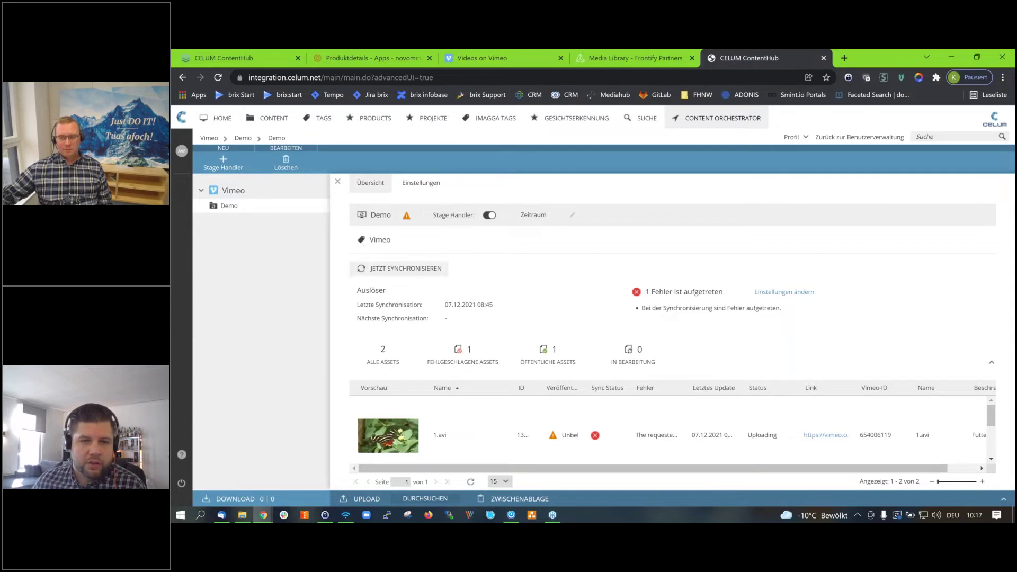
pyautogui.click(434, 270)
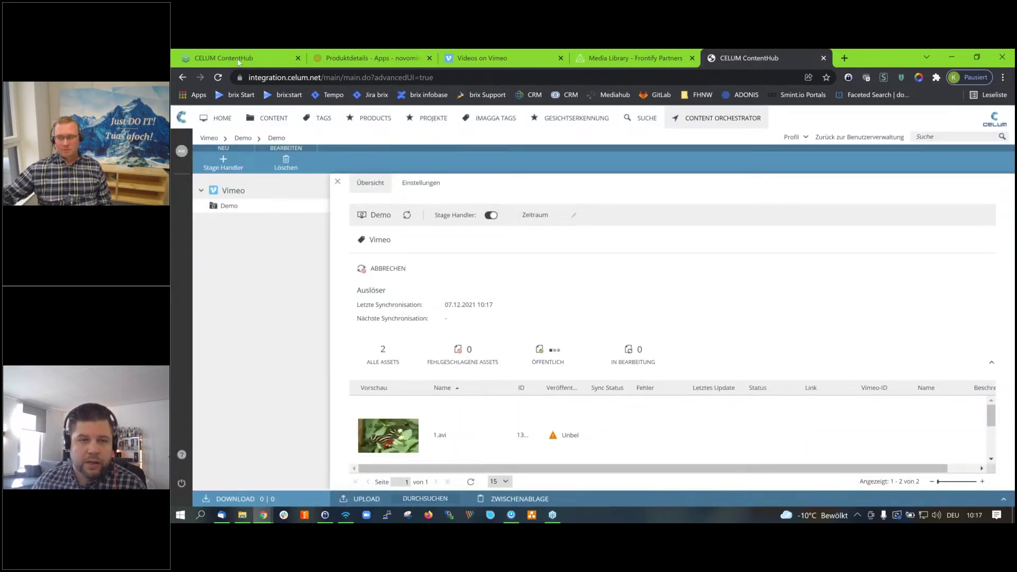
# Return to the Smarte Automatisierung collection and select p4592_2.jpg, p4592_1.jpg, Jacke.PNG and p4592_3.jpg together.
pyautogui.hotkey('ctrl', '1')
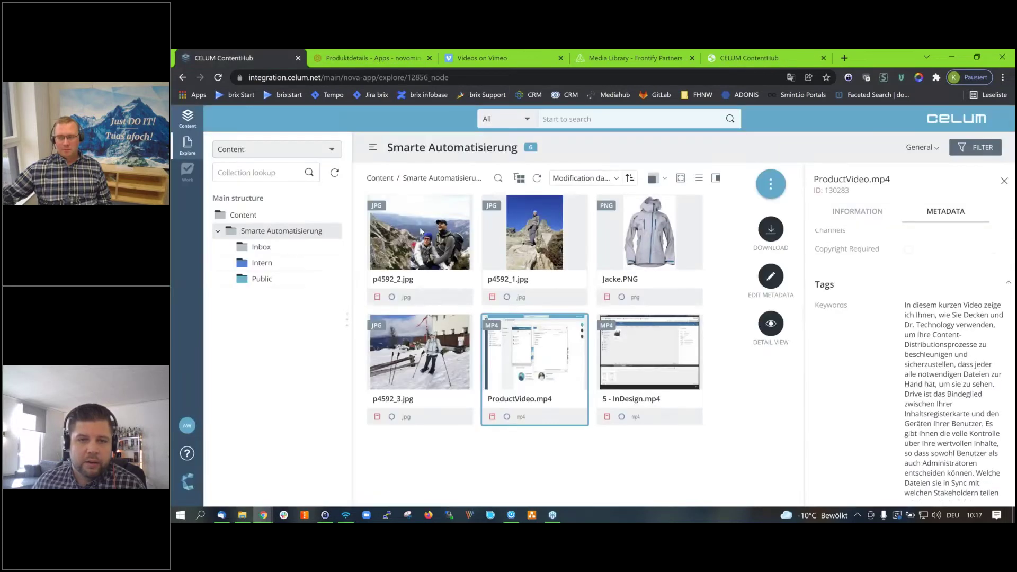
pyautogui.keyDown('shift'); pyautogui.click(424, 365); pyautogui.keyUp('shift')
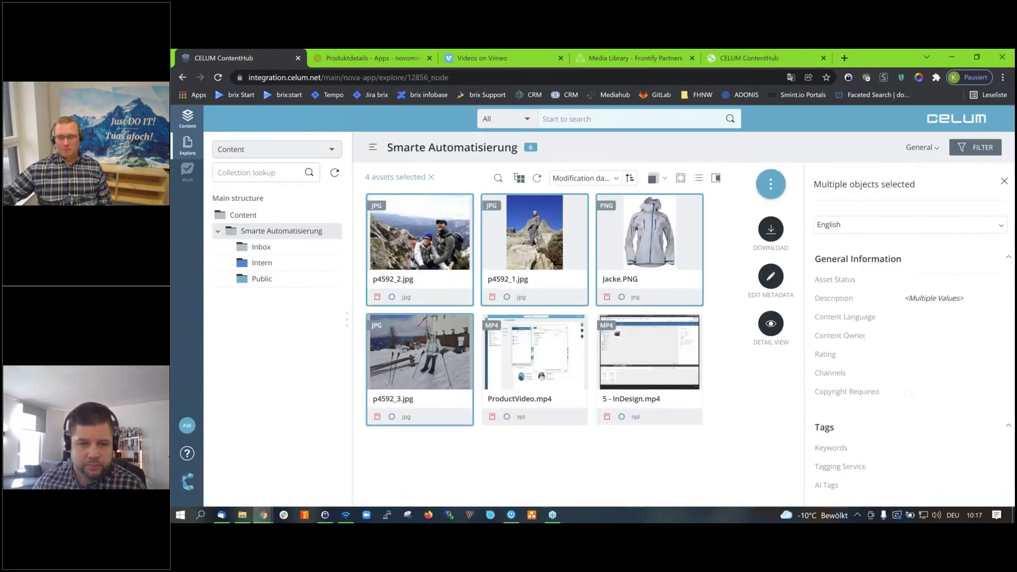
# Try to add the four selected images to a channel tag, looking up "front" in the Content and Tags collections, and cancel.
pyautogui.rightClick(429, 366)
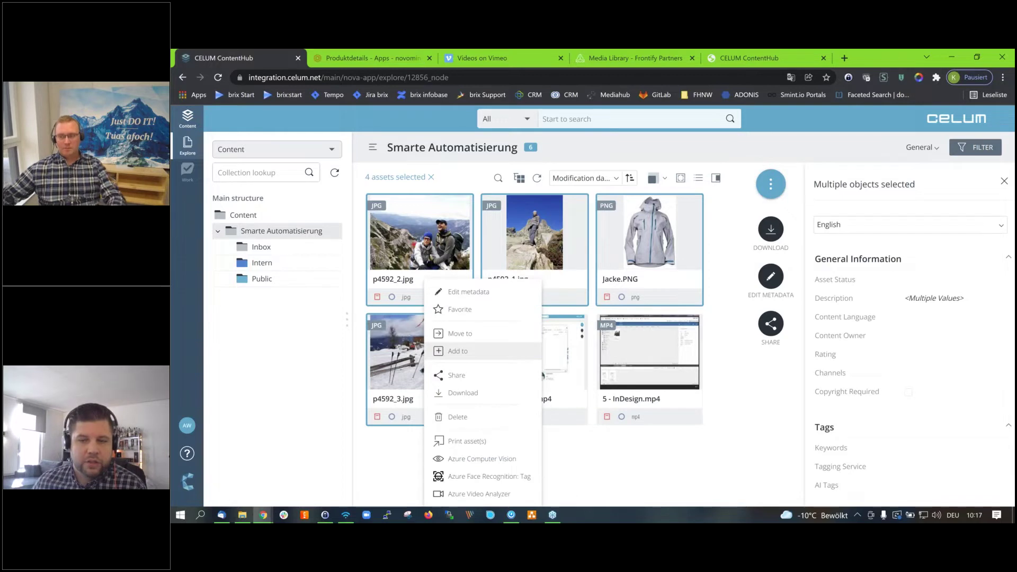
pyautogui.press('Escape')
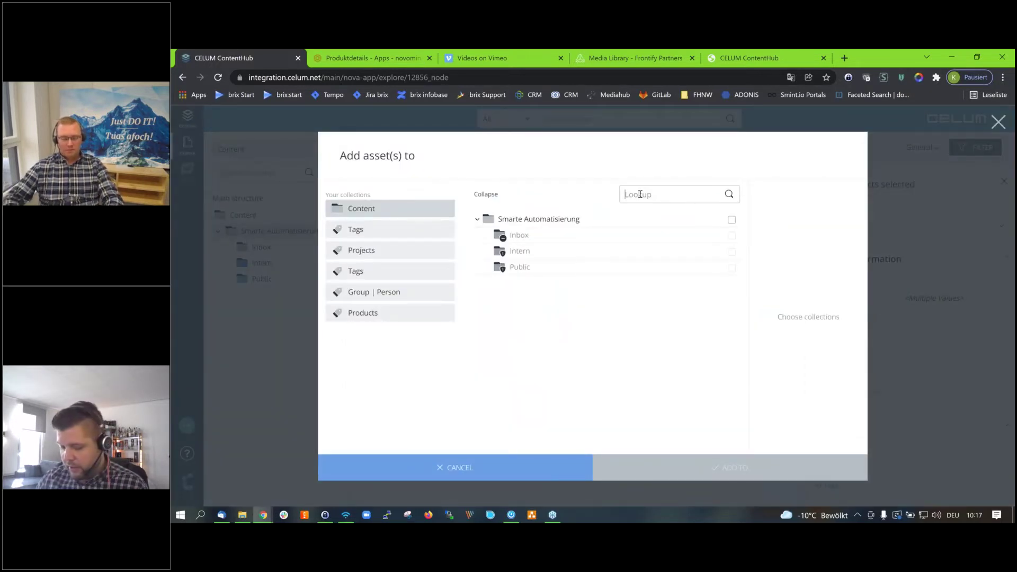
pyautogui.click(639, 195)
pyautogui.write('fr')
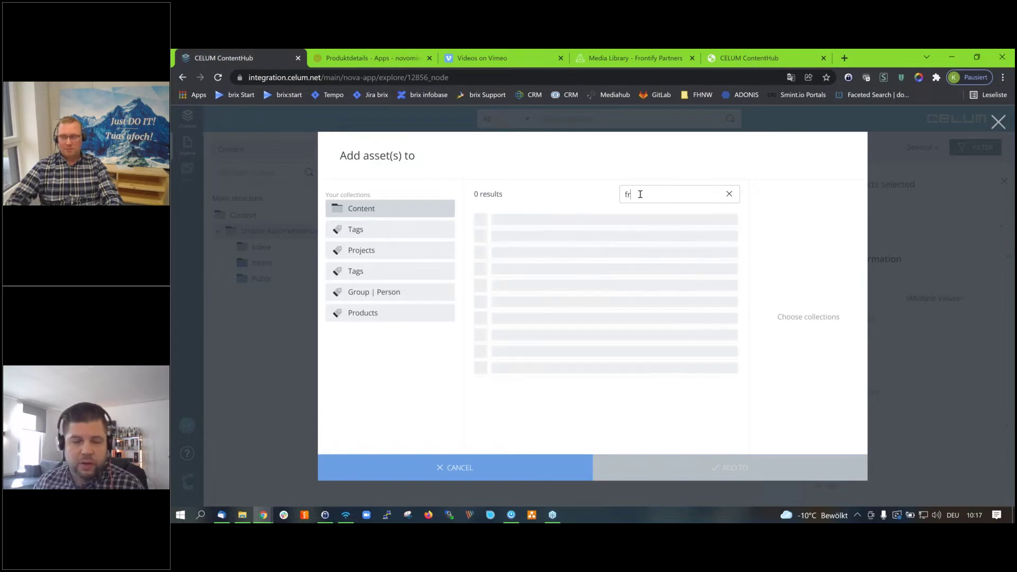
pyautogui.write('ont')
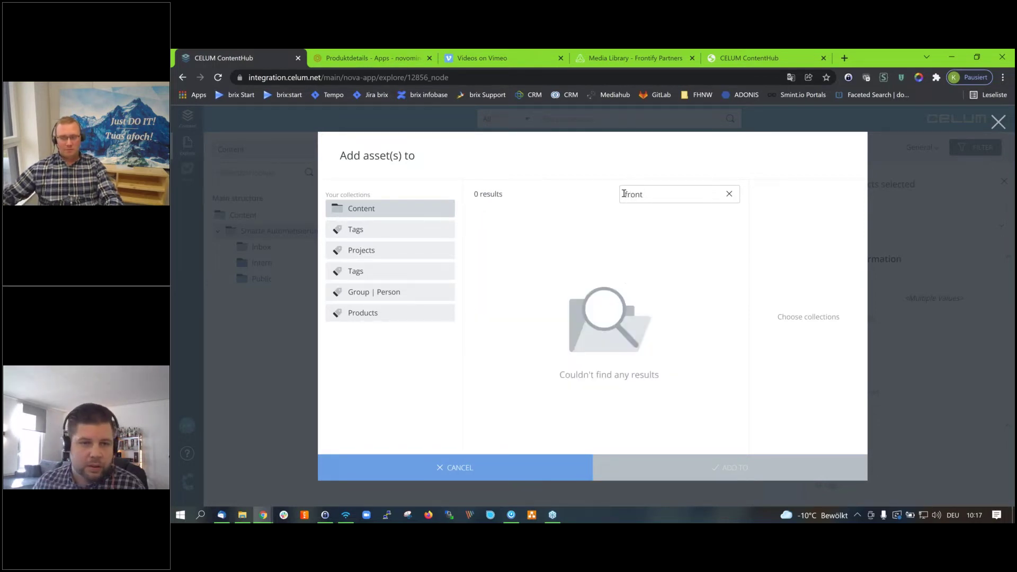
pyautogui.click(424, 228)
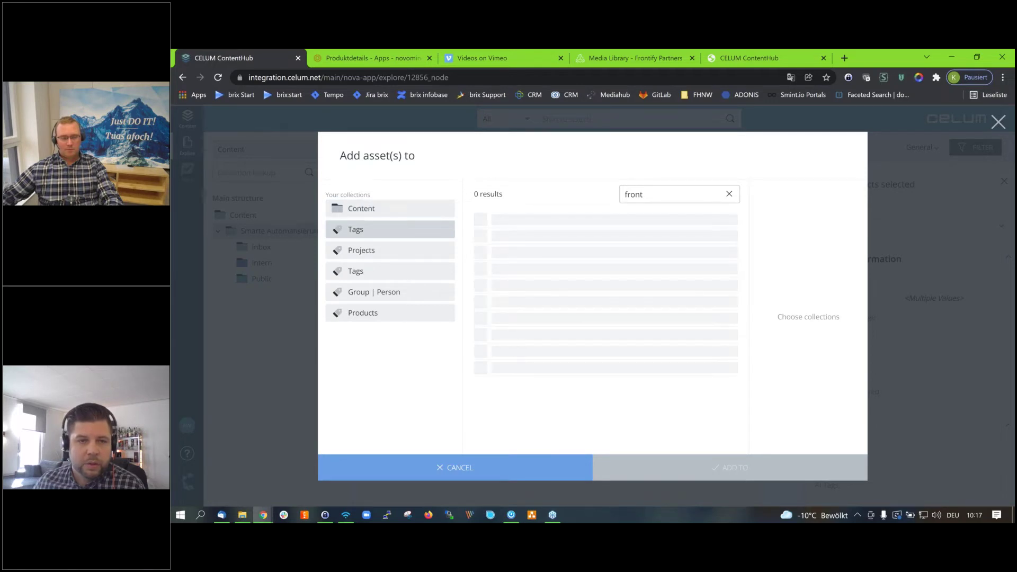
pyautogui.hotkey('ctrl', 'a')
pyautogui.press('BackSpace')
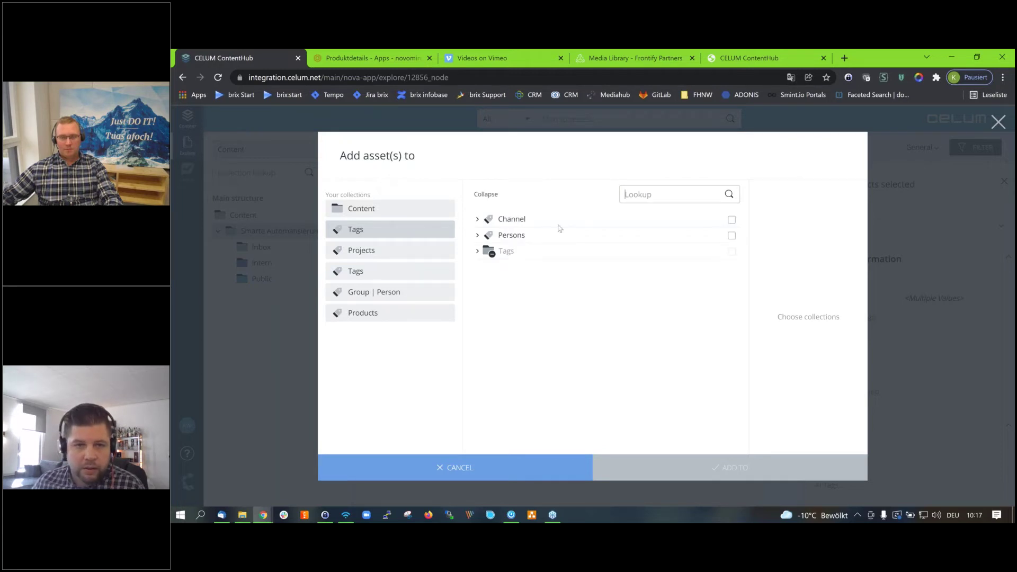
pyautogui.click(477, 250)
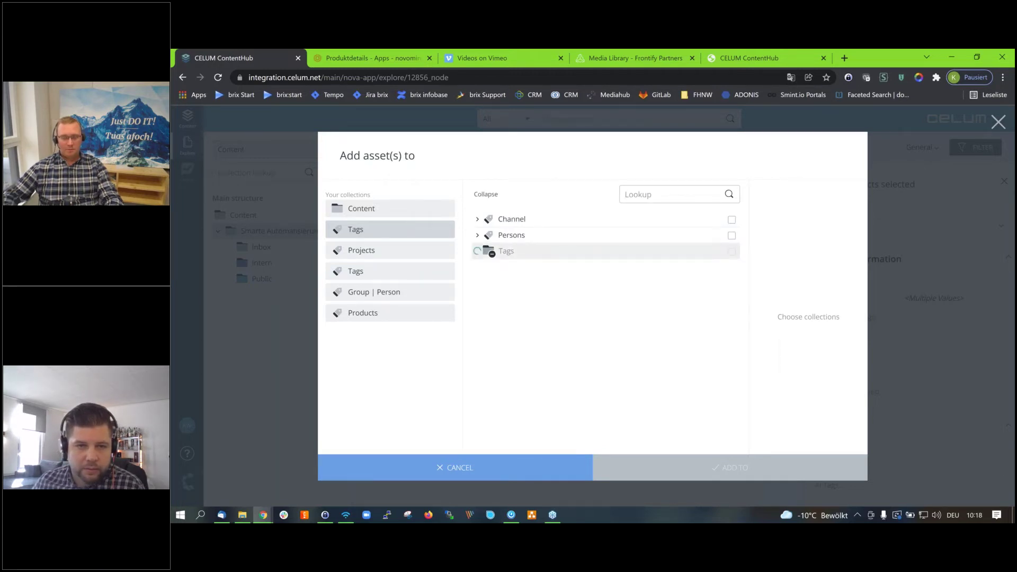
pyautogui.click(477, 219)
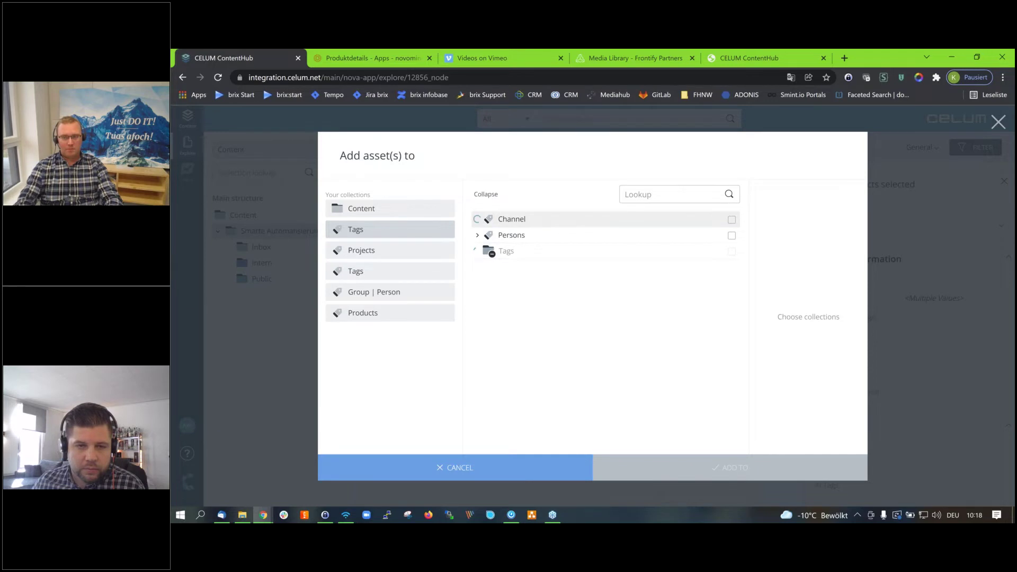
pyautogui.click(519, 471)
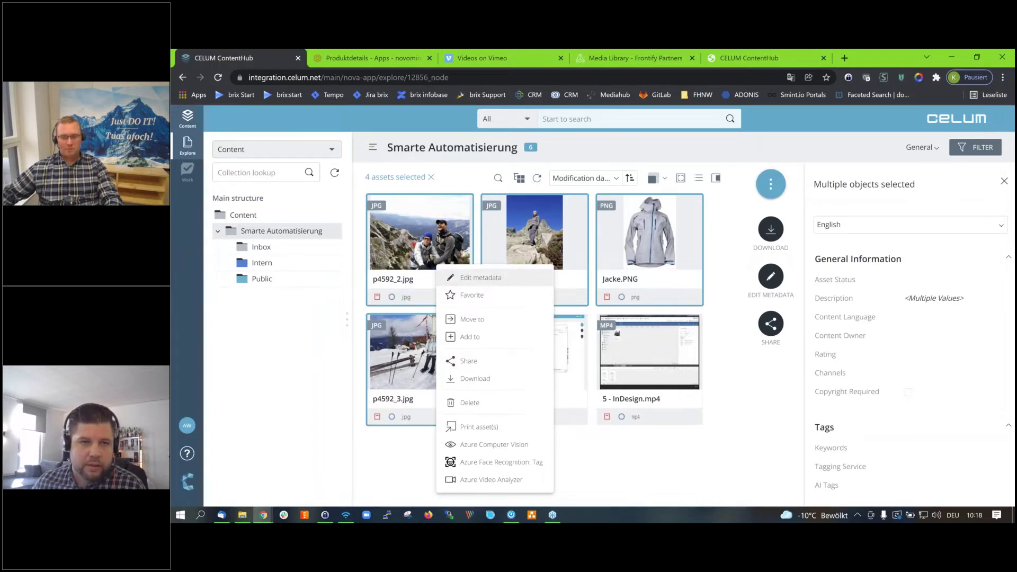
# Review the editable metadata fields shared by the four selected images and leave batch editing without saving.
pyautogui.click(479, 278)
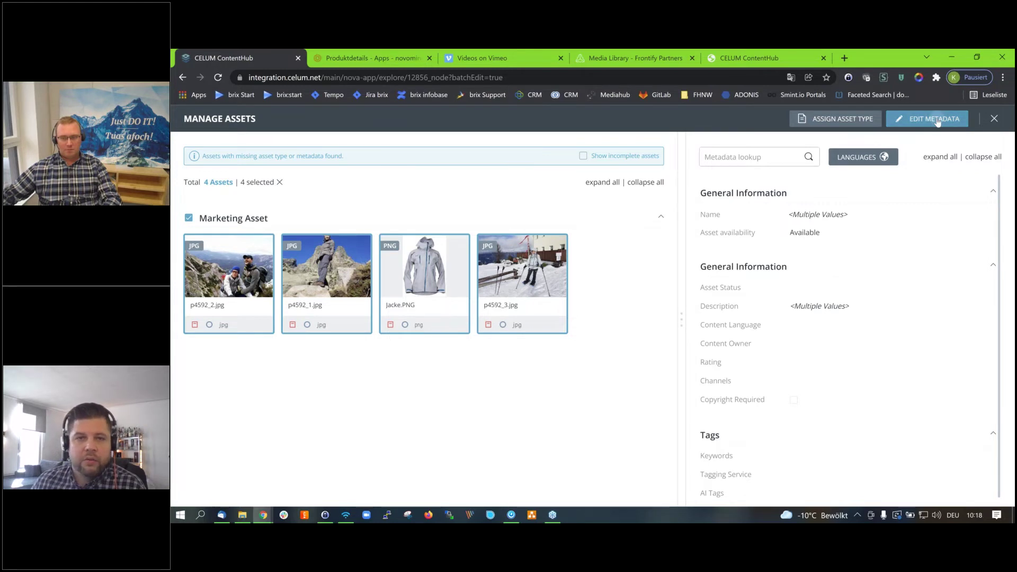
pyautogui.click(916, 119)
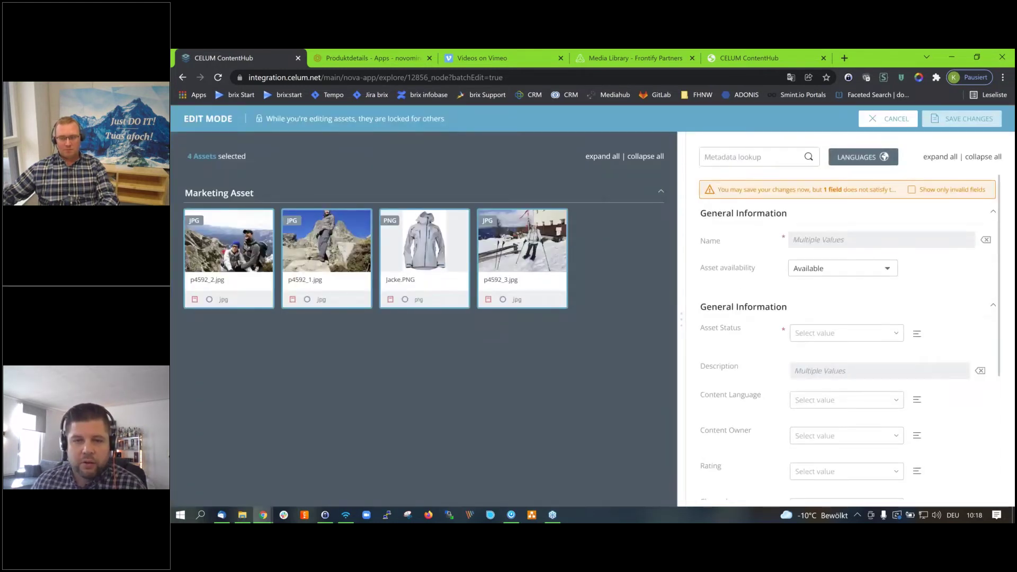
pyautogui.scroll(-2, 848, 318)
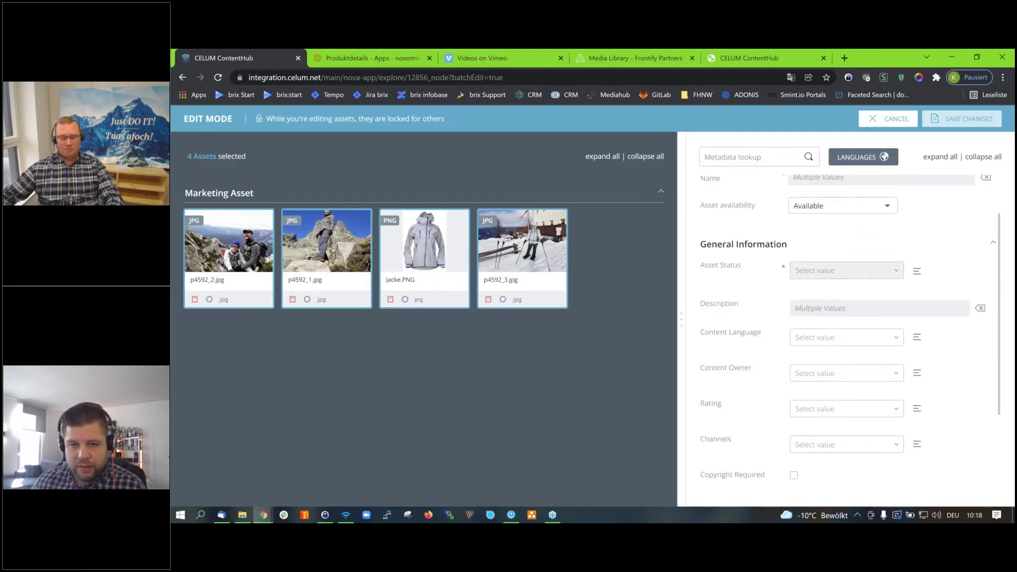
pyautogui.scroll(-3, 846, 271)
pyautogui.scroll(5, 885, 276)
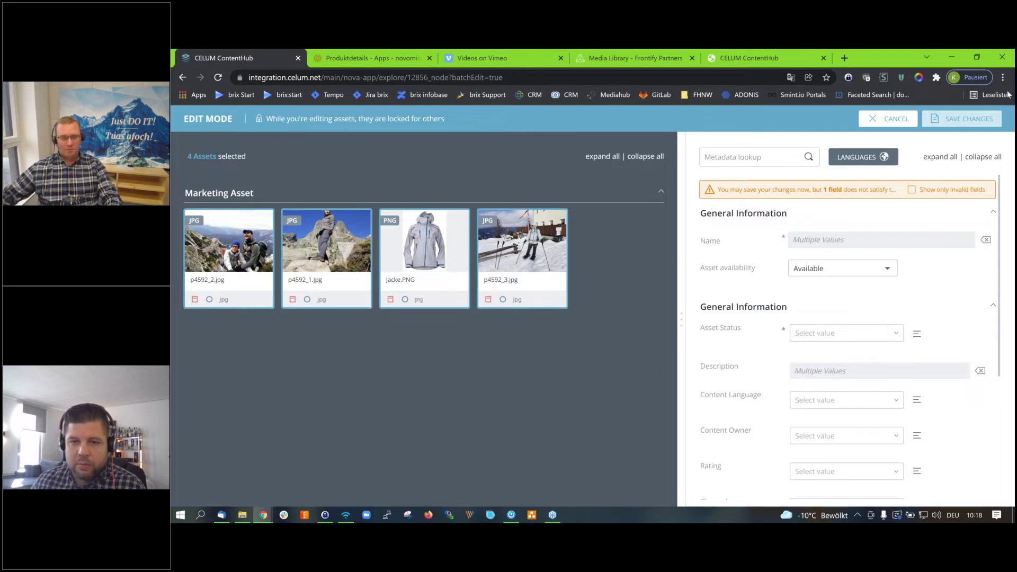
pyautogui.click(881, 122)
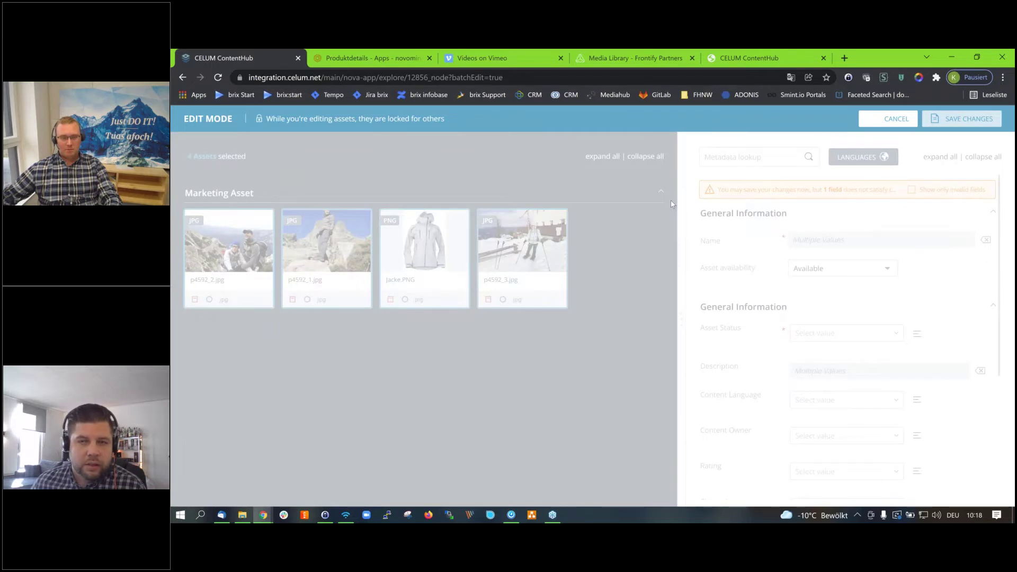
pyautogui.rightClick(525, 278)
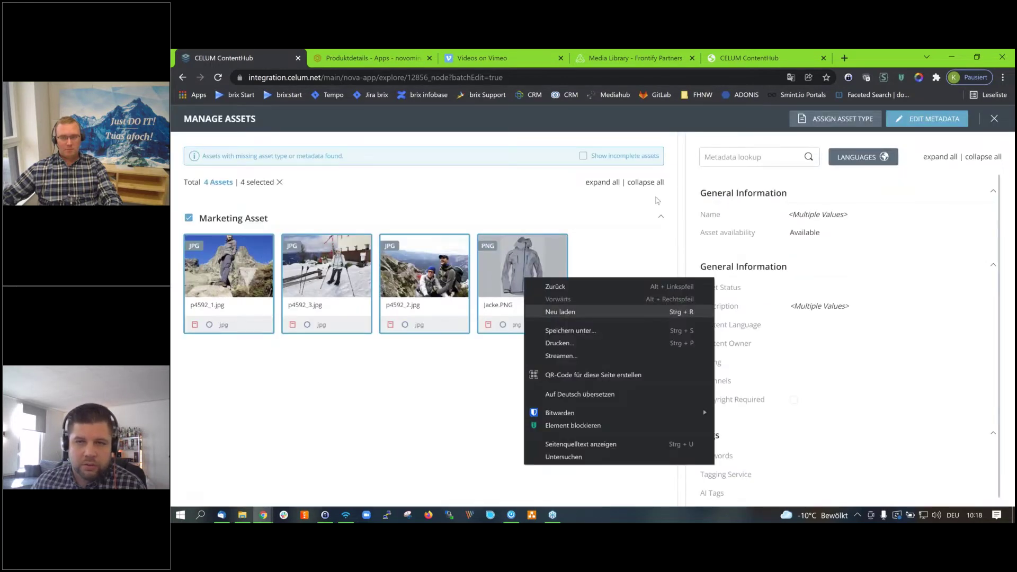
pyautogui.click(979, 128)
# Examine the "used at" tags as possible destinations for adding the four selected images, and close the dialog without adding.
pyautogui.rightClick(651, 215)
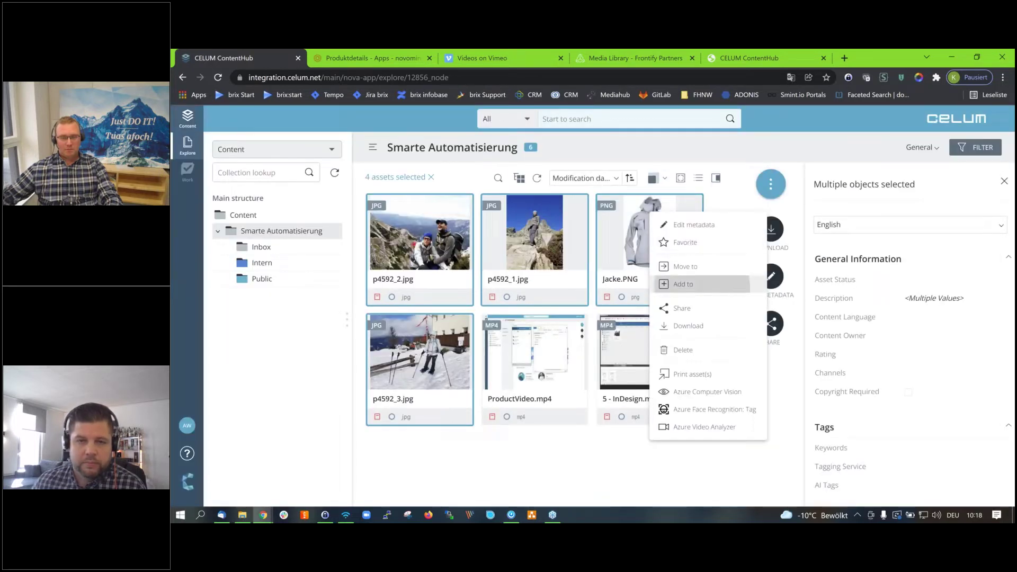
pyautogui.click(655, 263)
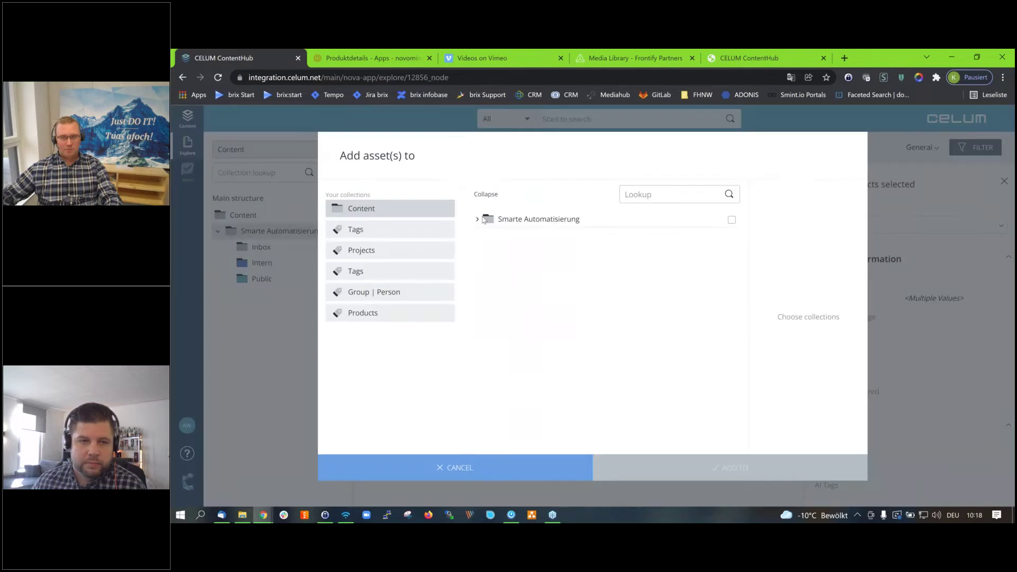
pyautogui.click(371, 229)
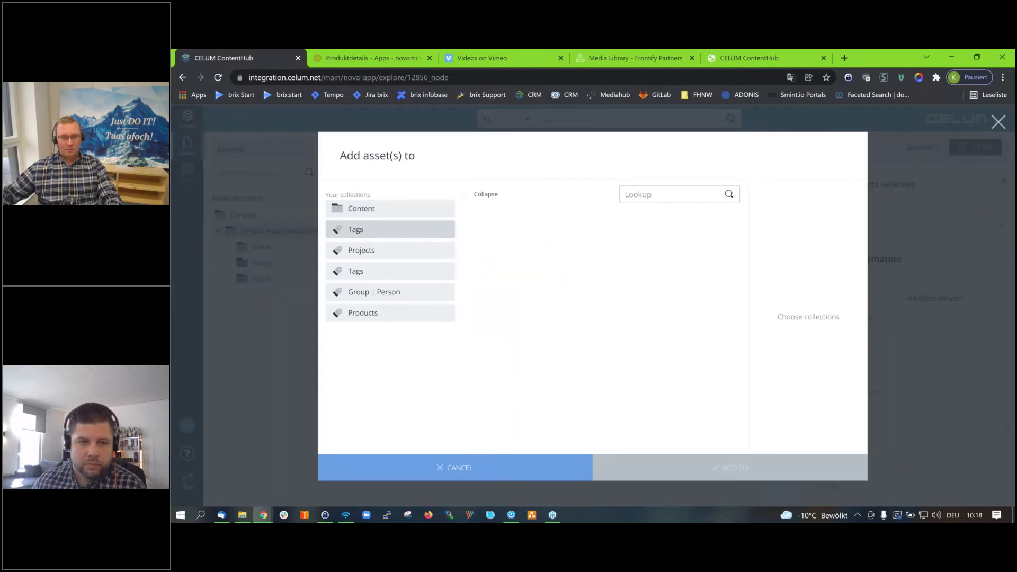
pyautogui.click(477, 252)
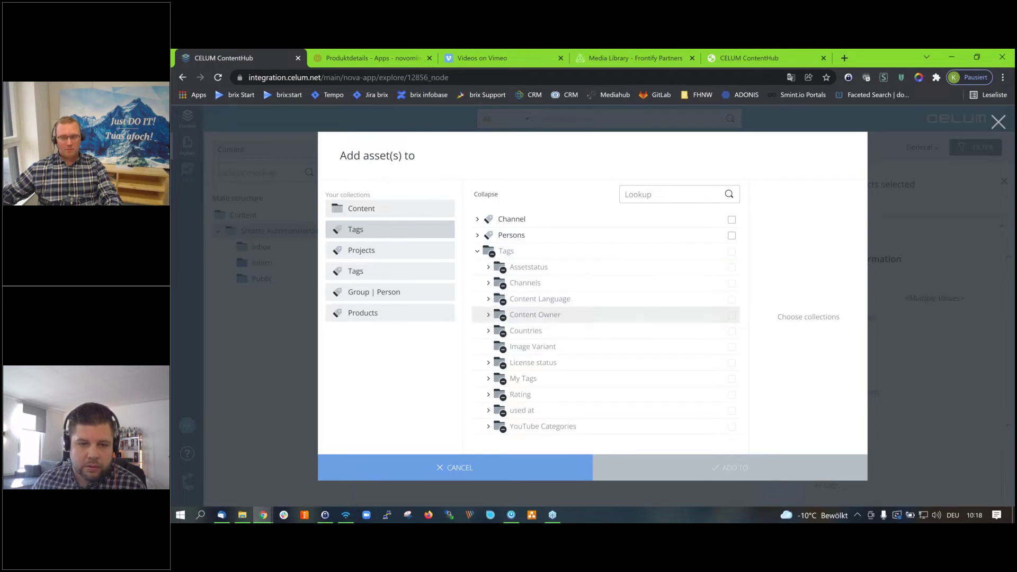
pyautogui.click(488, 411)
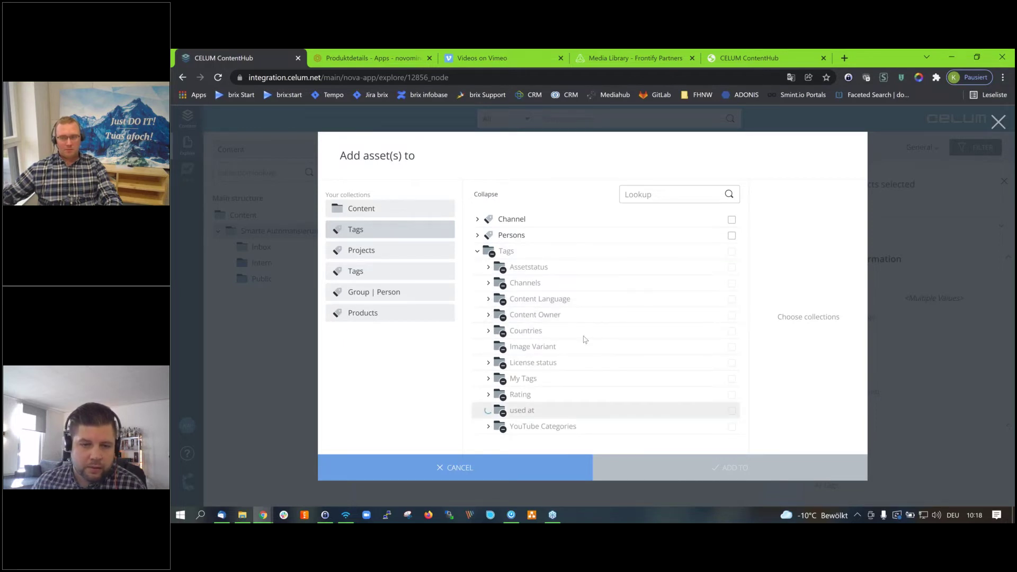
pyautogui.scroll(-4, 584, 339)
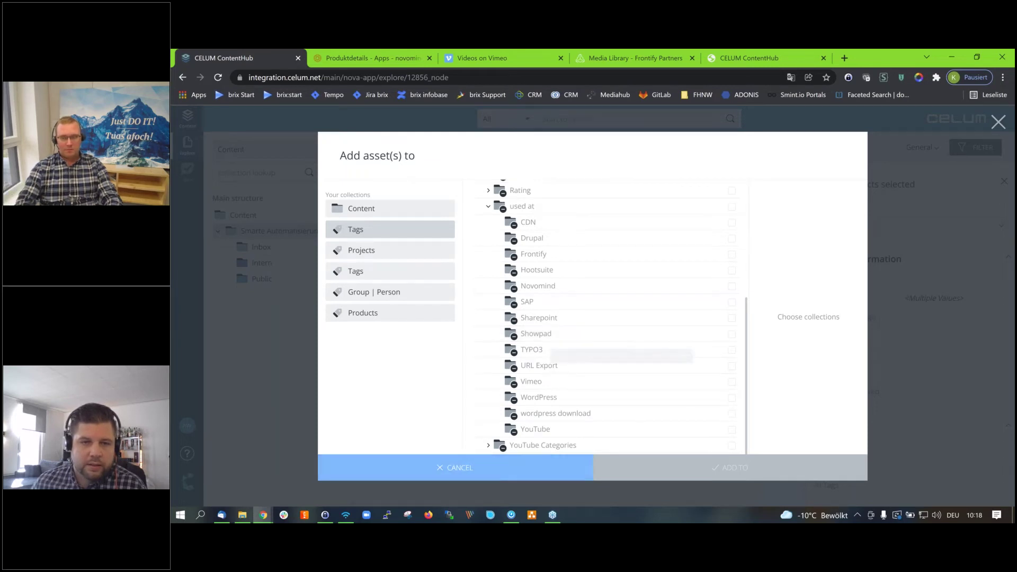
pyautogui.click(459, 467)
# Set the Asset Status of the four selected images to Published in batch metadata editing and save.
pyautogui.rightClick(531, 283)
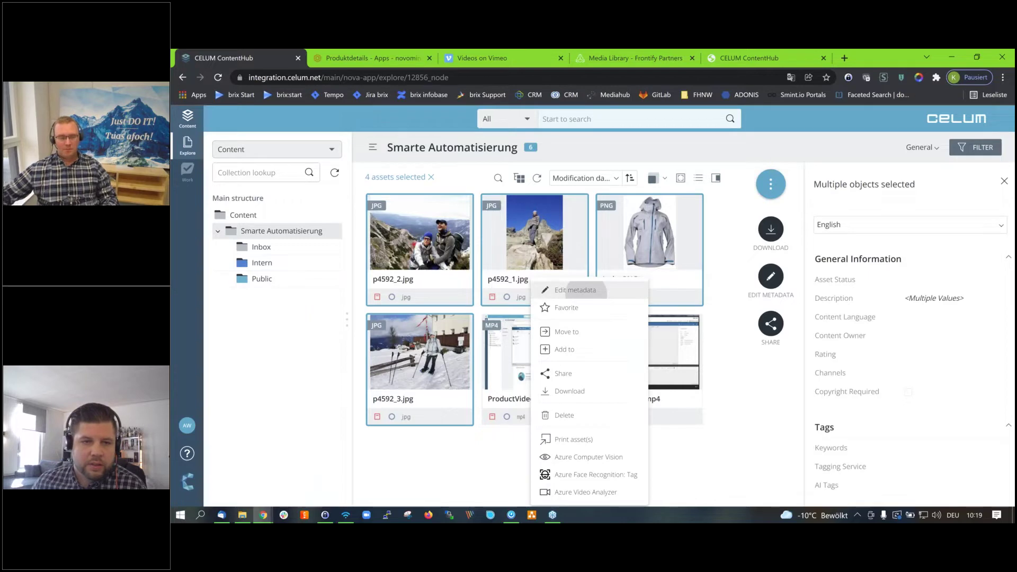
pyautogui.click(574, 290)
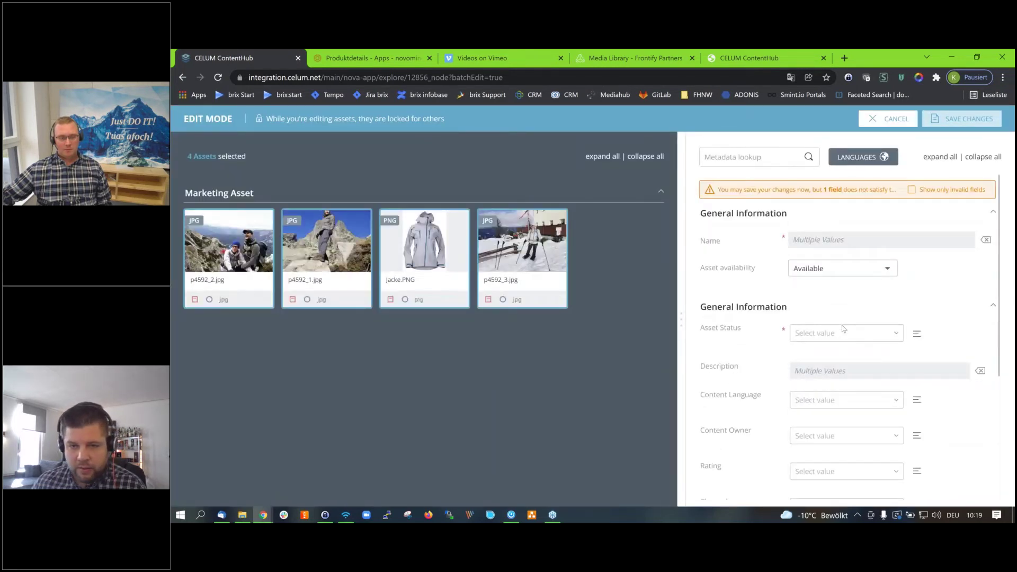
pyautogui.click(844, 332)
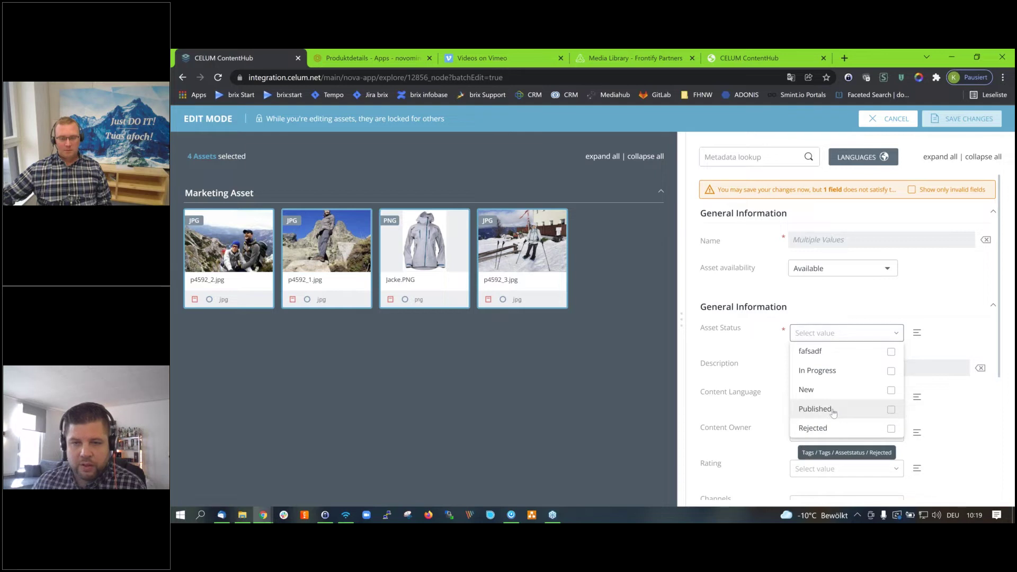
pyautogui.click(833, 412)
pyautogui.scroll(-3, 917, 312)
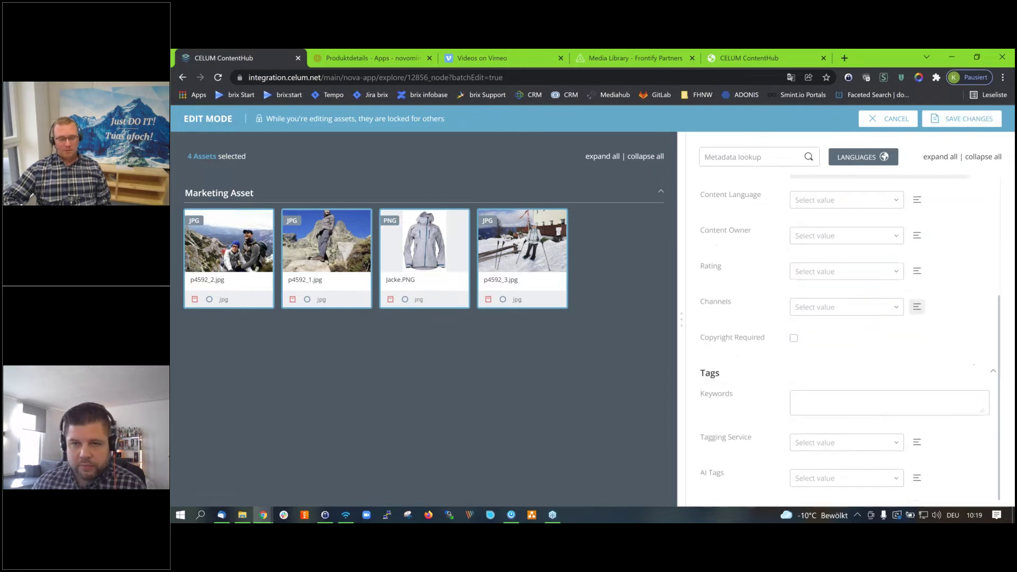
pyautogui.click(952, 122)
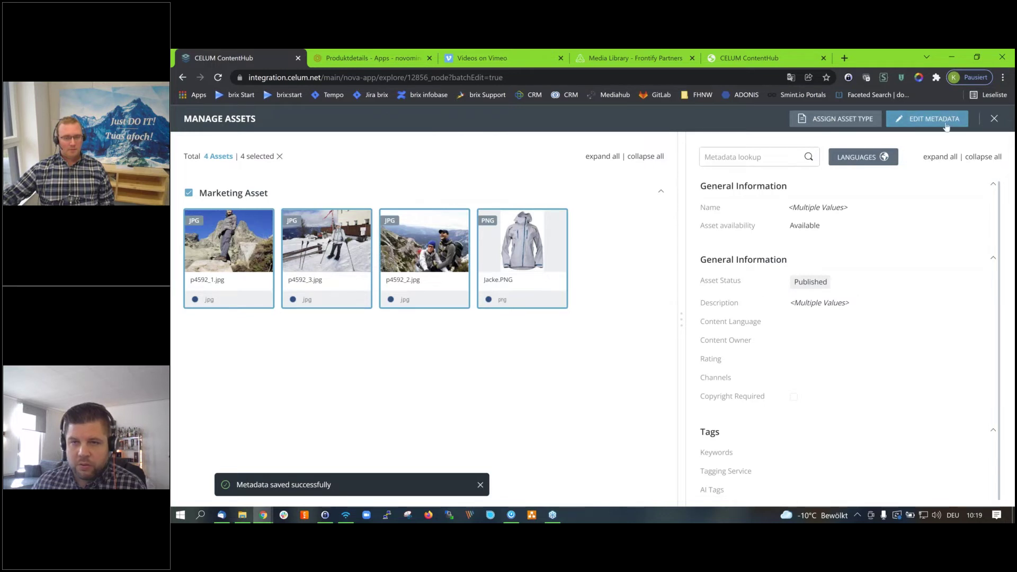
# Assign the Frontify and Sharepoint channels to the four images and save the metadata.
pyautogui.click(927, 118)
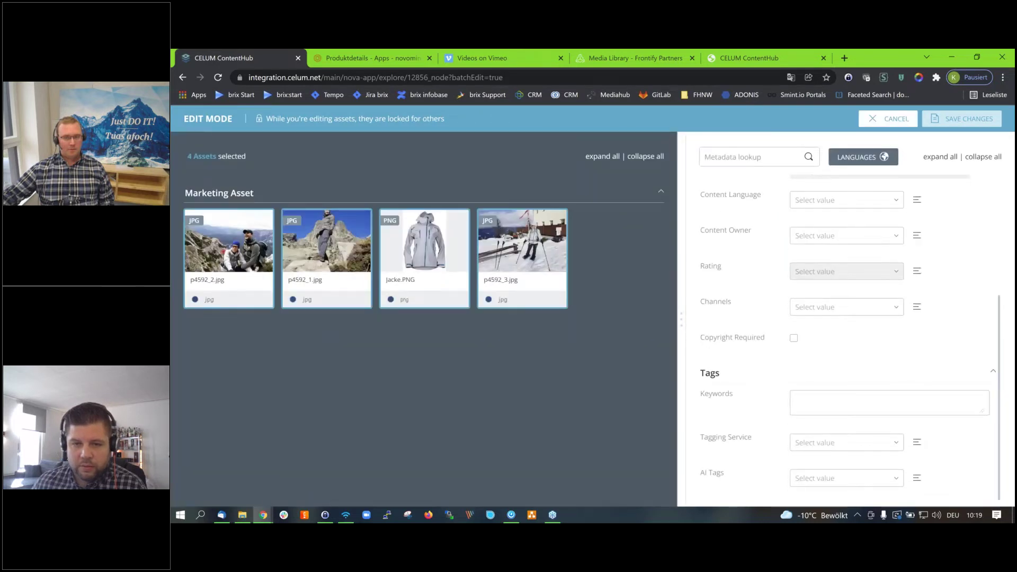
pyautogui.scroll(-3, 845, 304)
pyautogui.click(845, 305)
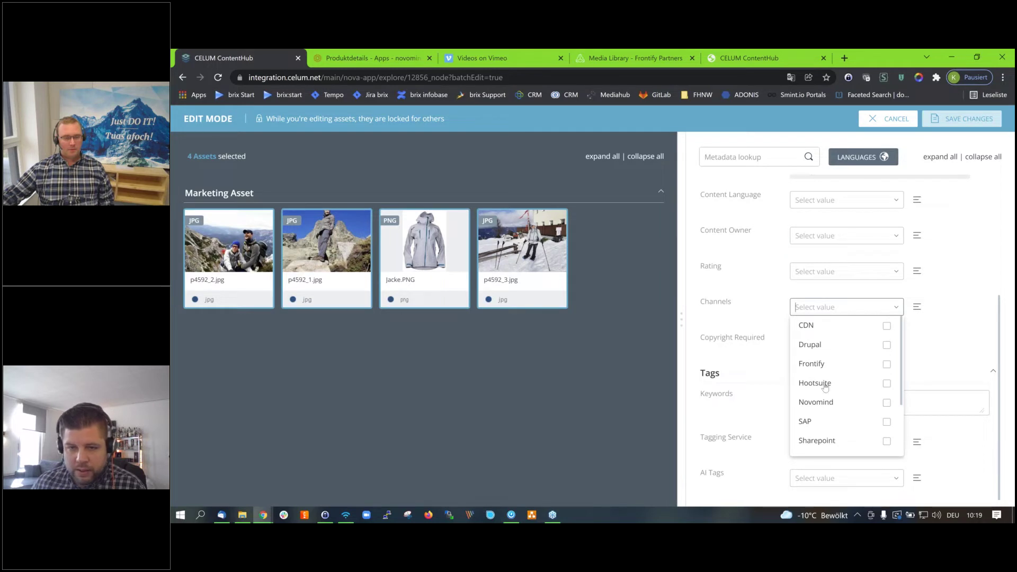
pyautogui.click(821, 364)
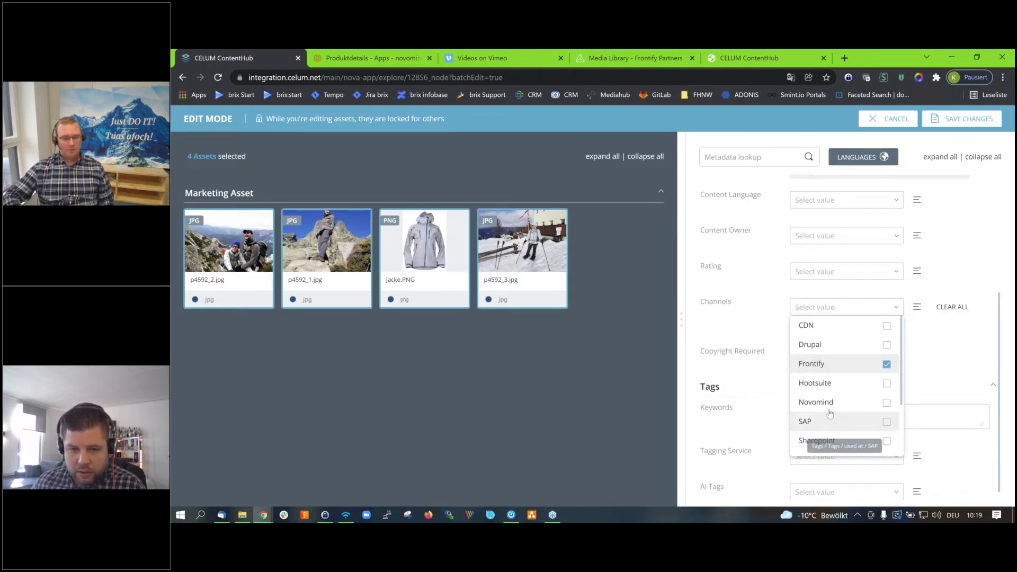
pyautogui.click(871, 434)
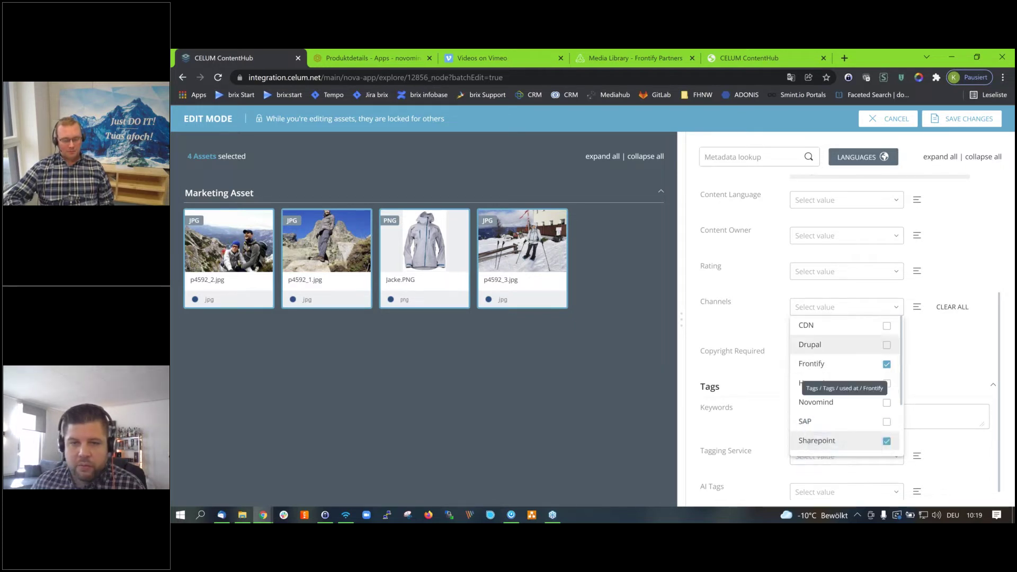
pyautogui.scroll(4, 942, 238)
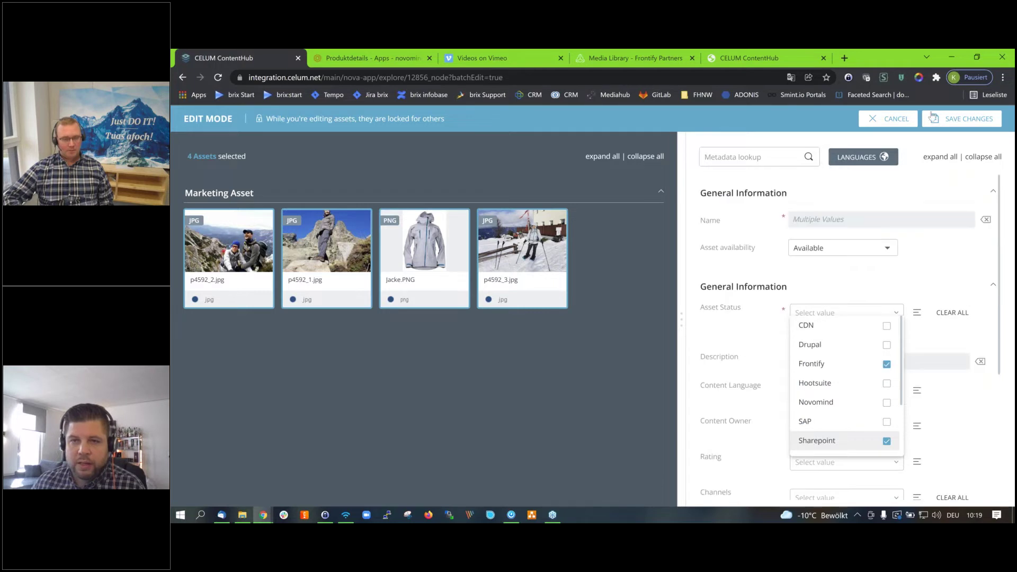
pyautogui.click(844, 169)
pyautogui.click(844, 167)
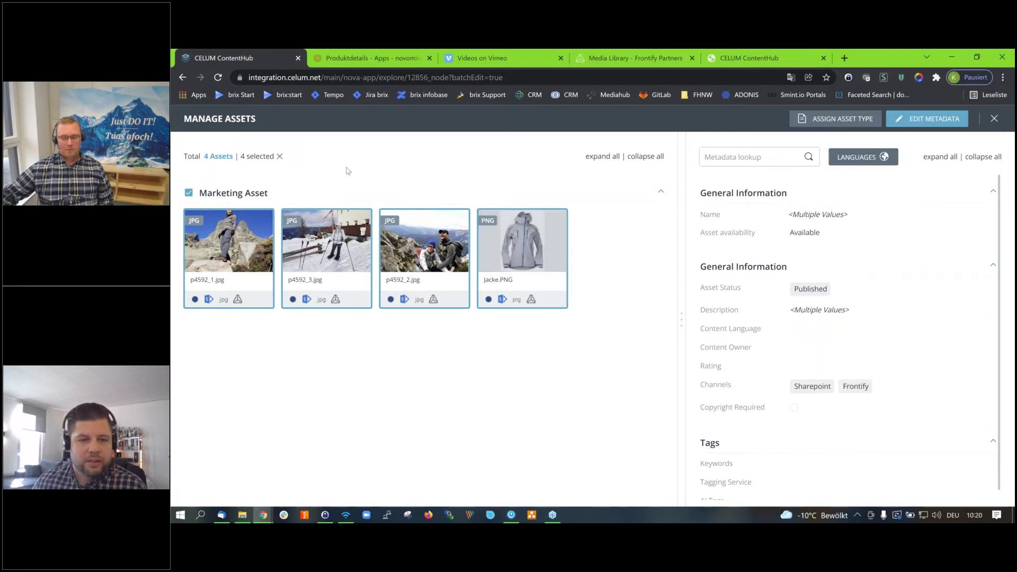
# Check the Integration folder in Frontify and the Vimeo video list for newly published assets, and reload the Frontify media library.
pyautogui.hotkey('ctrl', '4')
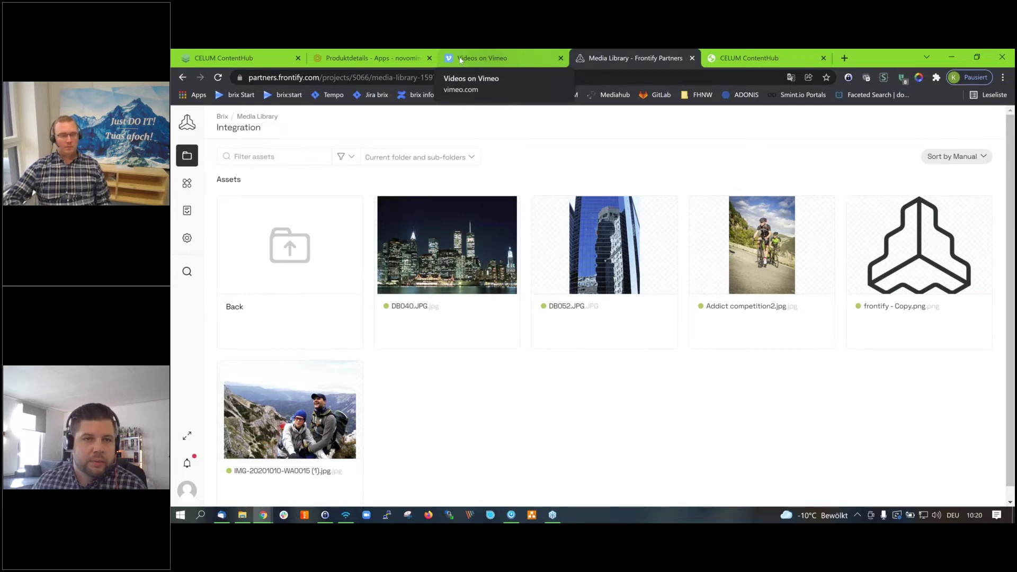
pyautogui.click(512, 57)
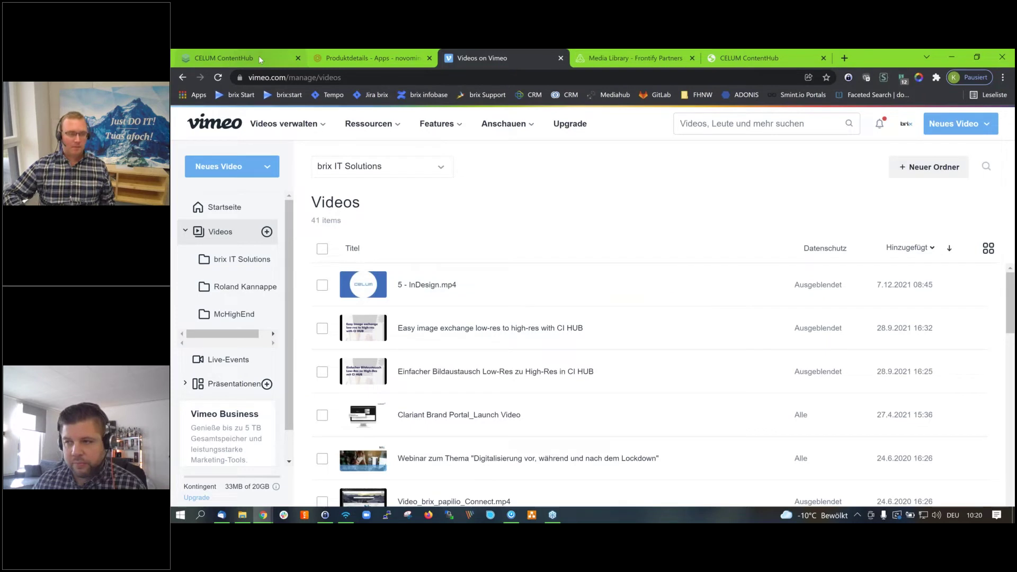
pyautogui.click(259, 56)
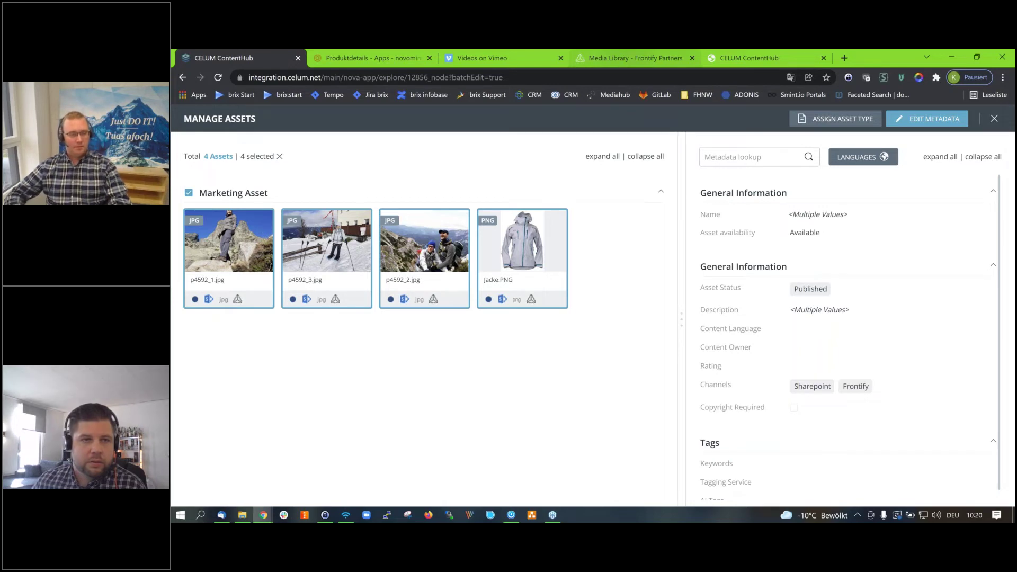
pyautogui.hotkey('ctrl', '4')
pyautogui.press('F5')
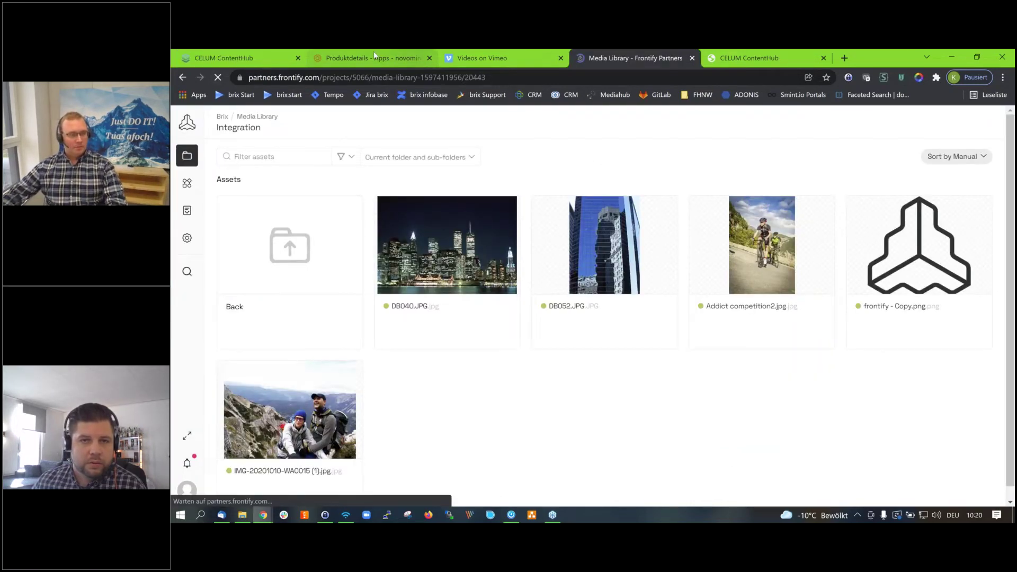
# Check the product images of item 30464 in iPIM, and reload the page with the Vimeo Demo stage handler in ContentHub.
pyautogui.click(373, 53)
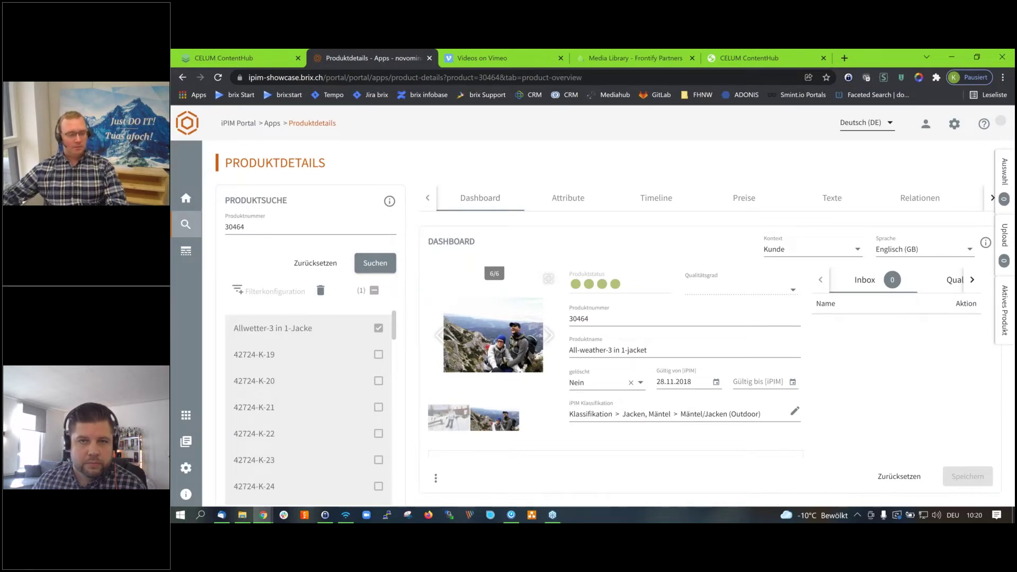
pyautogui.scroll(-1, 606, 329)
pyautogui.click(636, 57)
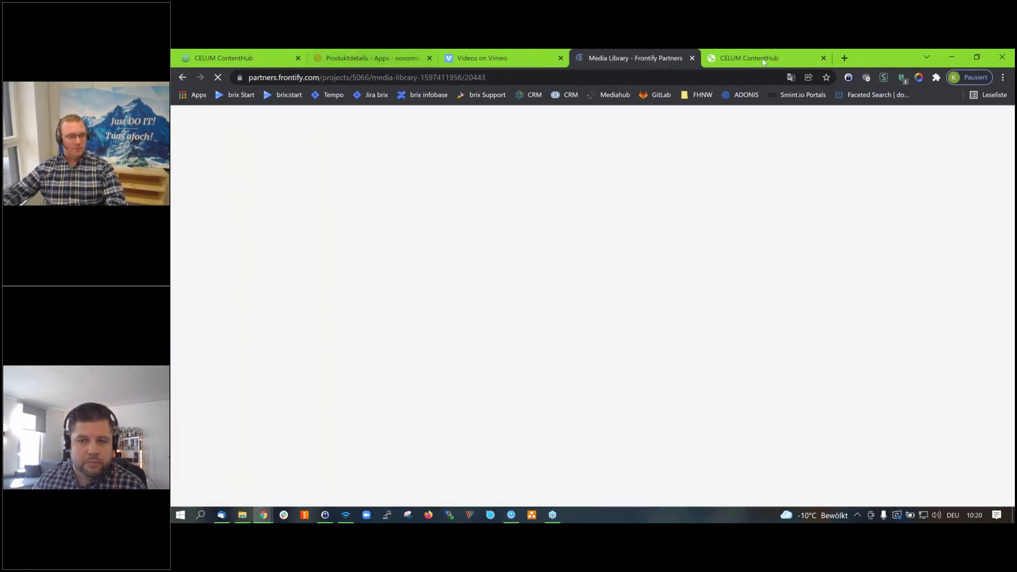
pyautogui.click(763, 60)
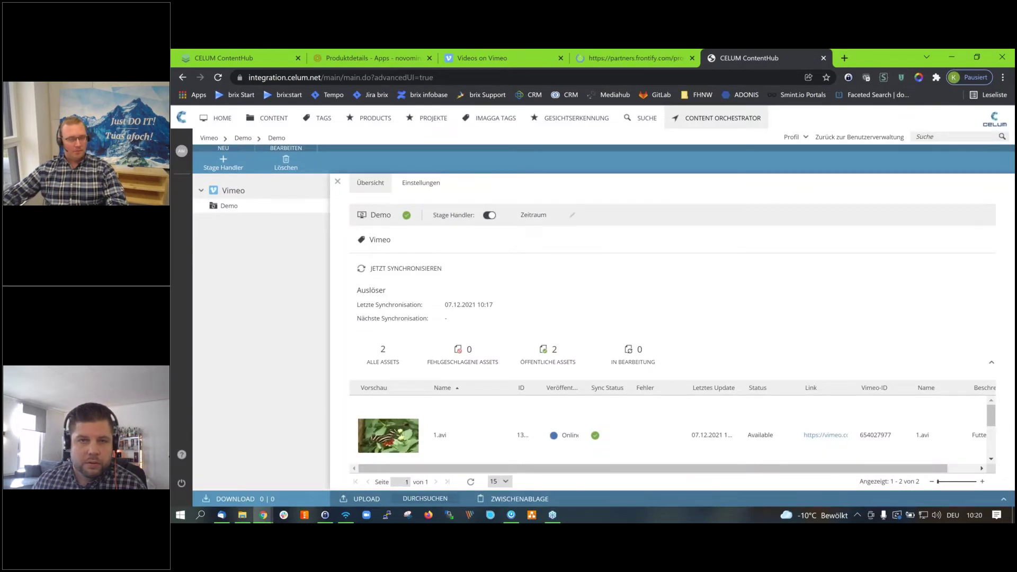
pyautogui.press('F5')
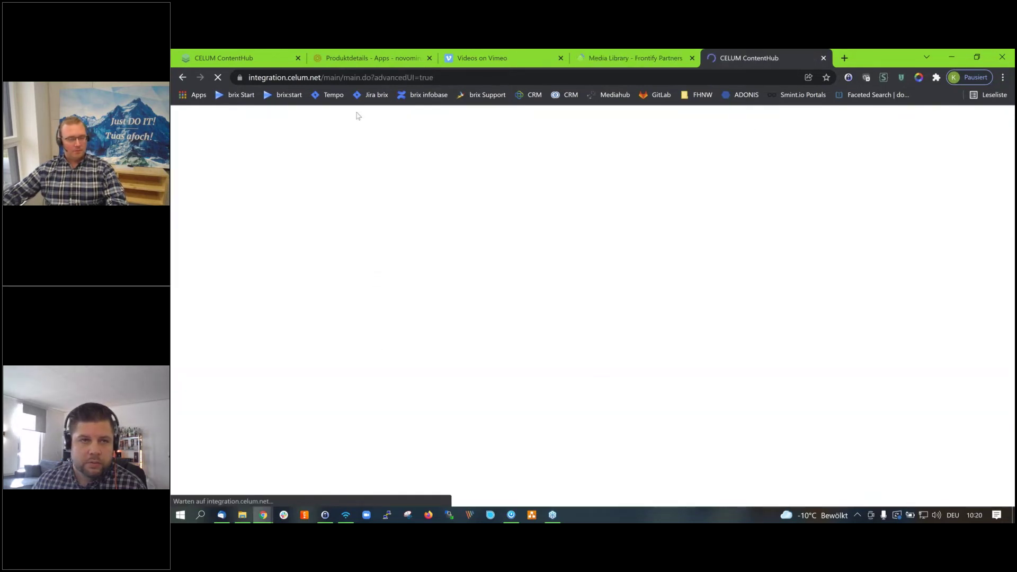
# Reopen ContentHub from its base address integration.celum.net and log in with the saved account e-mail and password.
pyautogui.click(233, 53)
pyautogui.click(353, 78)
pyautogui.moveTo(349, 78); pyautogui.dragTo(596, 82)
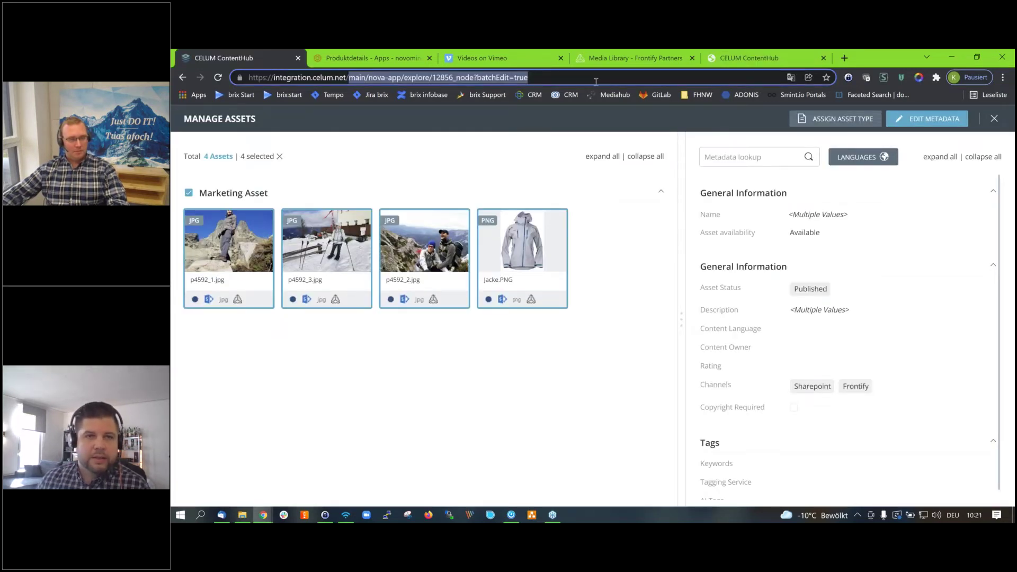
pyautogui.press('BackSpace')
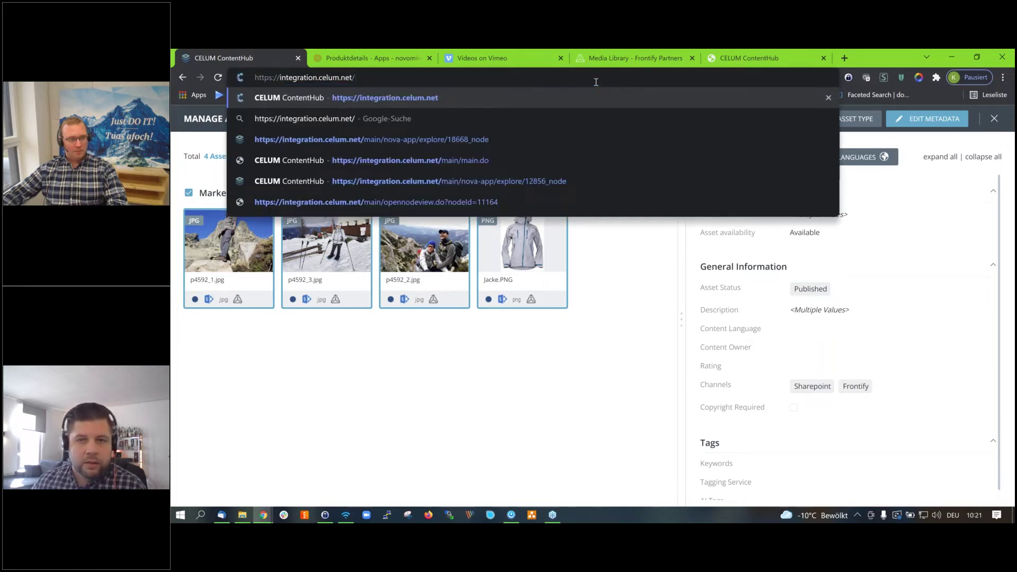
pyautogui.press('Return')
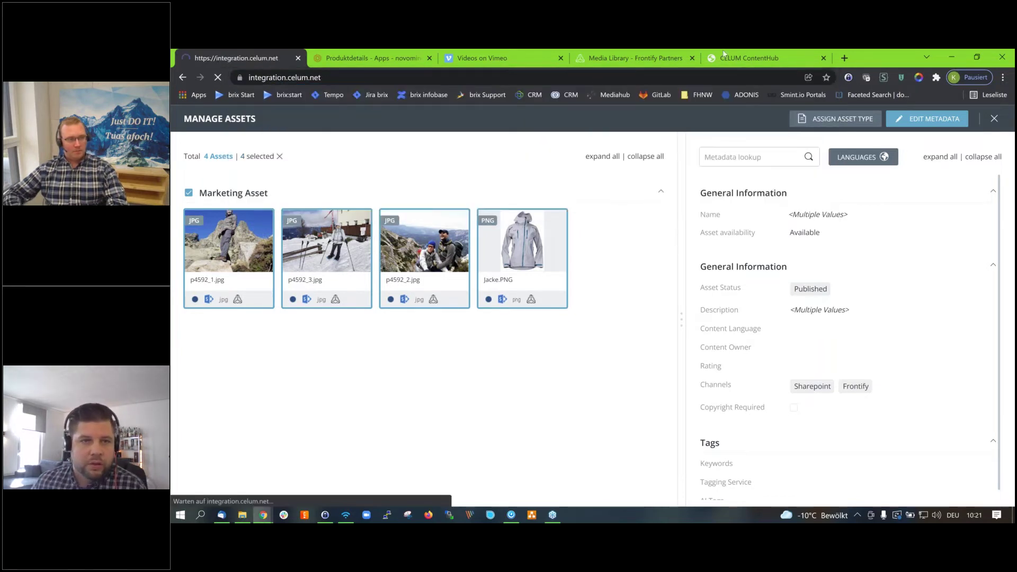
pyautogui.click(723, 53)
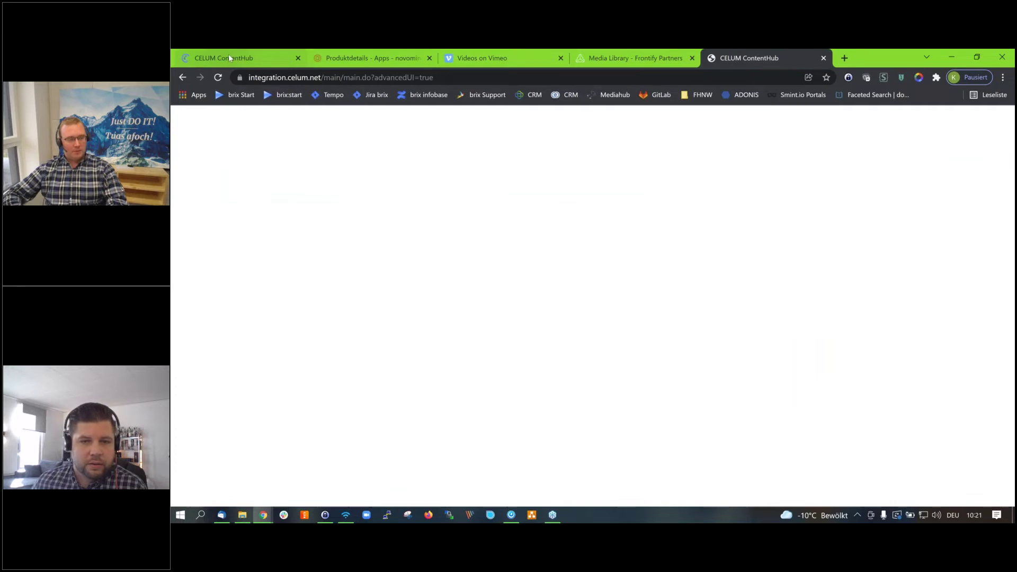
pyautogui.click(228, 58)
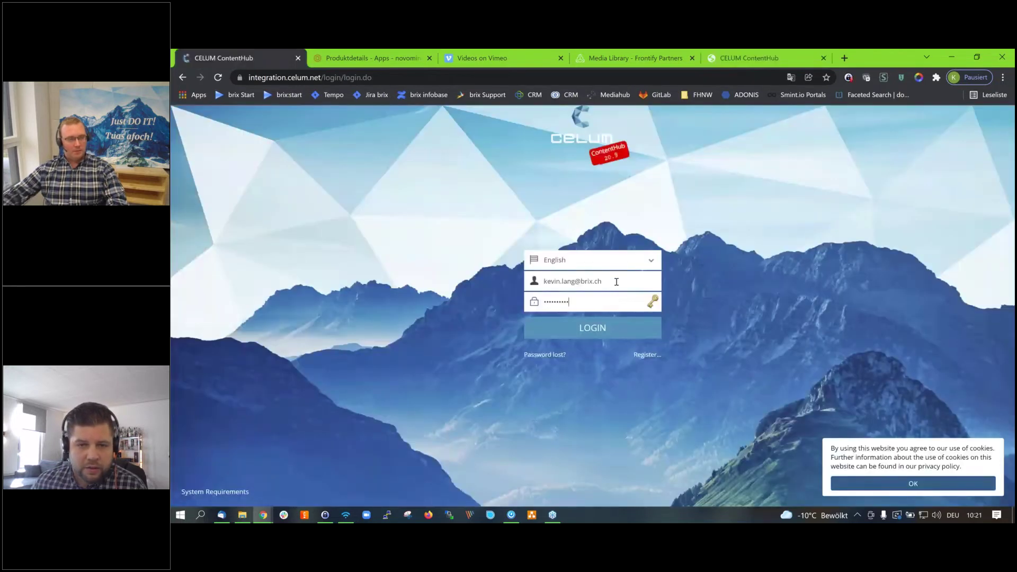
pyautogui.press('Down')
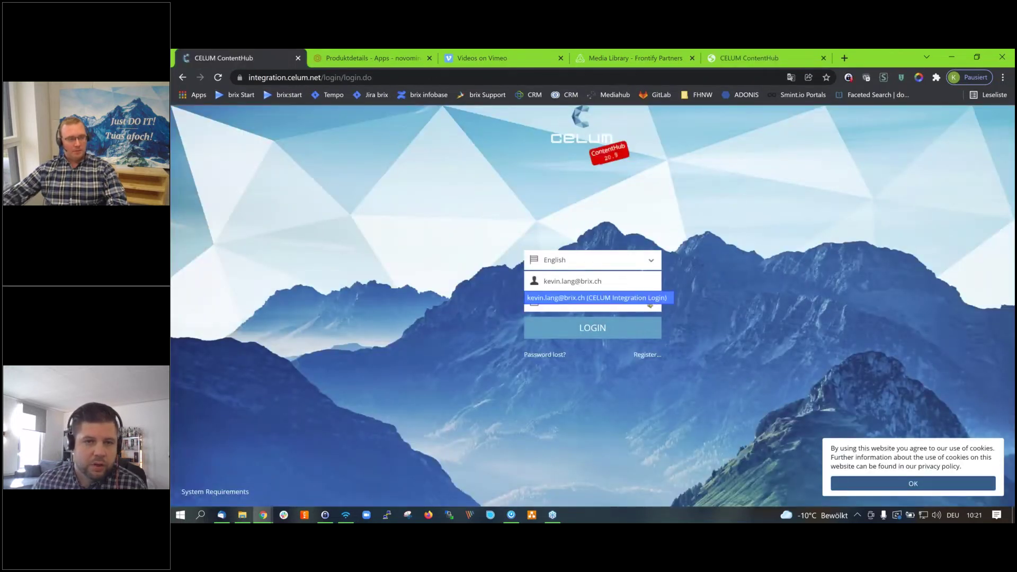
pyautogui.press('Return')
pyautogui.press('Return')
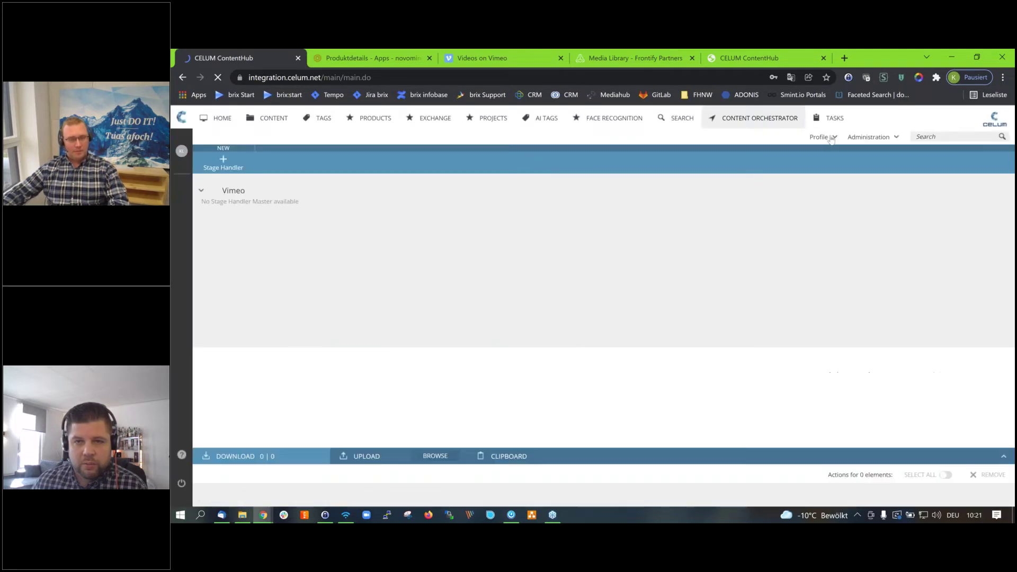
# Switch ContentHub to the NOVA UI and open the Content collection structure.
pyautogui.click(822, 137)
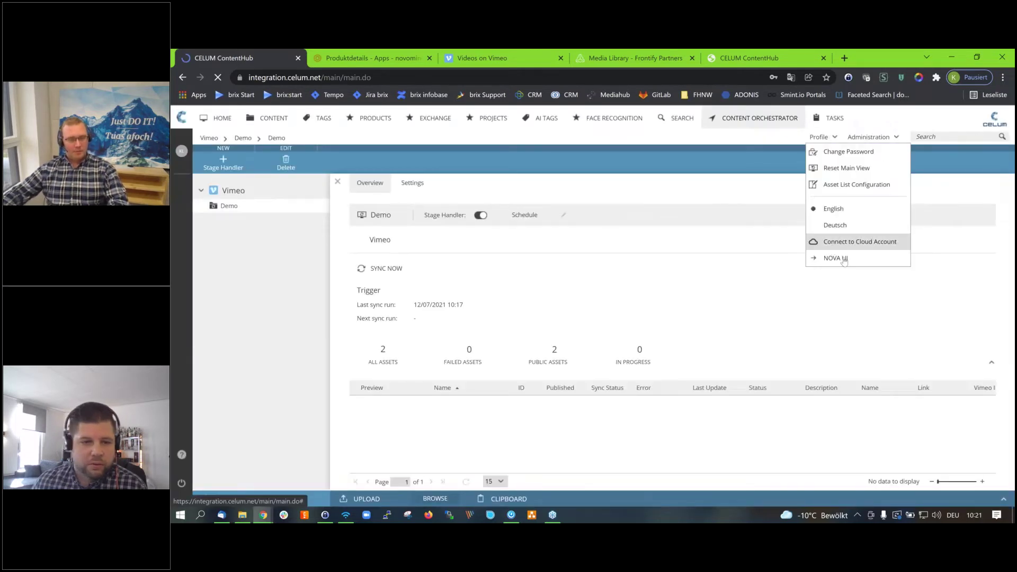
pyautogui.click(843, 259)
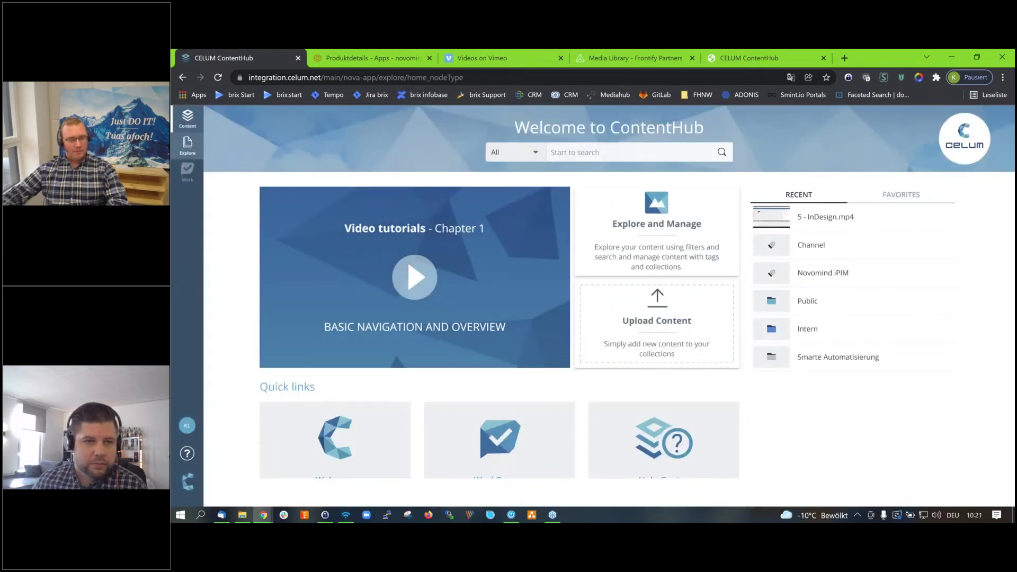
pyautogui.click(275, 150)
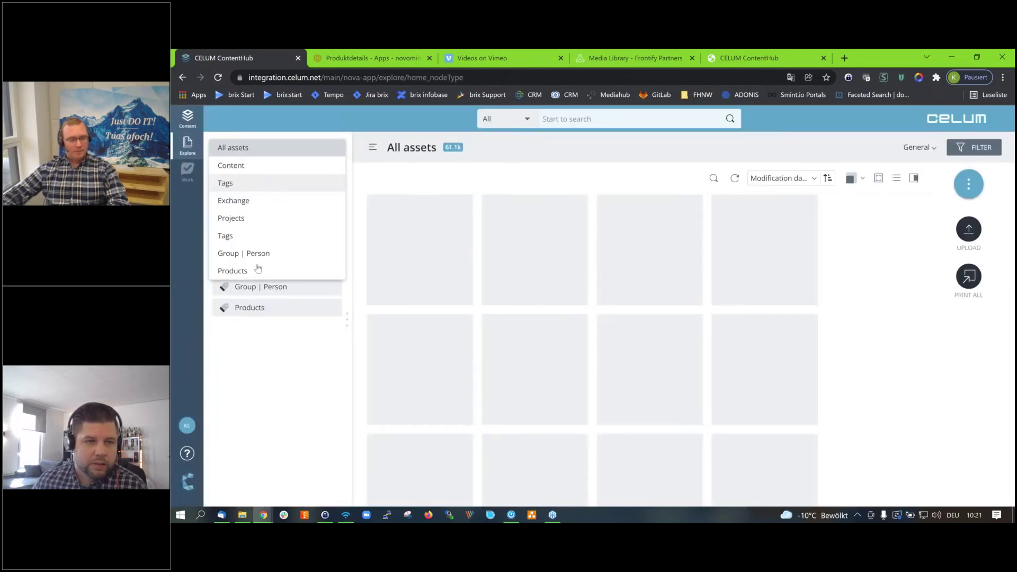
pyautogui.click(259, 235)
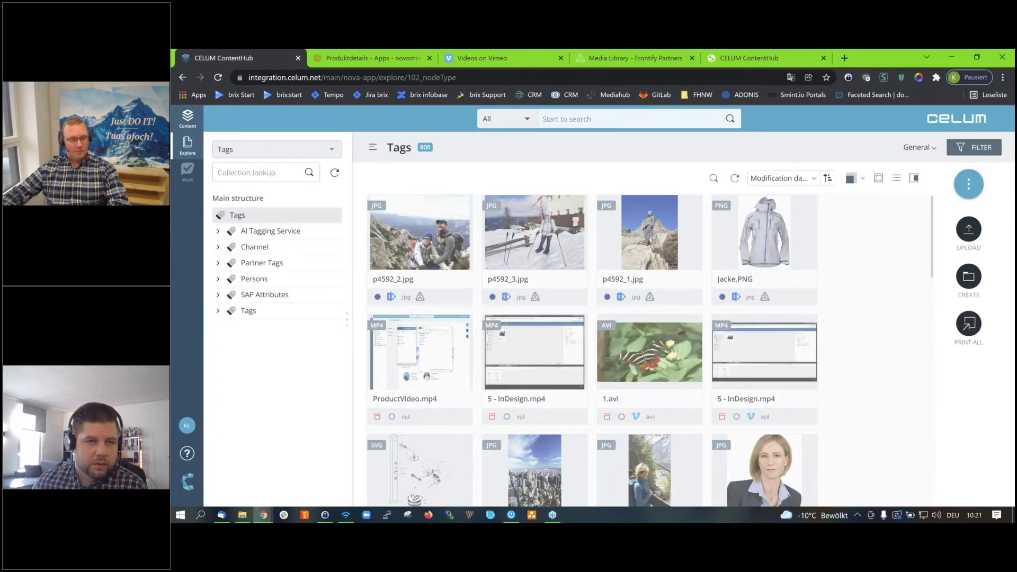
pyautogui.click(277, 154)
pyautogui.click(277, 135)
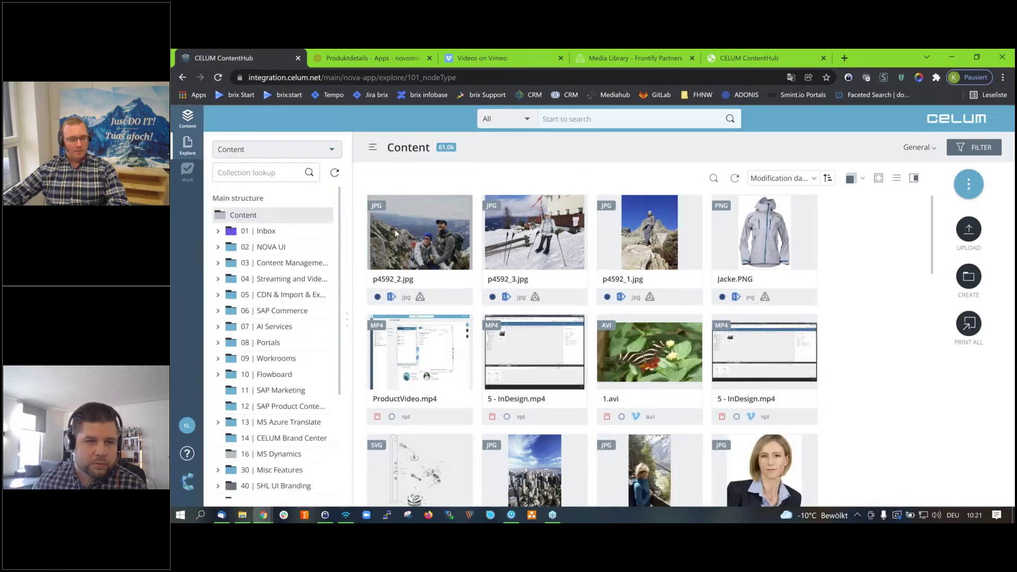
# Open the Smarte Automatisierung collection, include the assets of its subcollections, and open the details of p4592_2.jpg.
pyautogui.scroll(-3, 280, 362)
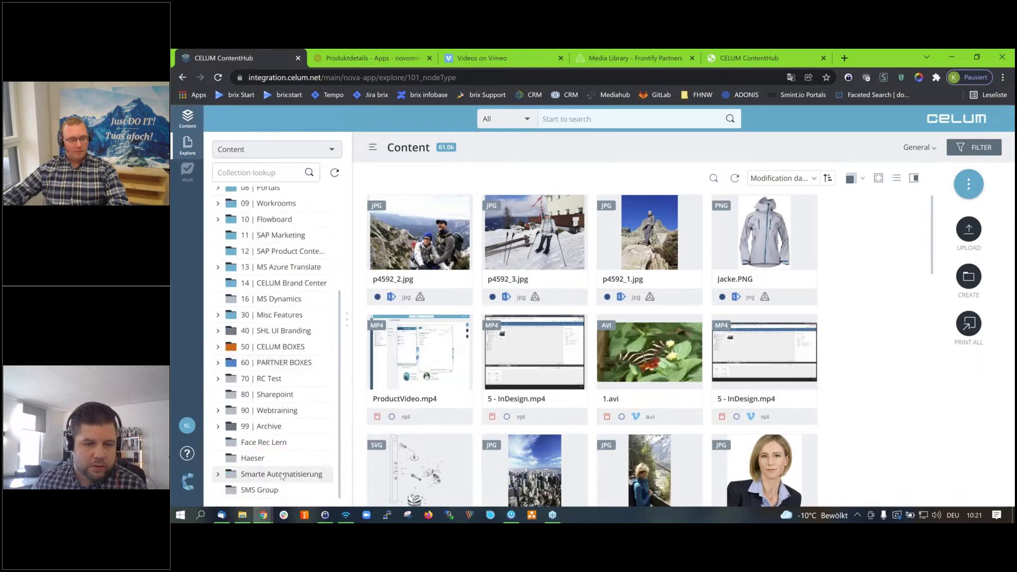
pyautogui.click(283, 475)
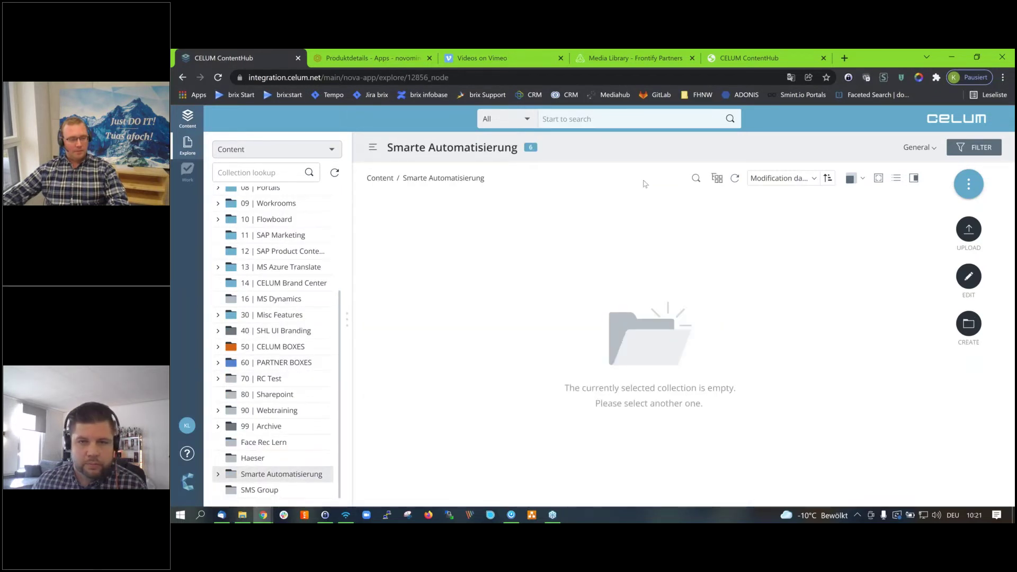
pyautogui.click(717, 178)
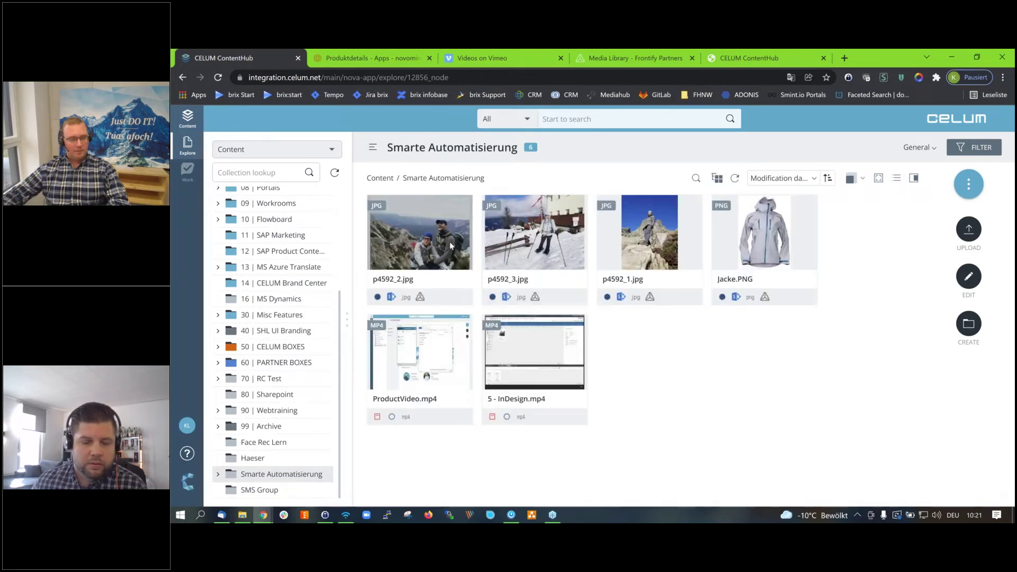
pyautogui.click(451, 246)
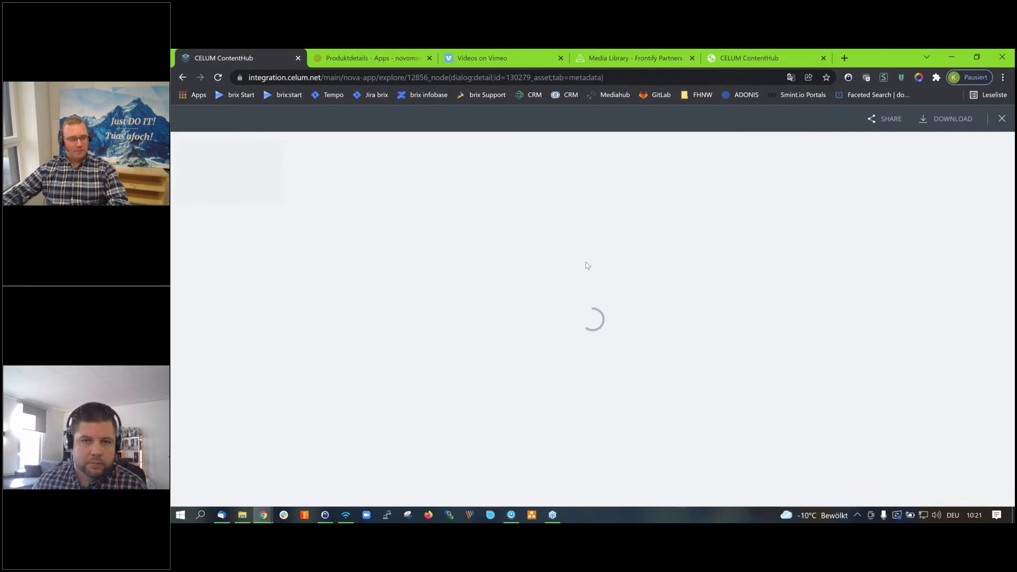